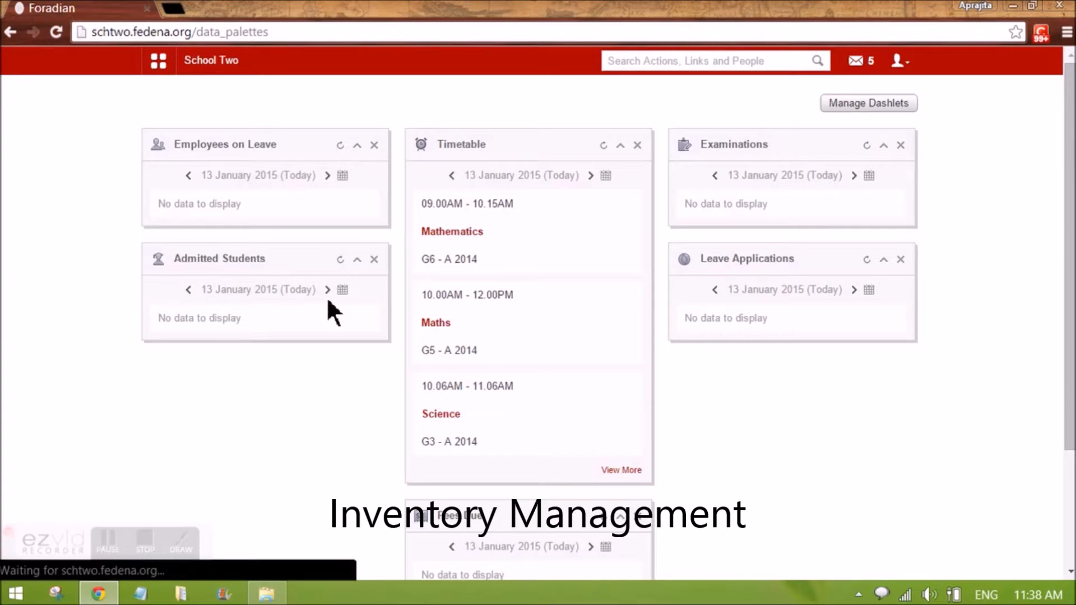
Open the Inventory module from the Administration section of the main menu
{"action": "left_click", "coordinate": [159, 61]}
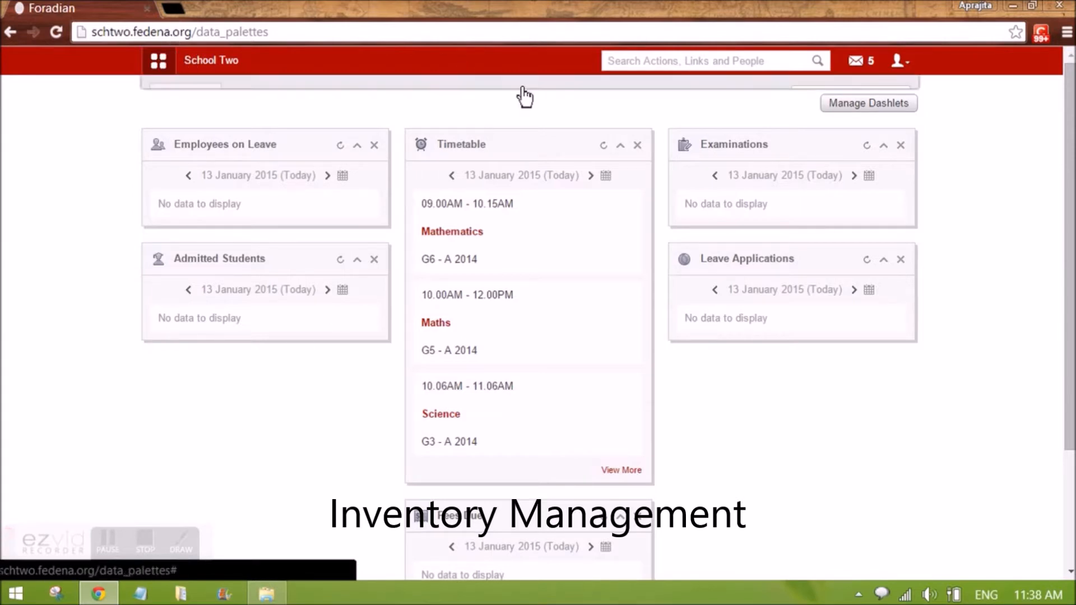
{"action": "left_click", "coordinate": [548, 100]}
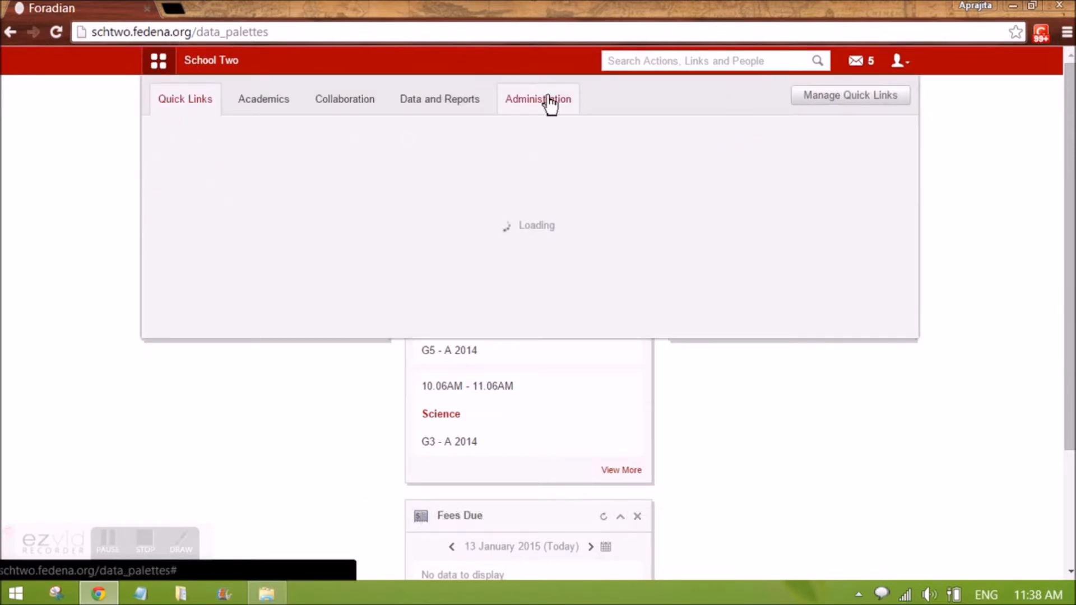
{"action": "left_click", "coordinate": [798, 152]}
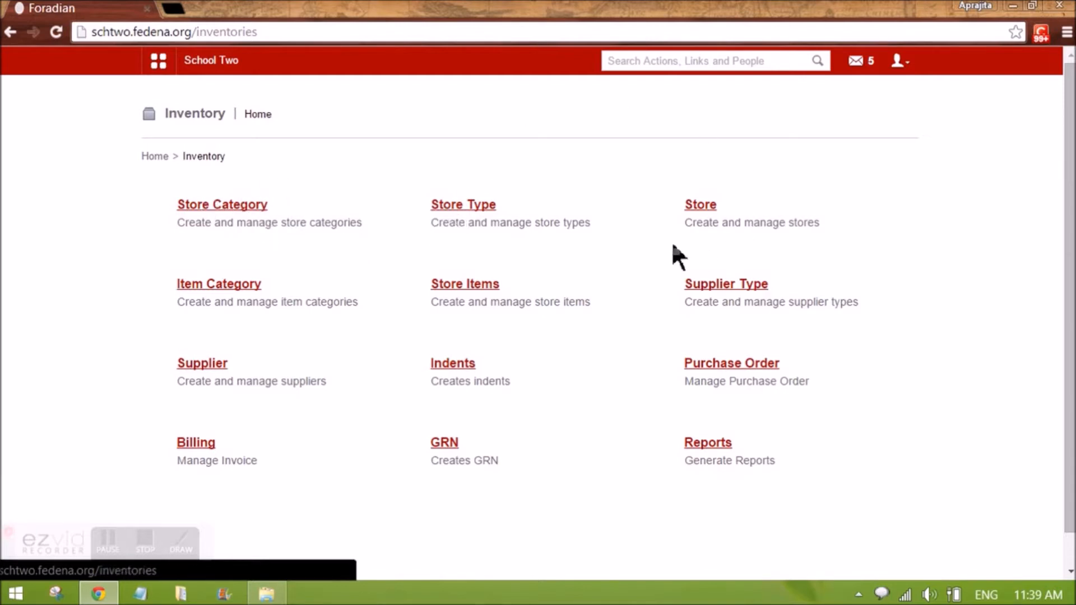
Review the store categories list, open the Consumable category for editing, and return to Inventory home
{"action": "left_click", "coordinate": [242, 207]}
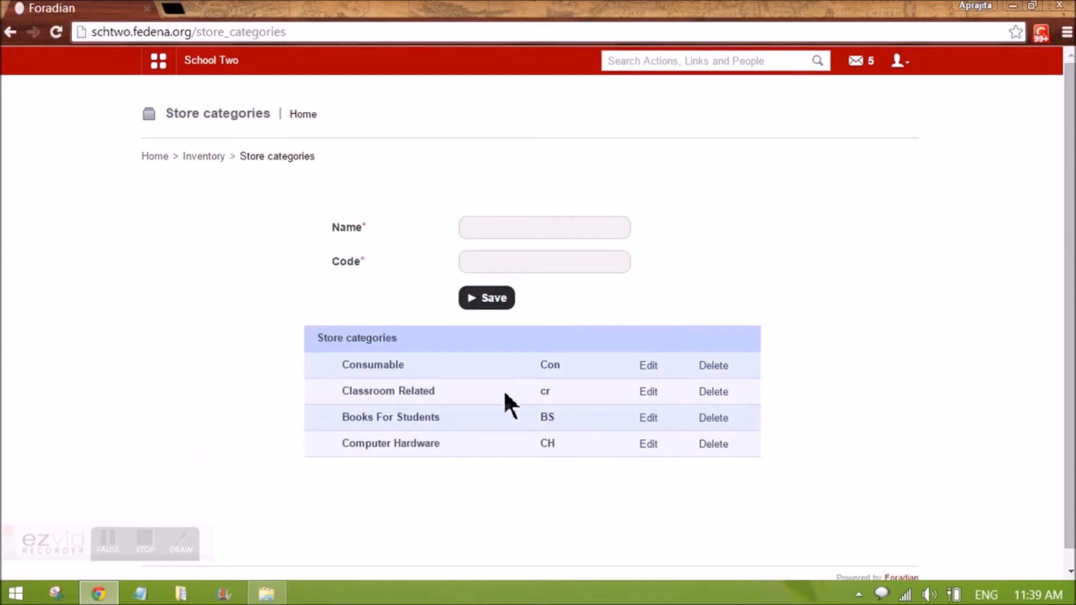
{"action": "triple_click", "coordinate": [363, 367]}
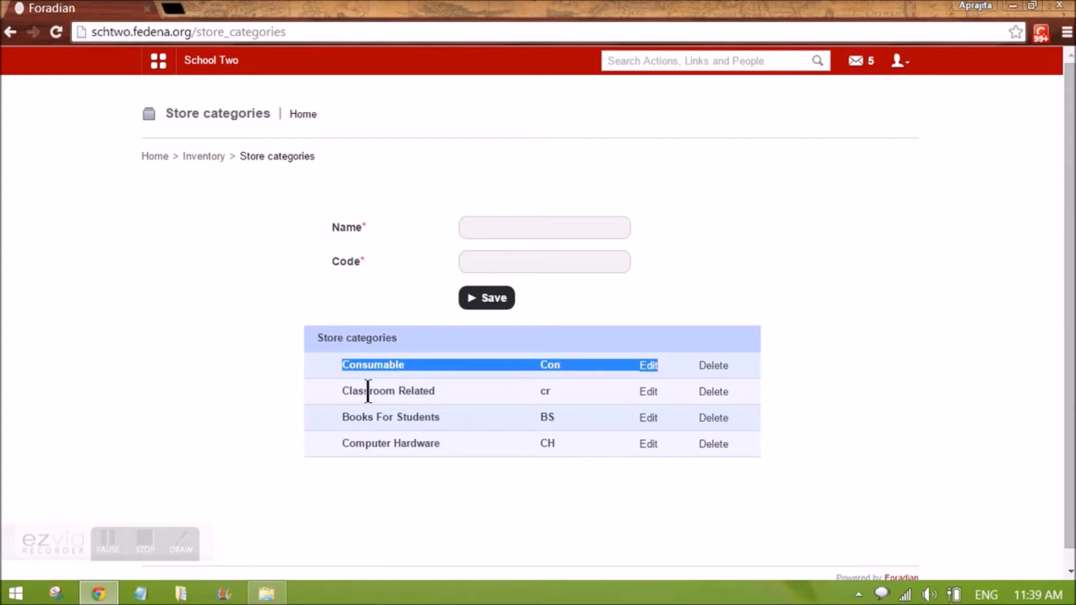
{"action": "double_click", "coordinate": [368, 391]}
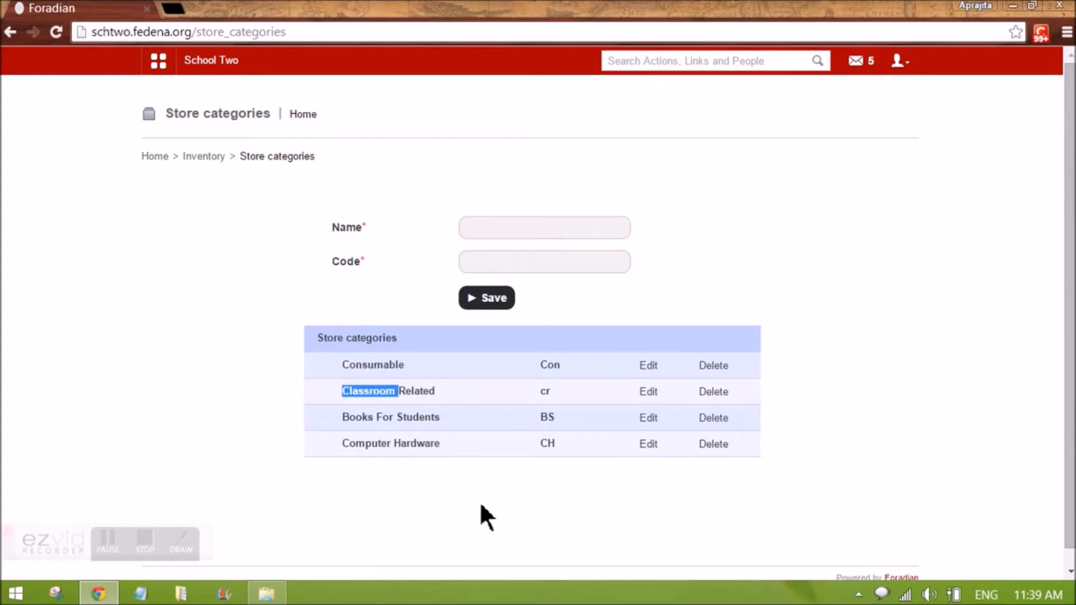
{"action": "left_click", "coordinate": [653, 368]}
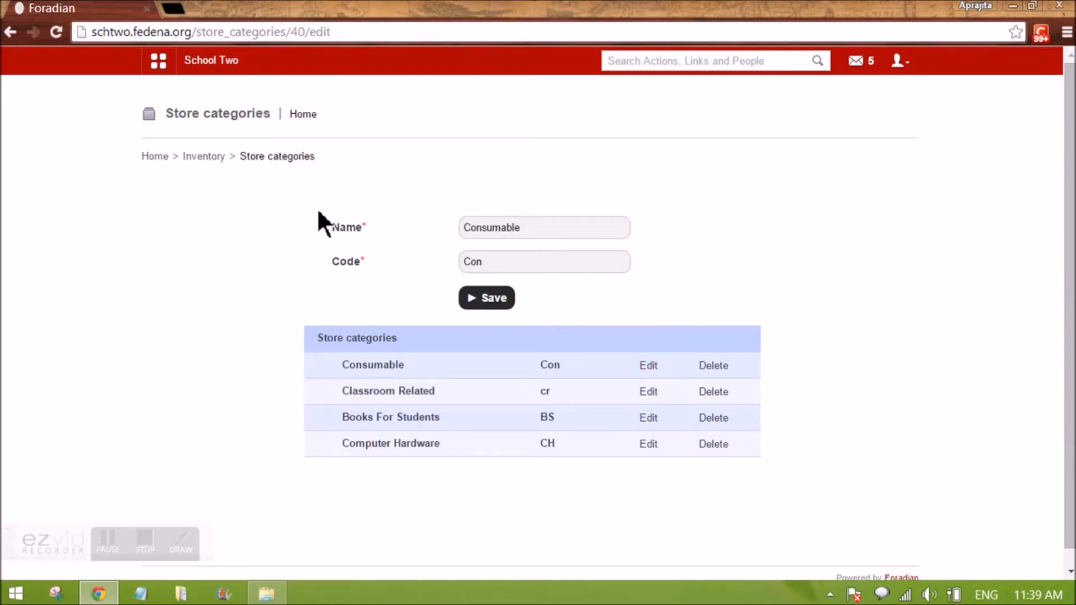
{"action": "left_click", "coordinate": [205, 157]}
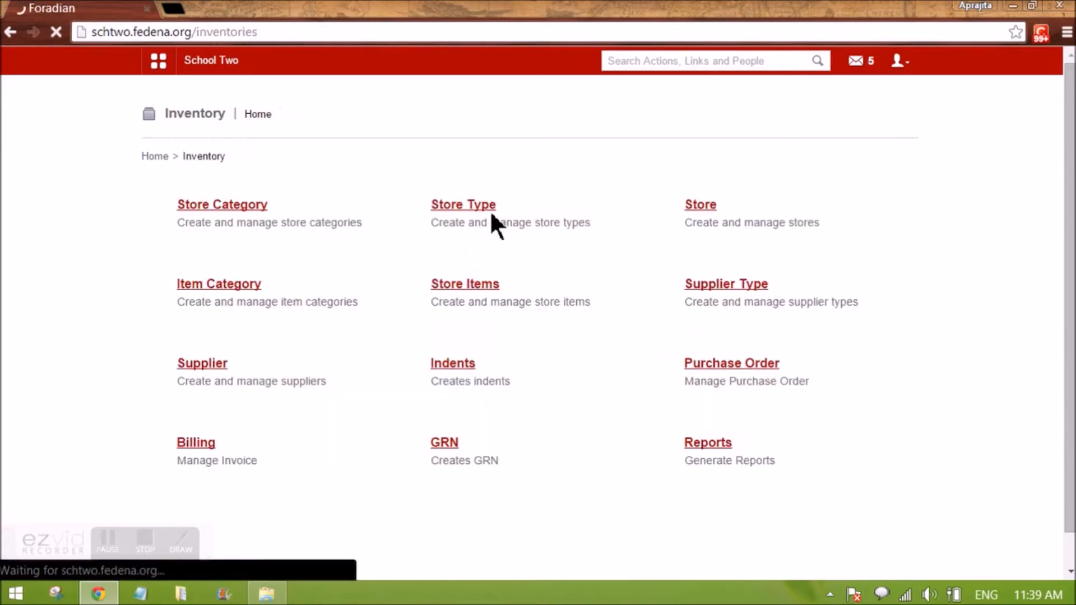
Review the store types list, open Employee's Welfare goods for editing, and return to Inventory home
{"action": "left_click", "coordinate": [474, 204]}
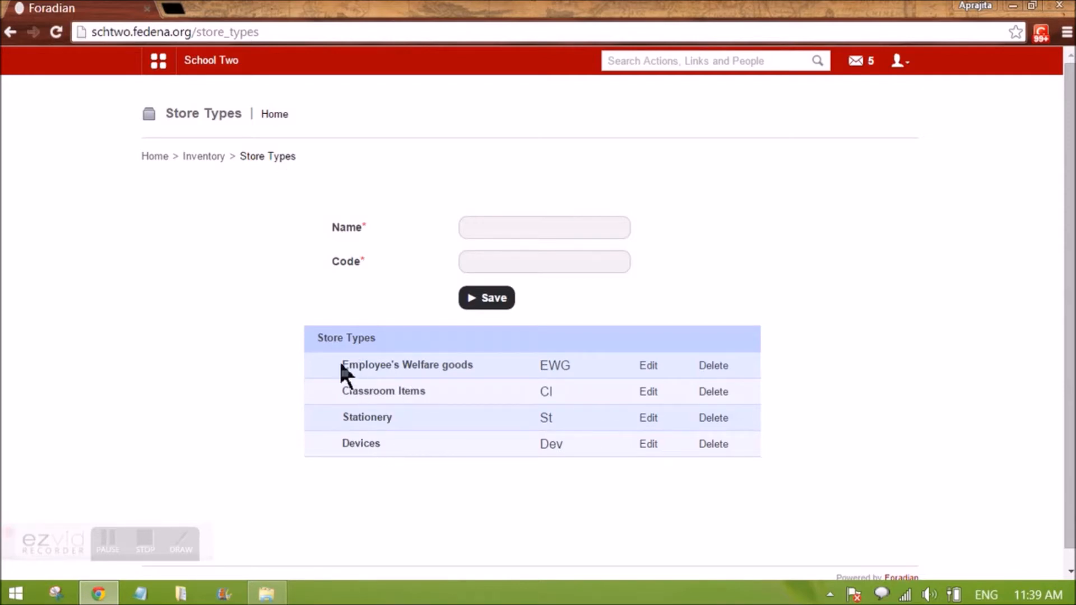
{"action": "left_click", "coordinate": [649, 370]}
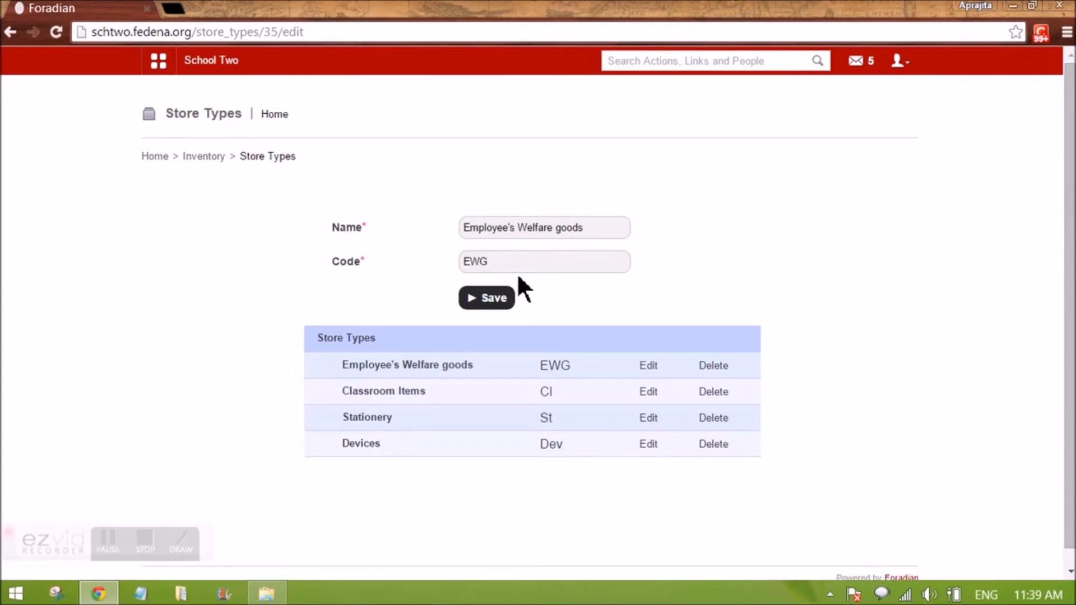
{"action": "left_click", "coordinate": [218, 157]}
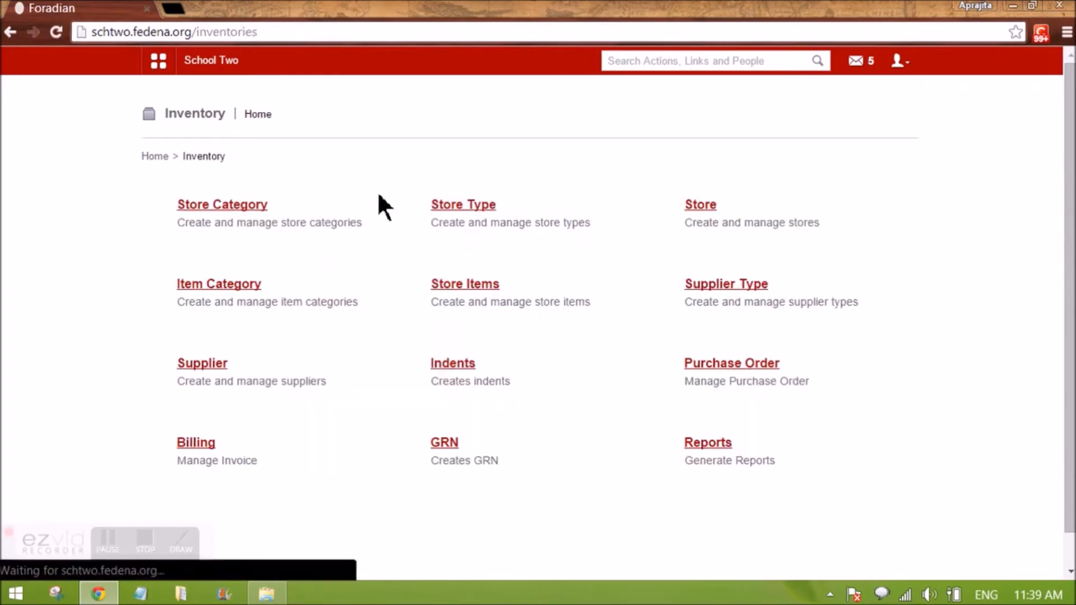
Open the Stores page, inspect the store type and store category options, and open the Pantry store for editing
{"action": "left_click", "coordinate": [708, 209]}
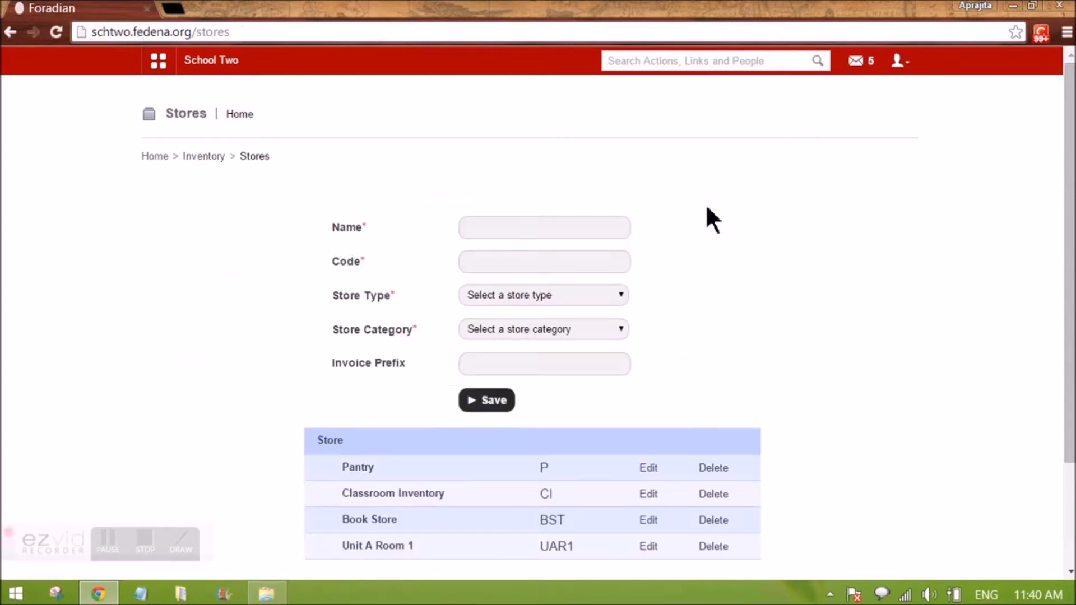
{"action": "left_click", "coordinate": [499, 301]}
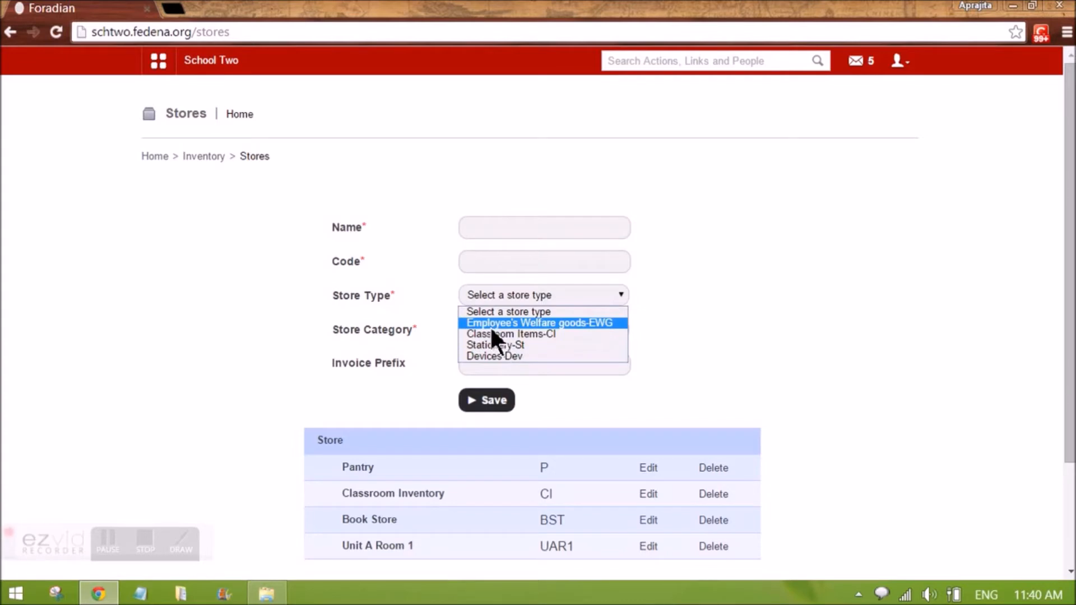
{"action": "left_click", "coordinate": [384, 329]}
{"action": "left_click", "coordinate": [503, 331]}
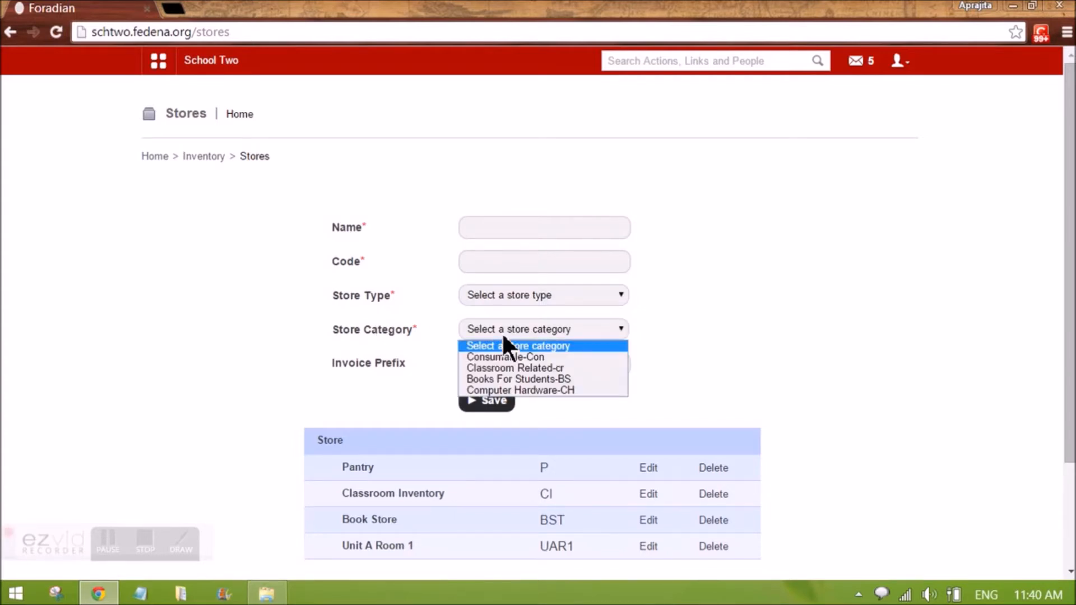
{"action": "left_click", "coordinate": [419, 328]}
{"action": "left_click", "coordinate": [651, 471]}
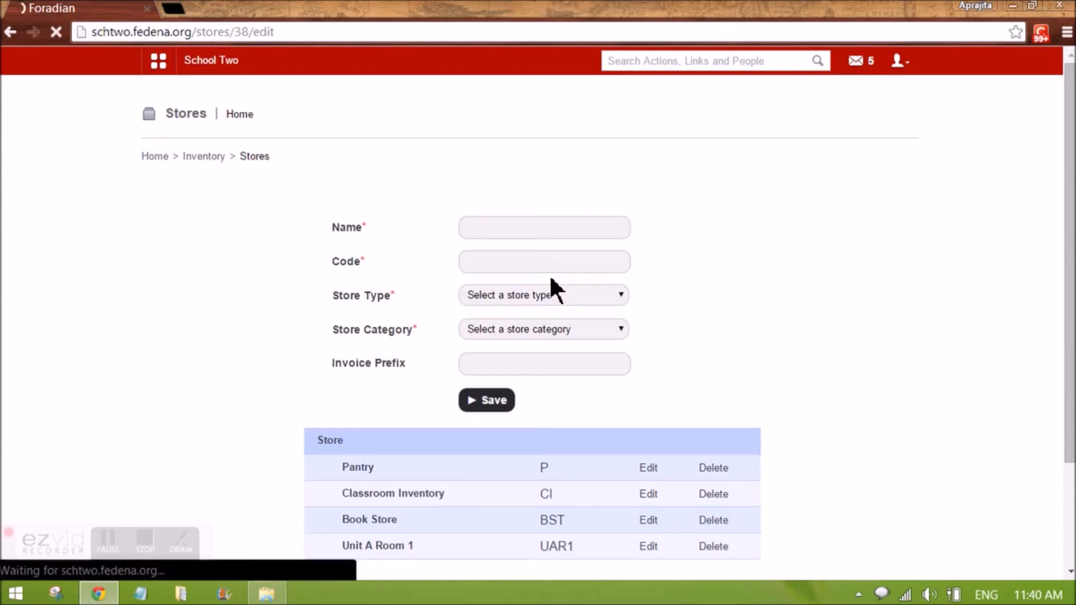
Inspect the Pantry store's code, store type, store category and invoice prefix fields
{"action": "left_click", "coordinate": [511, 260]}
{"action": "left_click", "coordinate": [513, 297]}
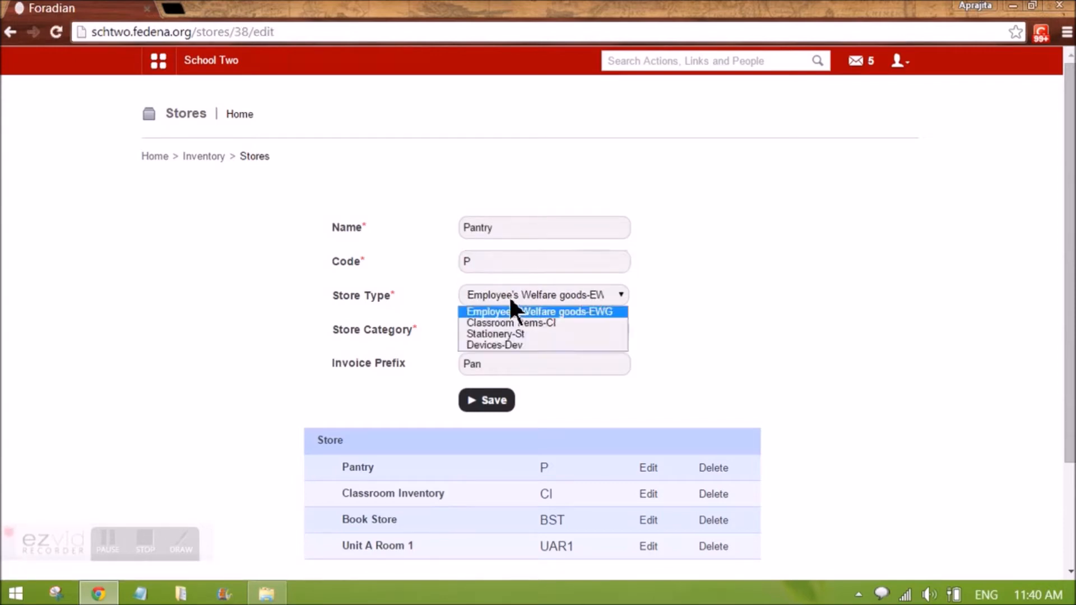
{"action": "left_click", "coordinate": [518, 313]}
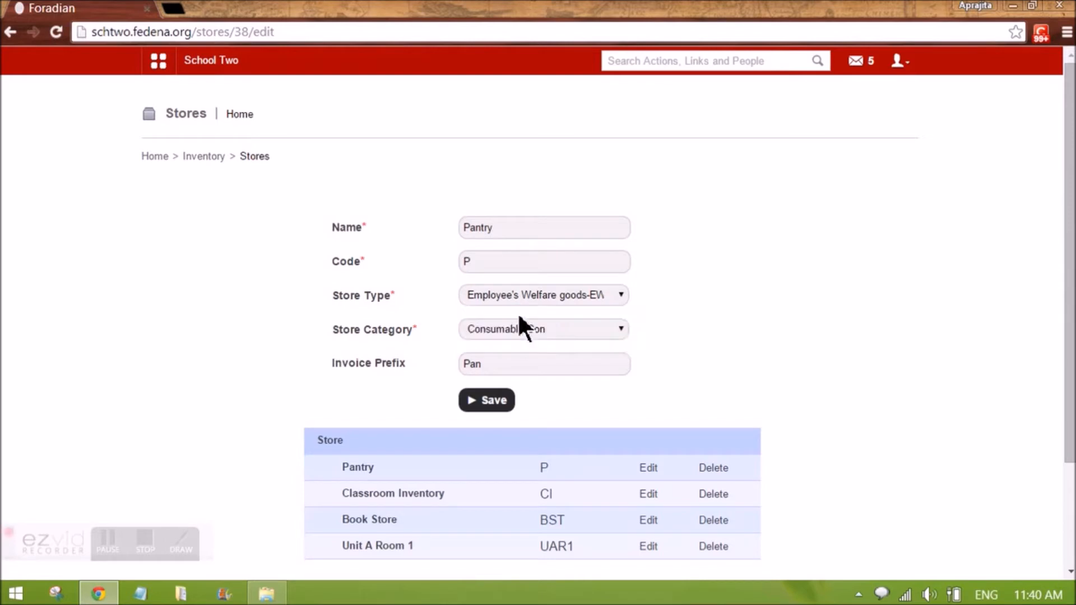
{"action": "left_click", "coordinate": [507, 335]}
{"action": "left_click", "coordinate": [509, 344]}
{"action": "left_click", "coordinate": [525, 366]}
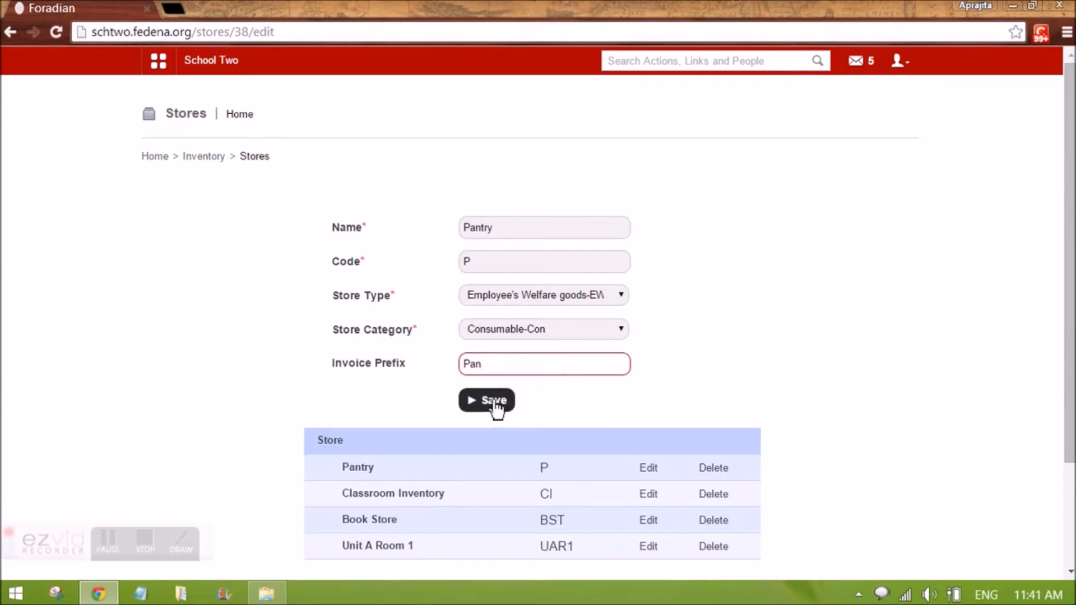
Open the Classroom Inventory store for editing and inspect its store type and category options
{"action": "left_click", "coordinate": [647, 493]}
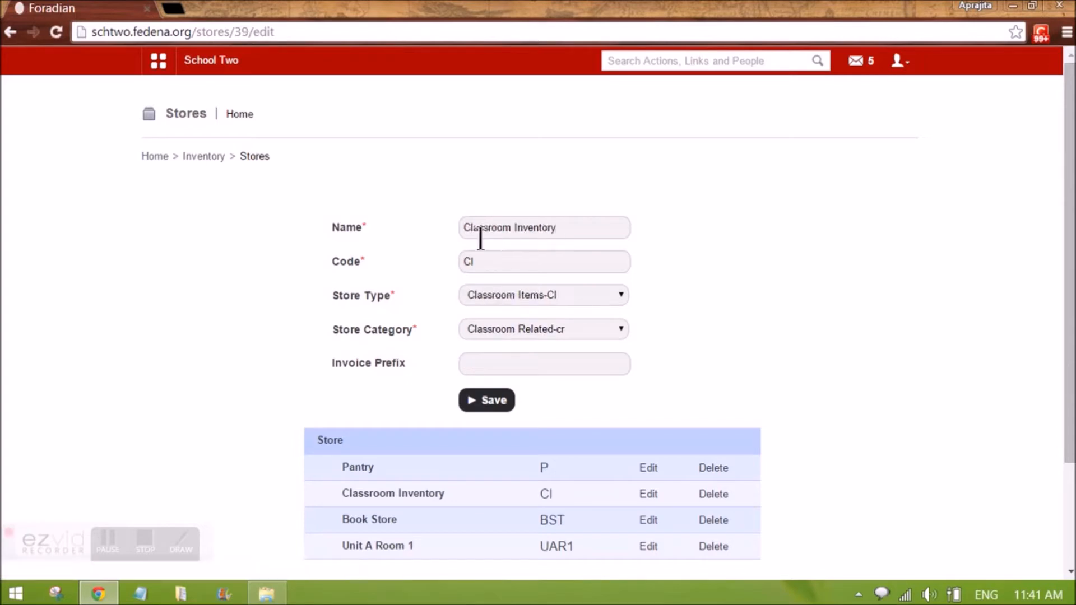
{"action": "left_click", "coordinate": [536, 295]}
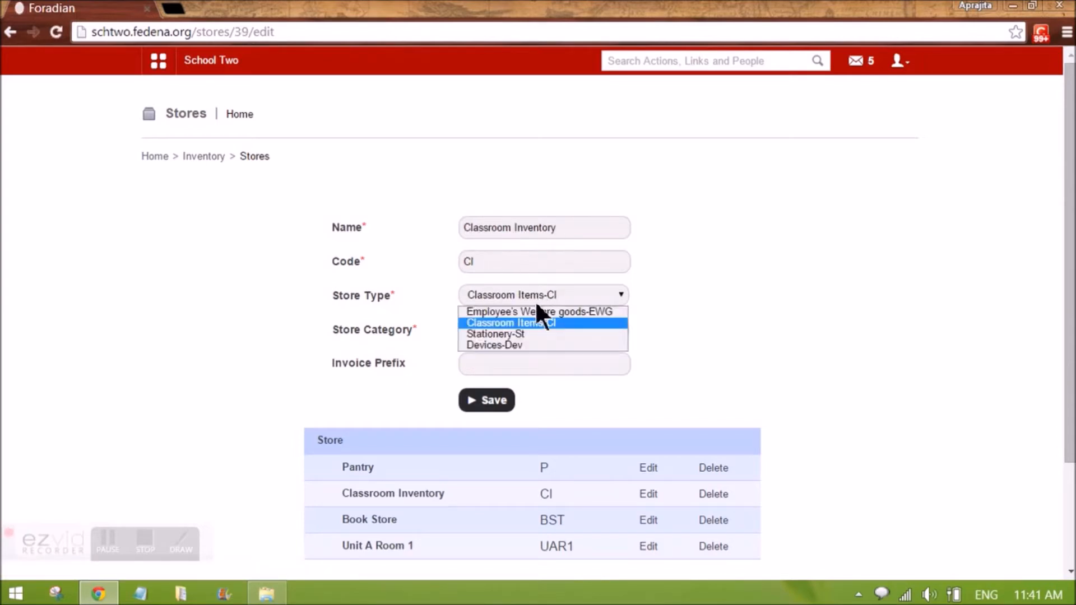
{"action": "left_click", "coordinate": [533, 323]}
{"action": "left_click", "coordinate": [531, 330]}
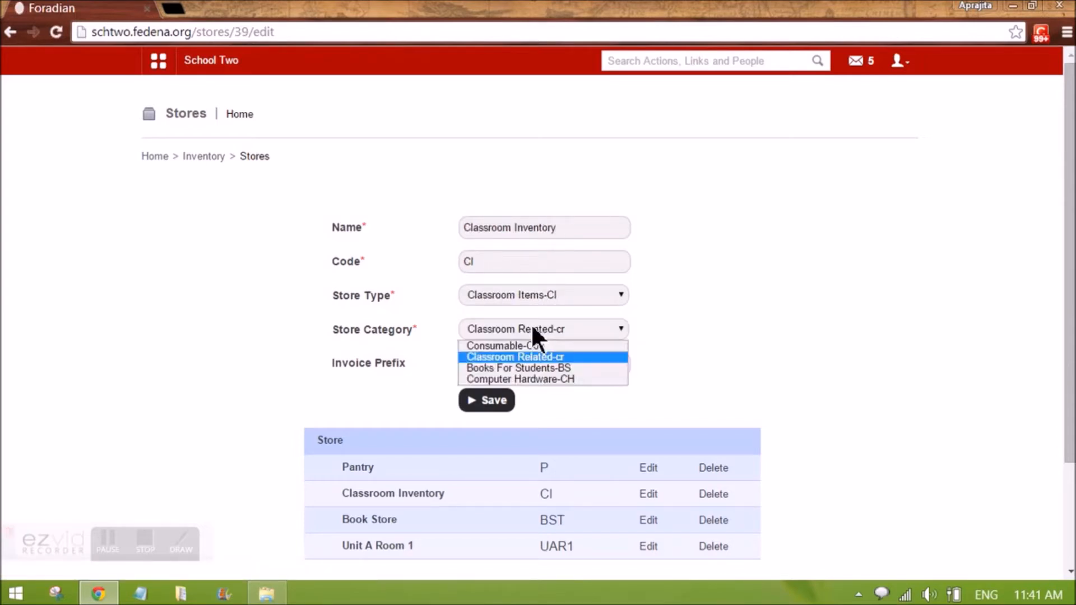
{"action": "left_click", "coordinate": [547, 357]}
Open the Book Store for editing, inspect its store type and category options, and return to Inventory home
{"action": "left_click", "coordinate": [650, 523]}
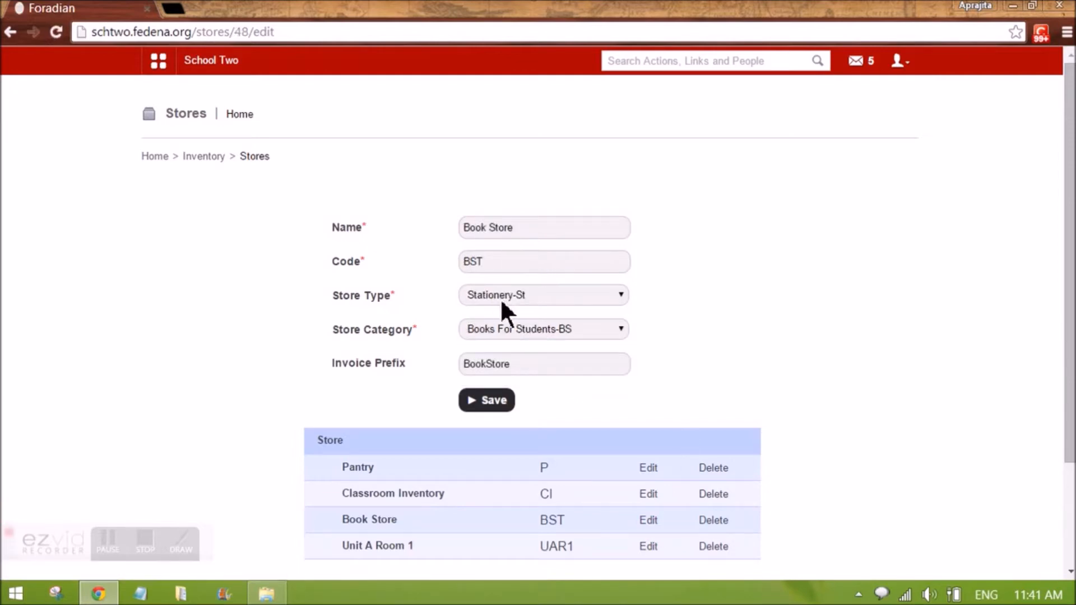
{"action": "left_click", "coordinate": [500, 300]}
{"action": "left_click", "coordinate": [500, 333]}
{"action": "left_click", "coordinate": [497, 329]}
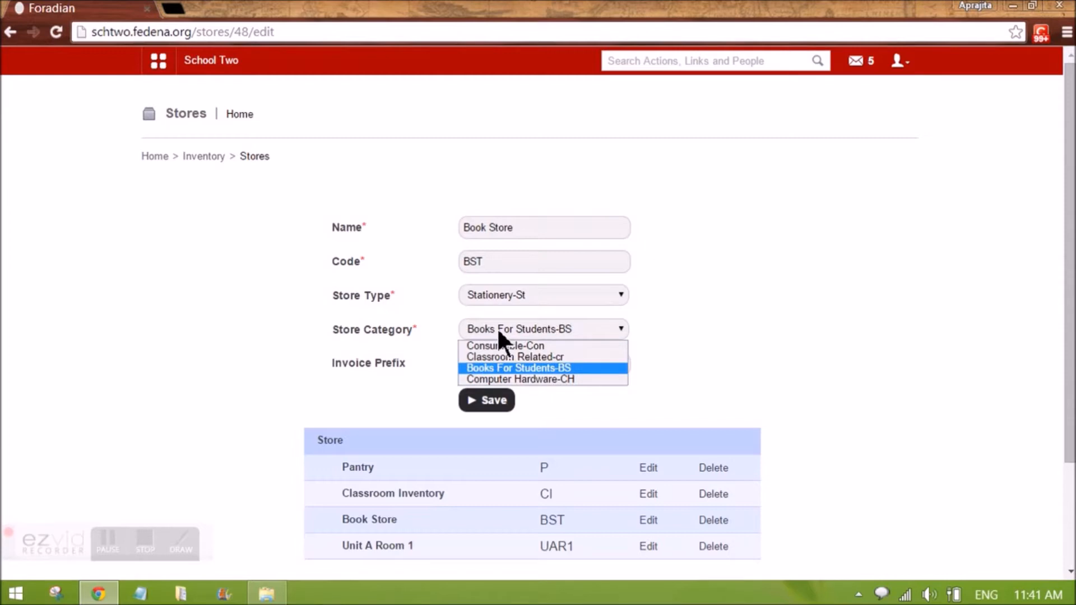
{"action": "left_click", "coordinate": [502, 367]}
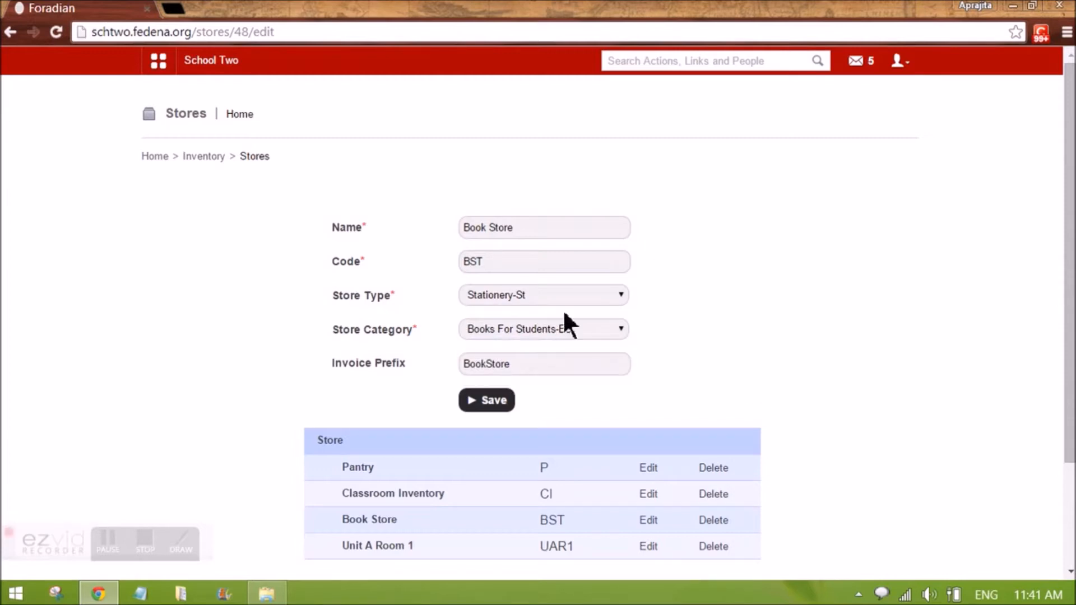
{"action": "left_click", "coordinate": [208, 157]}
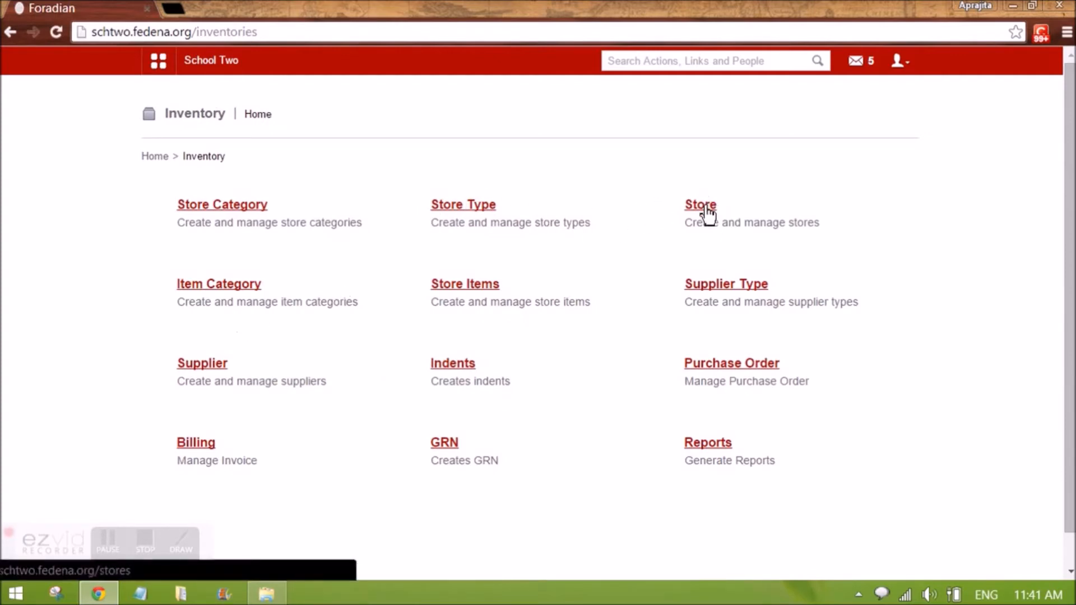
Review the item categories, open Beverages for editing, and return to Inventory home
{"action": "left_click", "coordinate": [209, 286]}
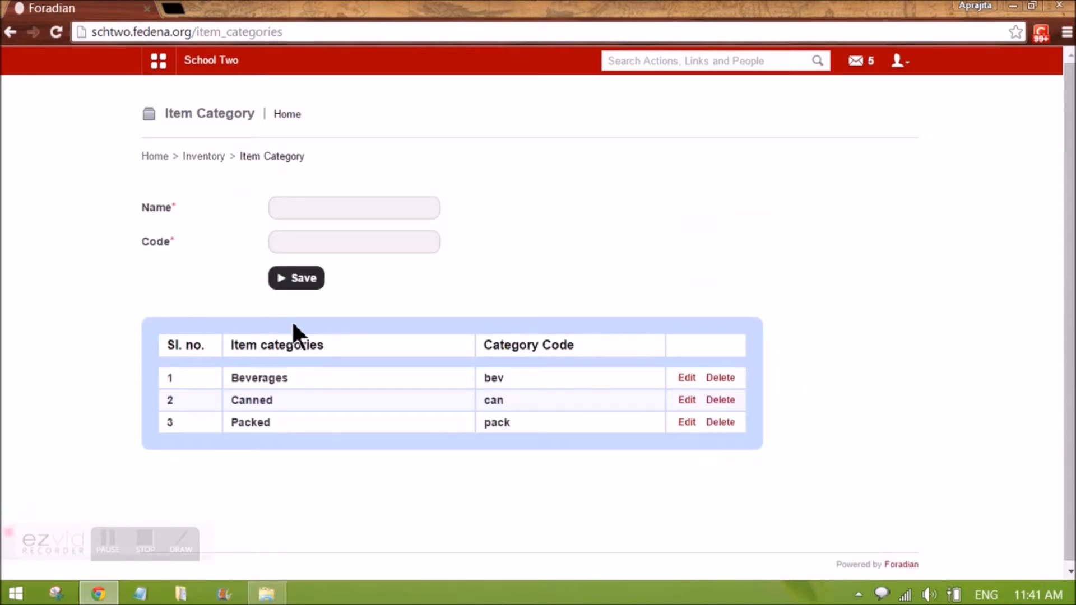
{"action": "left_click", "coordinate": [687, 378]}
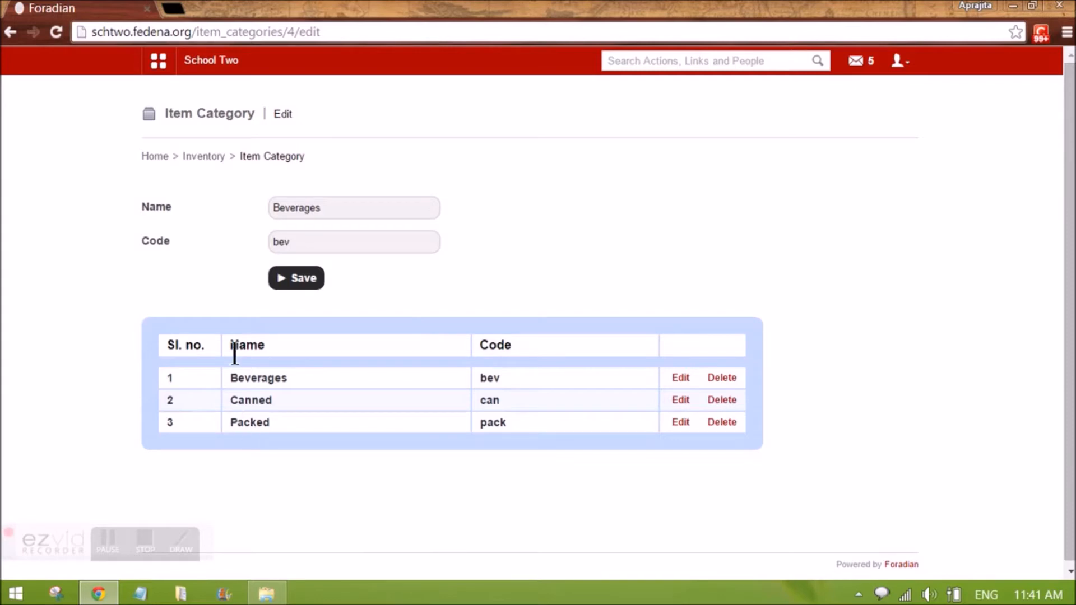
{"action": "left_click", "coordinate": [216, 158]}
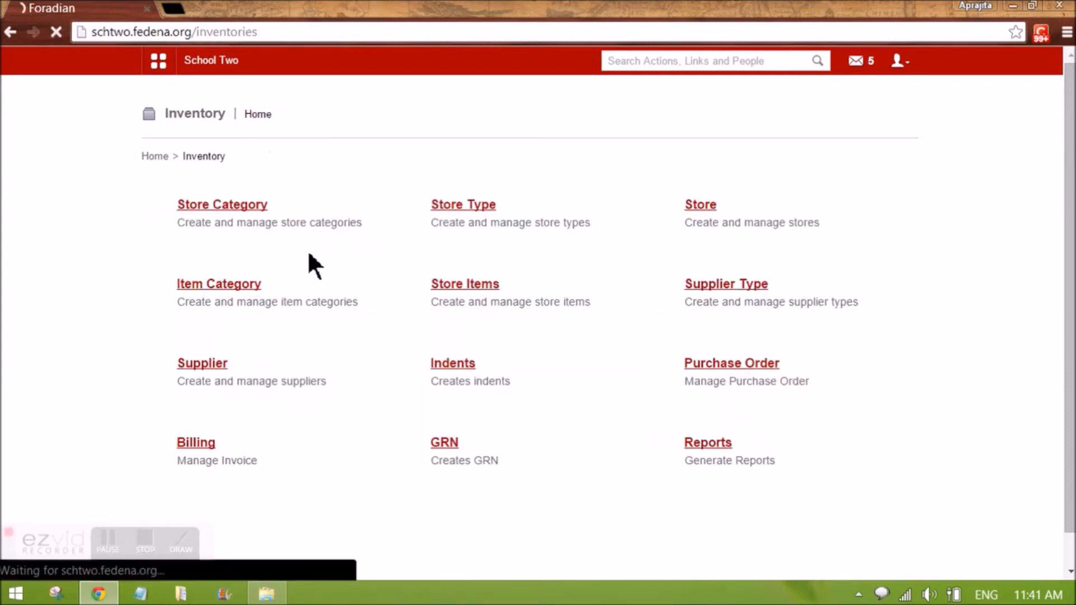
Start a new store item in the Pantry-P store named Dark Choc with code DC
{"action": "left_click", "coordinate": [482, 288]}
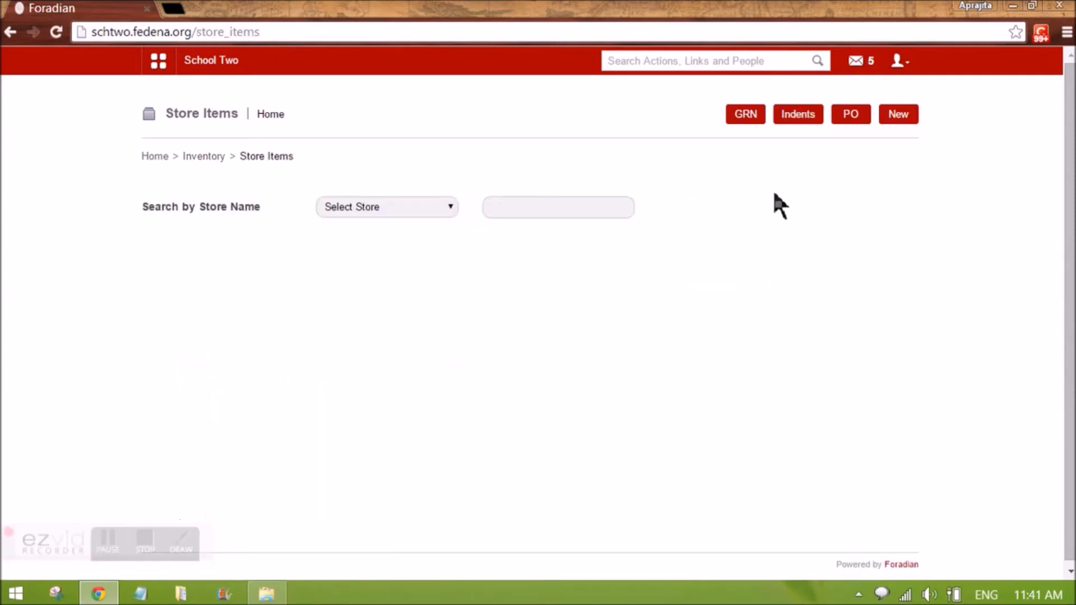
{"action": "left_click", "coordinate": [909, 119]}
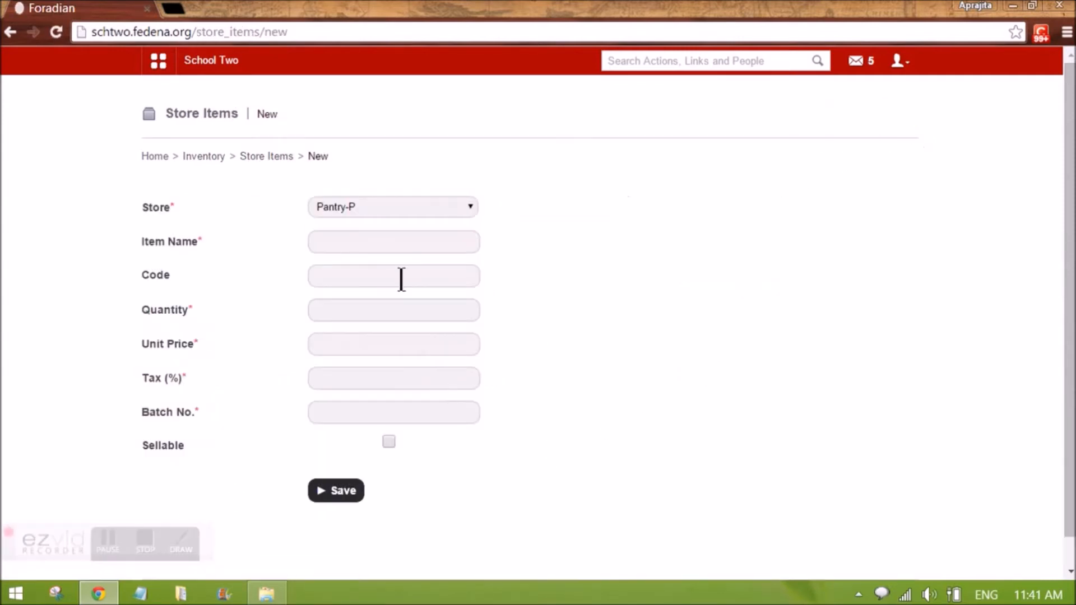
{"action": "left_click", "coordinate": [366, 250]}
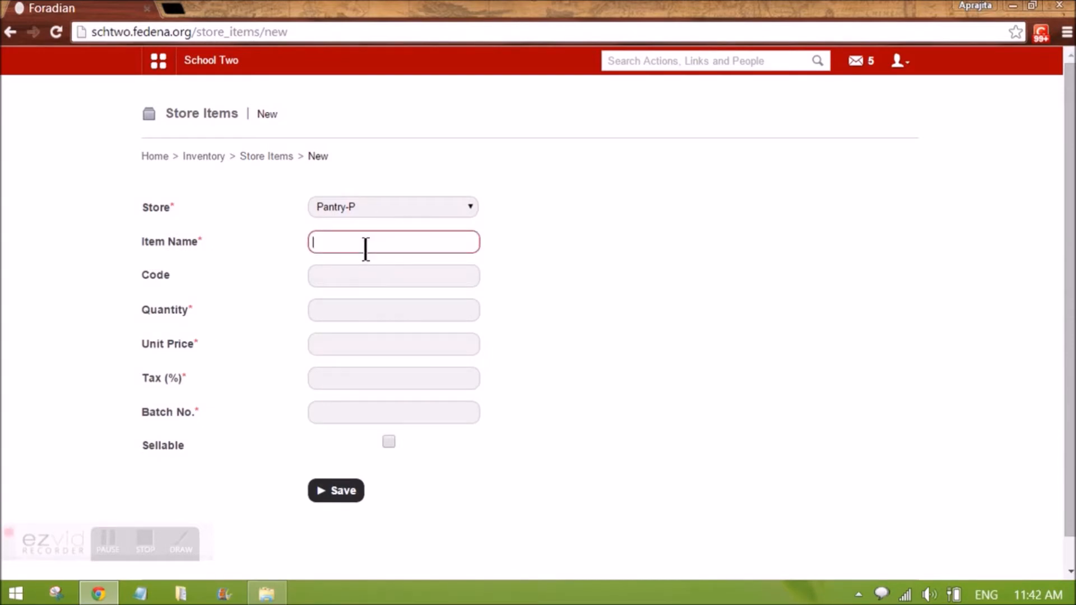
{"action": "type", "text": "Cha"}
{"action": "key", "text": "BackSpace"}
{"action": "key", "text": "BackSpace"}
{"action": "key", "text": "BackSpace"}
{"action": "type", "text": "Dark Choc"}
{"action": "left_click", "coordinate": [351, 278]}
{"action": "type", "text": "DC"}
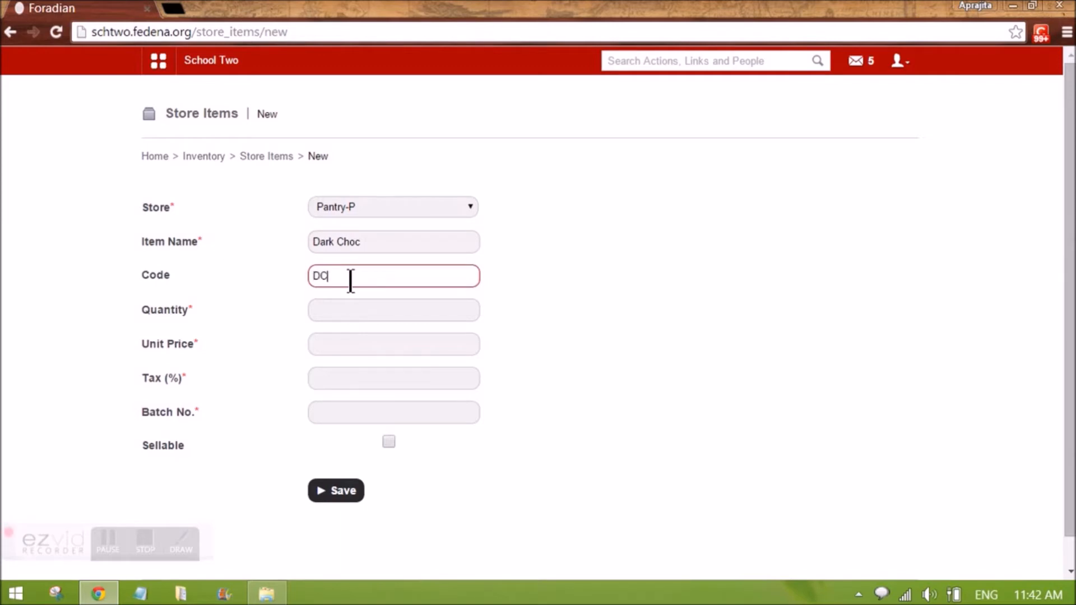
Set the new item's quantity to 100 and its unit price to 20
{"action": "left_click", "coordinate": [350, 322]}
{"action": "type", "text": "100"}
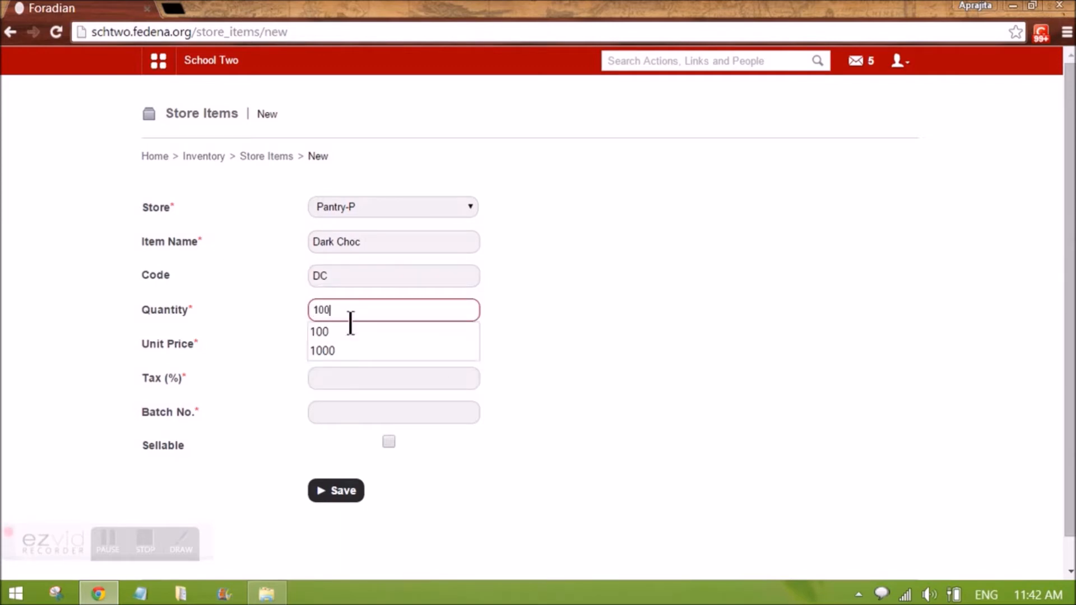
{"action": "left_click", "coordinate": [560, 322]}
{"action": "left_click", "coordinate": [364, 354]}
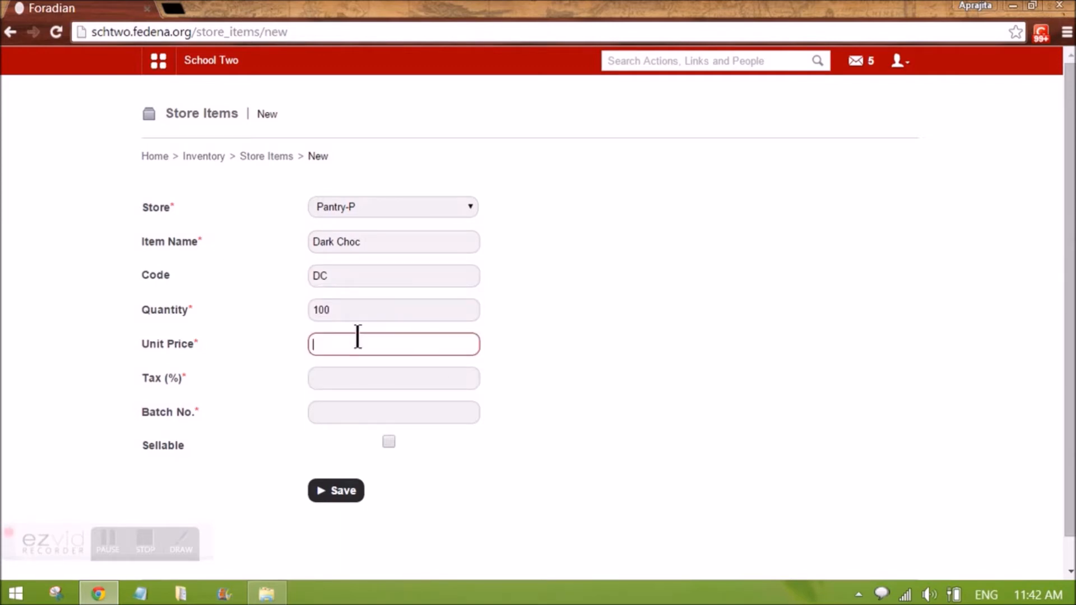
{"action": "type", "text": "20"}
{"action": "left_click", "coordinate": [540, 373]}
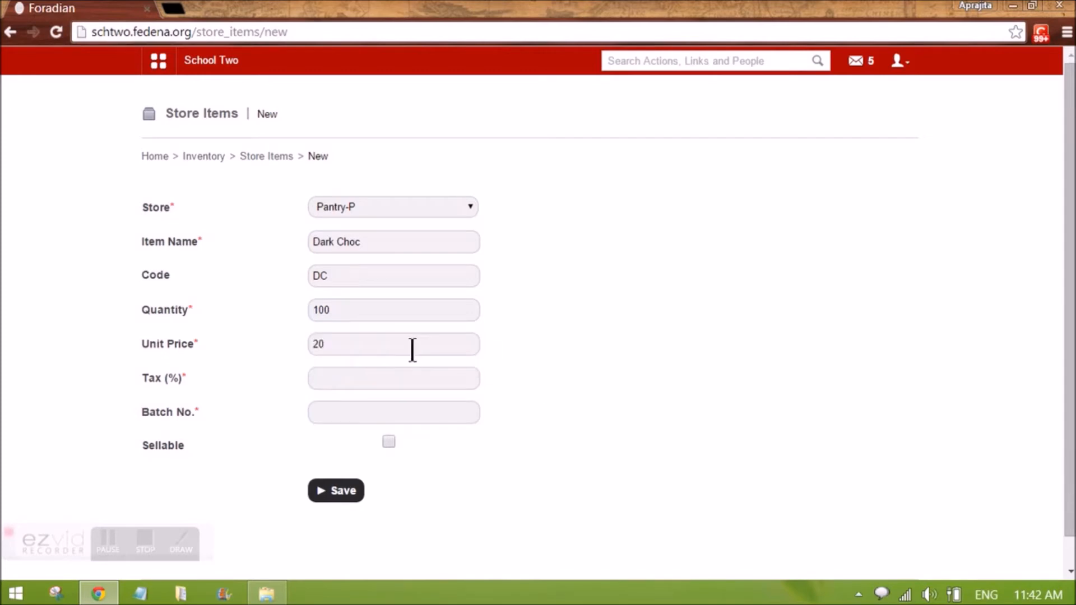
Set the new item's tax to 2 percent and its batch number to Bat102
{"action": "left_click", "coordinate": [395, 380]}
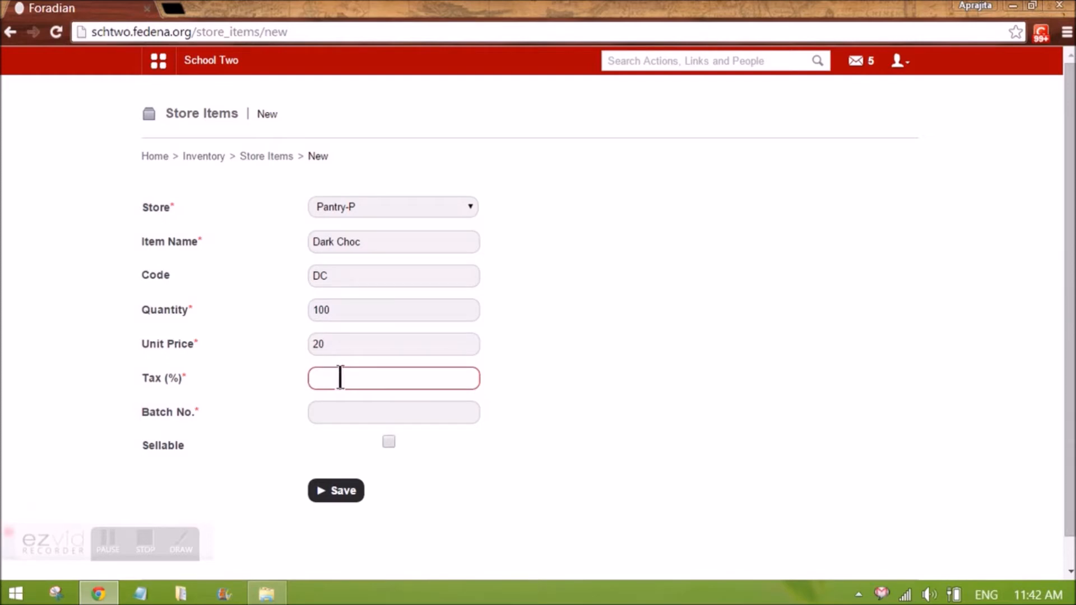
{"action": "type", "text": "2"}
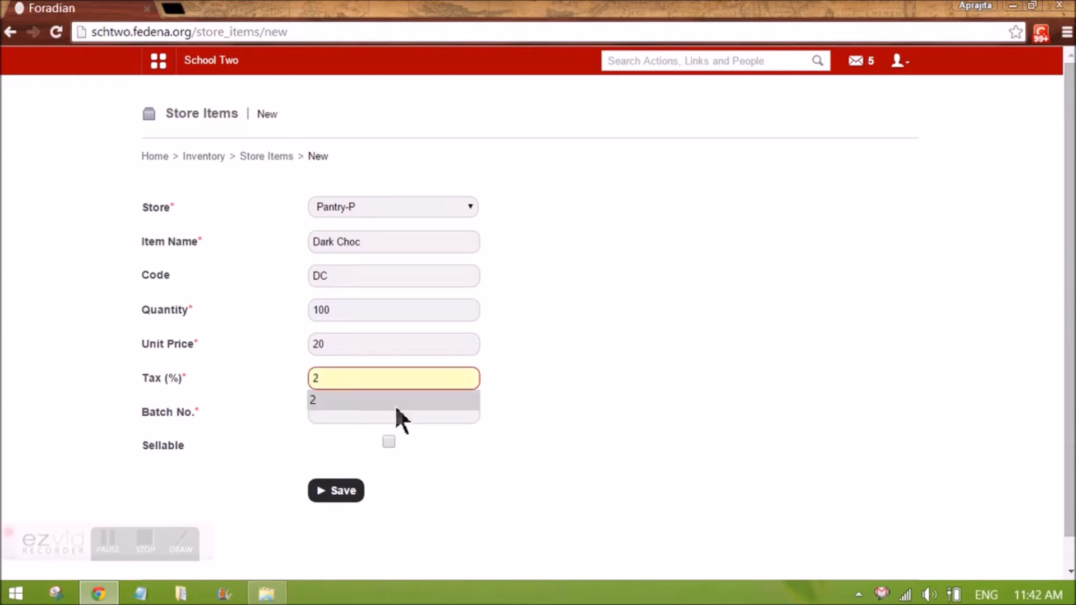
{"action": "left_click", "coordinate": [482, 408]}
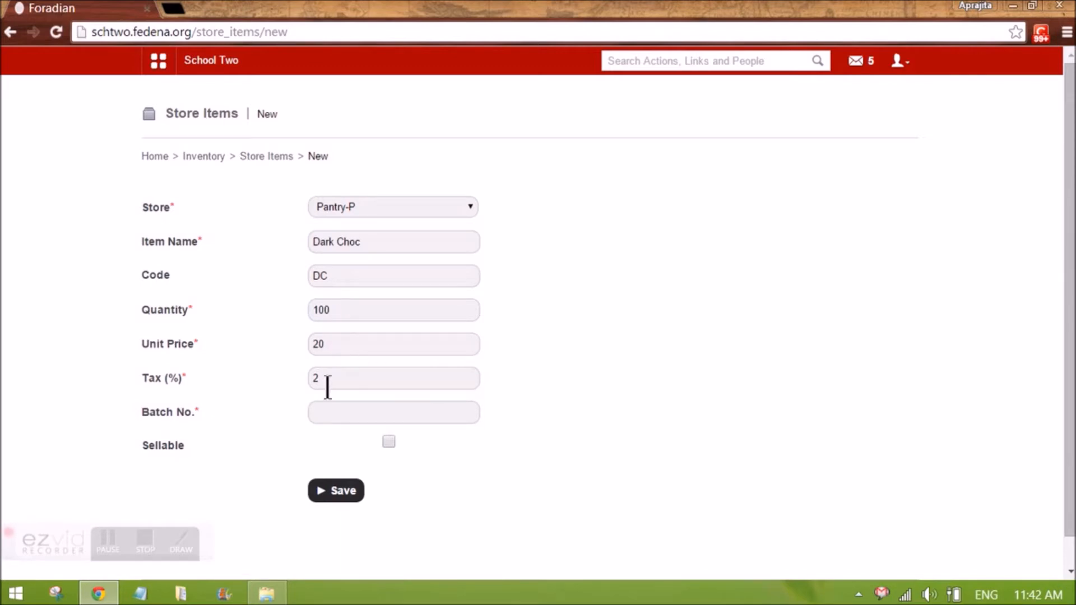
{"action": "left_click", "coordinate": [373, 414]}
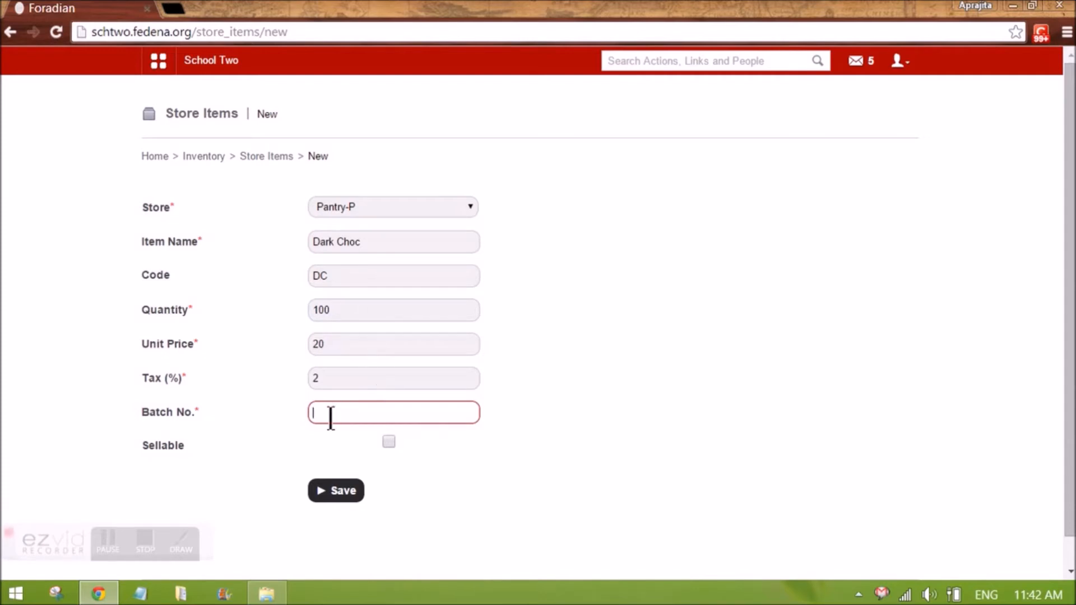
{"action": "type", "text": "Bat"}
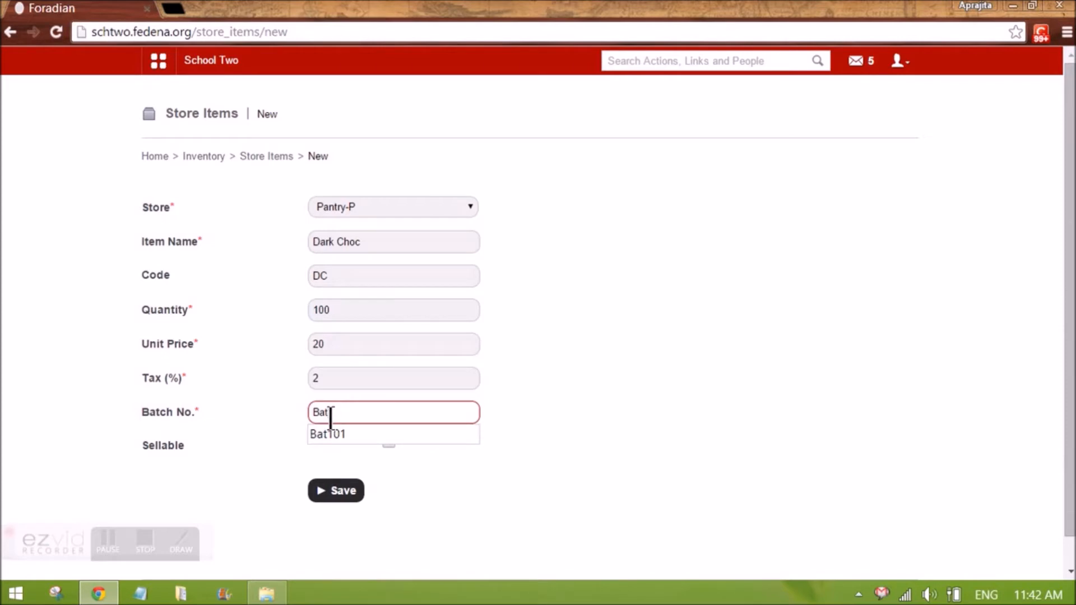
{"action": "type", "text": "102"}
{"action": "left_click", "coordinate": [559, 455]}
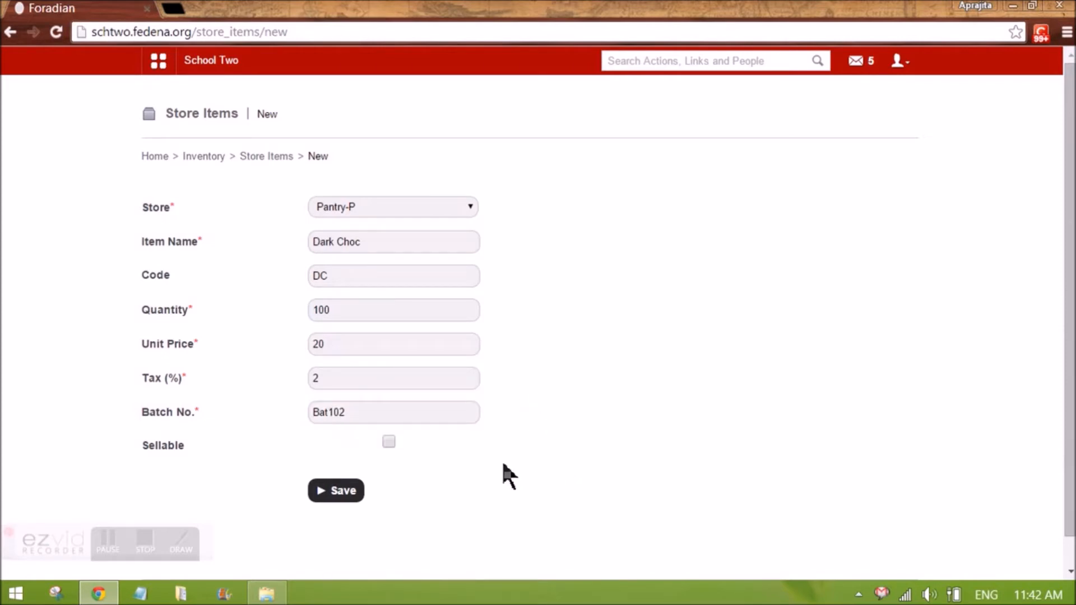
Mark the item as sellable, assign it to the Packed item category, and save it
{"action": "left_click", "coordinate": [388, 441]}
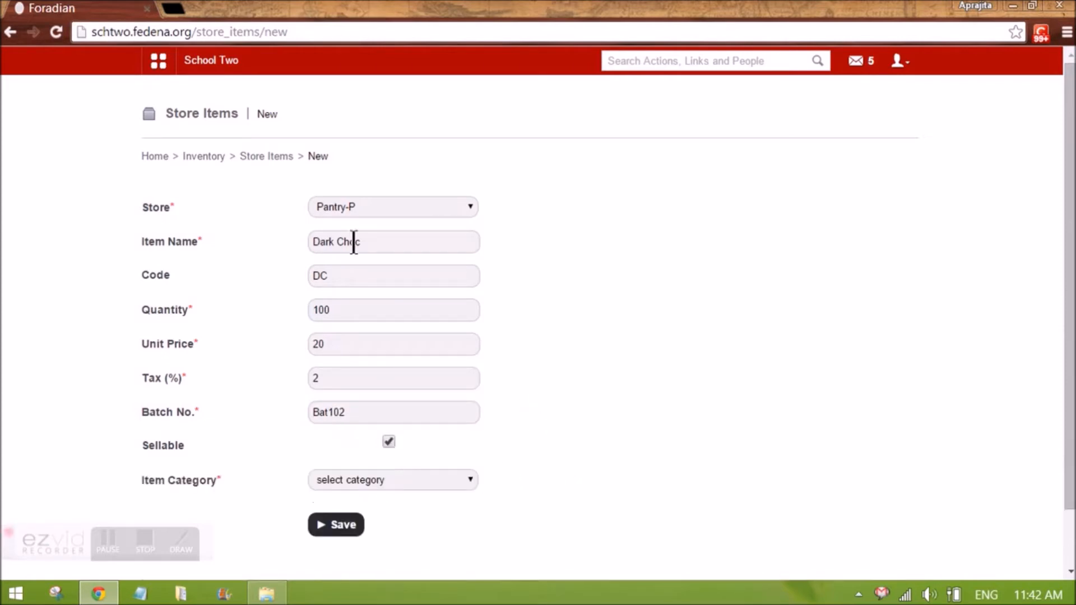
{"action": "left_click_drag", "start_coordinate": [382, 248], "coordinate": [292, 229]}
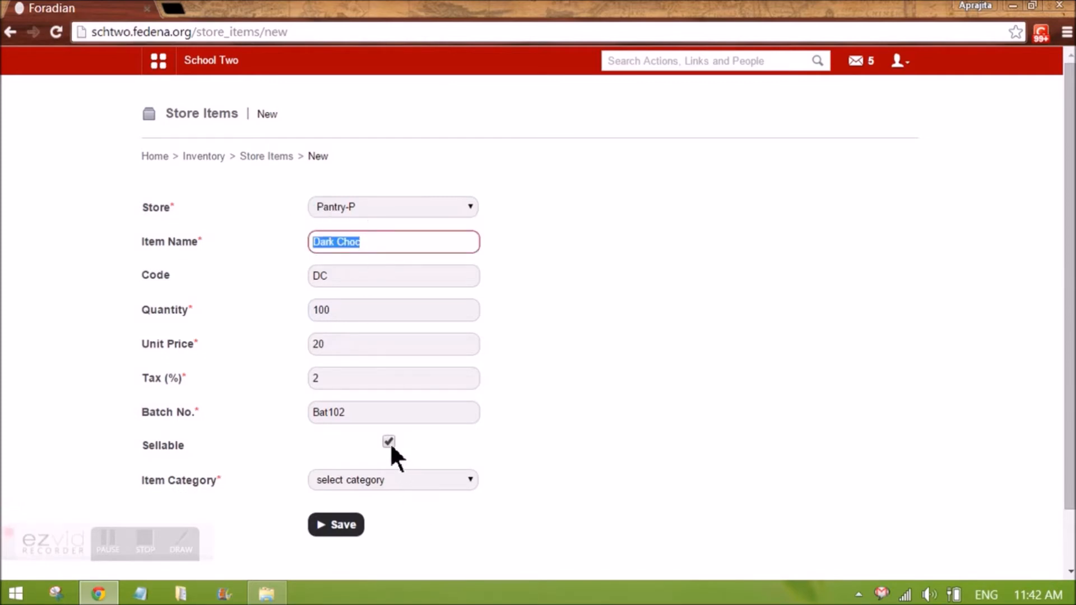
{"action": "left_click", "coordinate": [387, 480]}
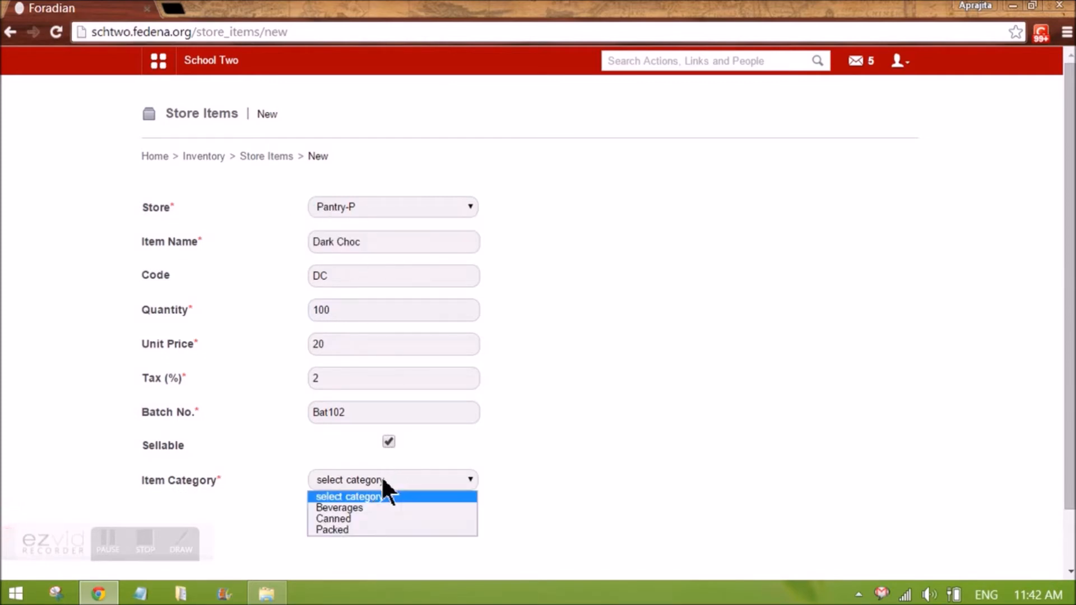
{"action": "left_click", "coordinate": [365, 527]}
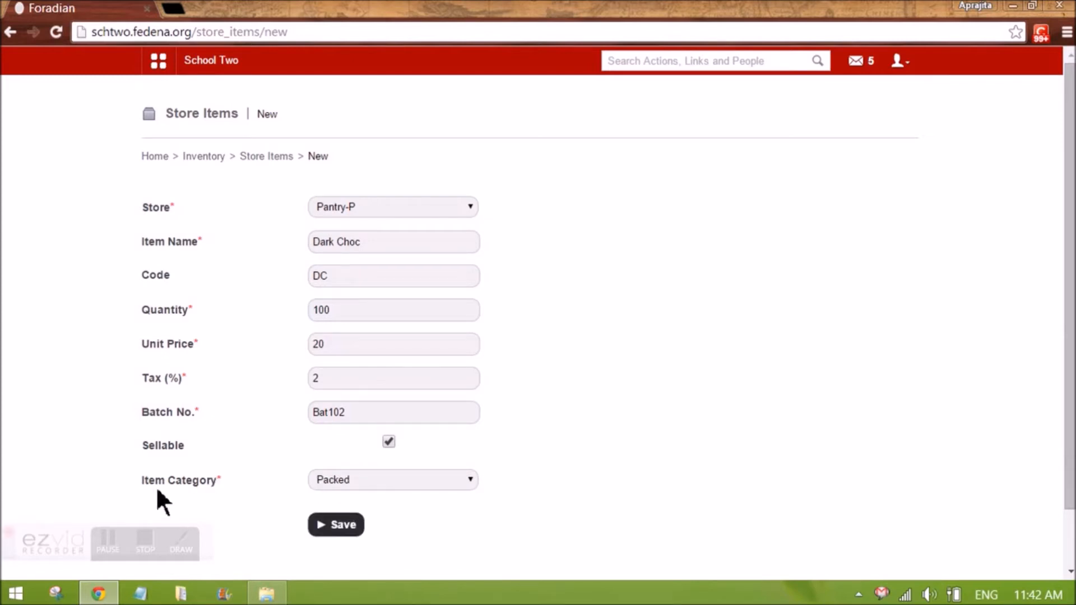
{"action": "left_click", "coordinate": [351, 530]}
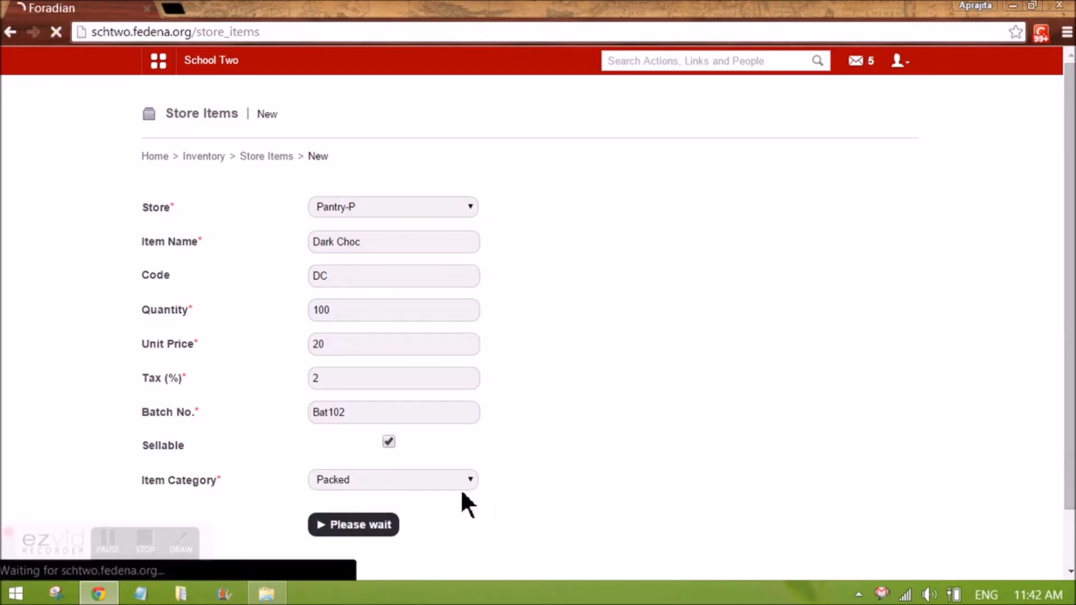
Filter the store items list by the Pantry store, then by Classroom Inventory
{"action": "left_click", "coordinate": [348, 239]}
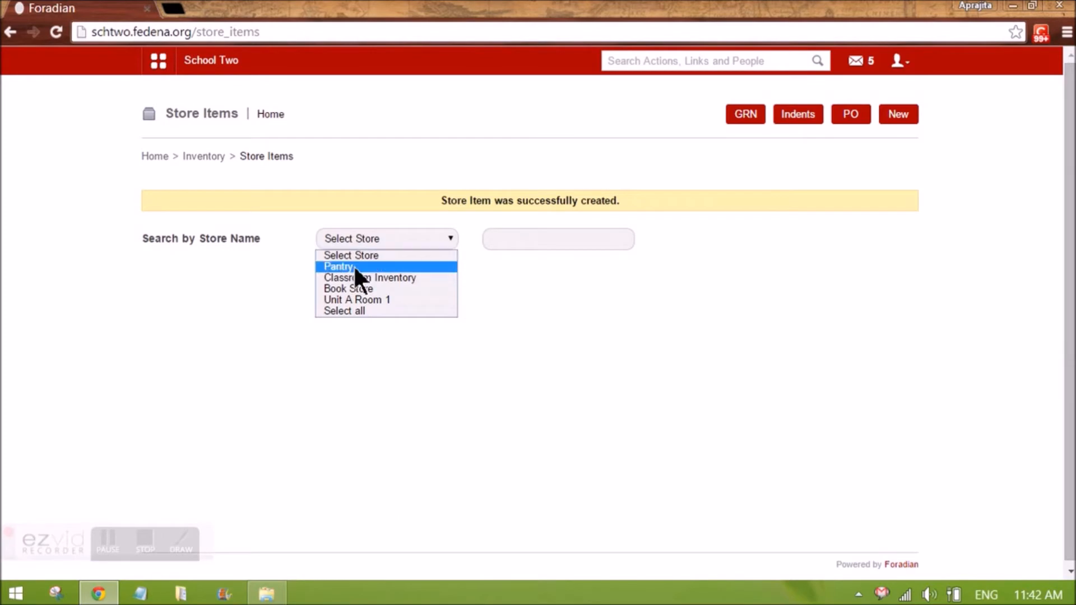
{"action": "left_click", "coordinate": [353, 265]}
{"action": "scroll", "coordinate": [407, 379], "scroll_direction": "down", "scroll_amount": 2}
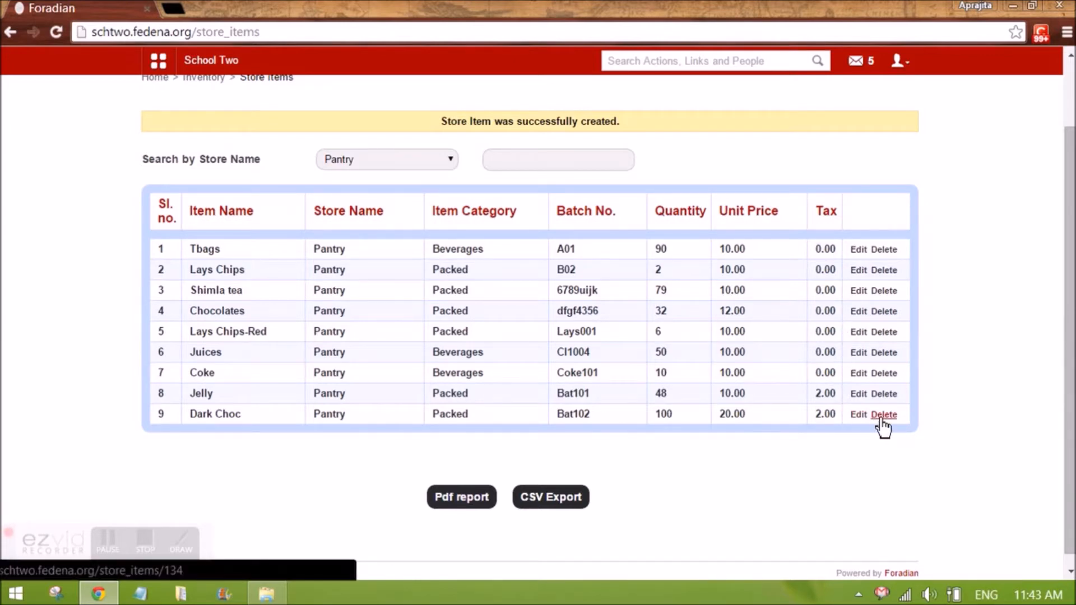
{"action": "scroll", "coordinate": [880, 429], "scroll_direction": "up", "scroll_amount": 2}
{"action": "left_click", "coordinate": [414, 243]}
{"action": "left_click", "coordinate": [409, 277]}
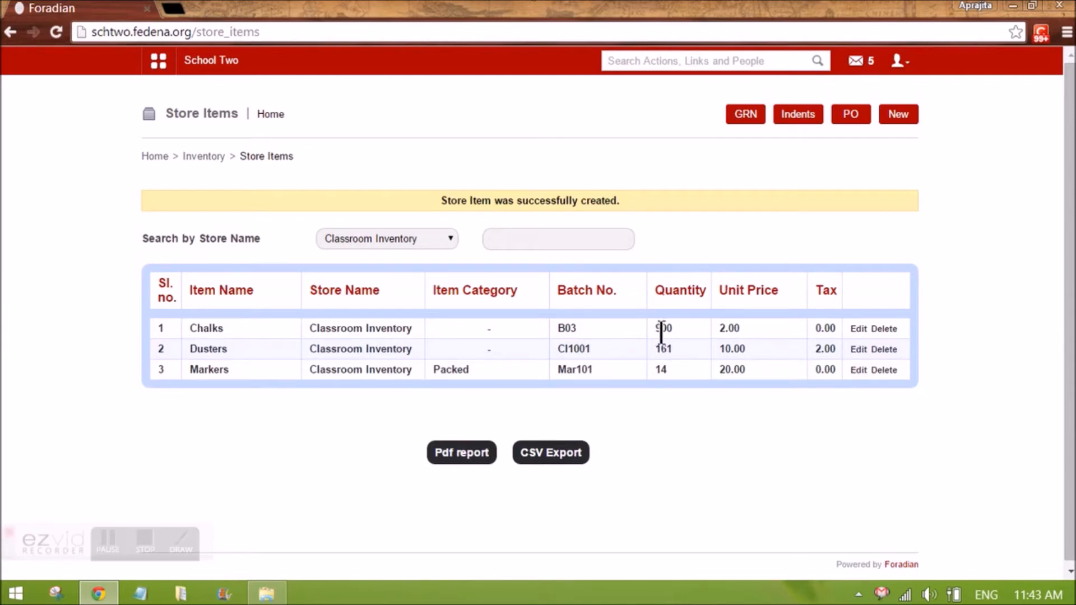
Open the supplier types, open Stationery Supplier for editing, and return to Inventory home
{"action": "left_click", "coordinate": [209, 156]}
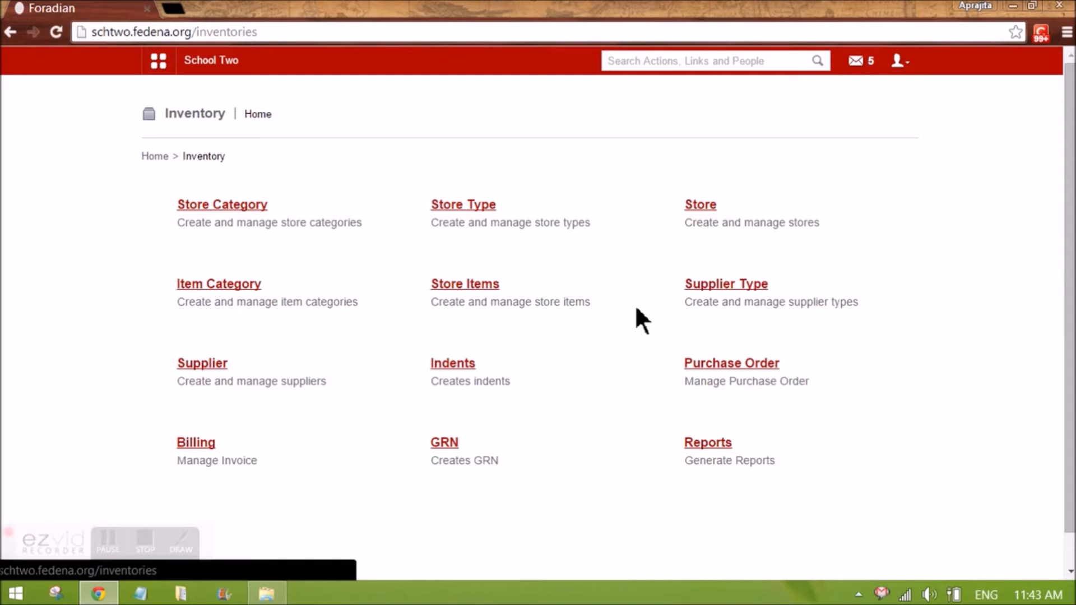
{"action": "left_click", "coordinate": [712, 286]}
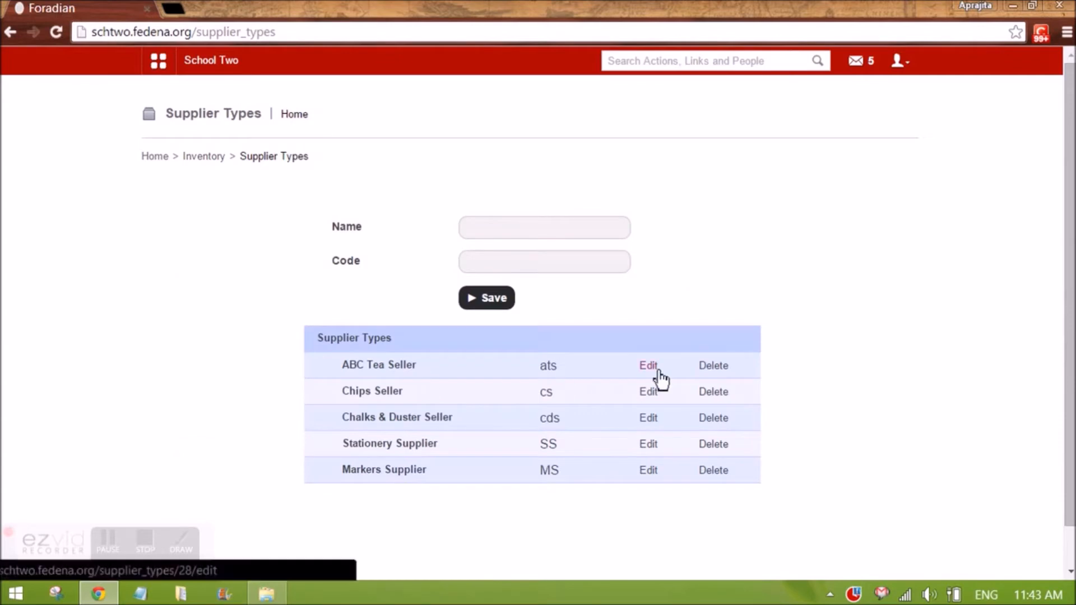
{"action": "left_click", "coordinate": [648, 445]}
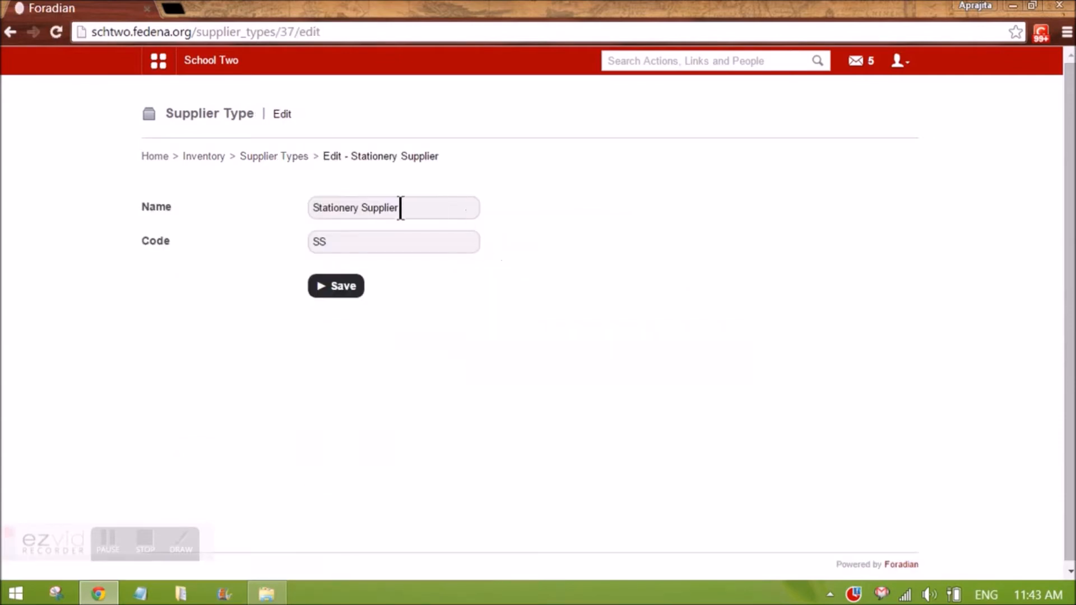
{"action": "left_click", "coordinate": [278, 157]}
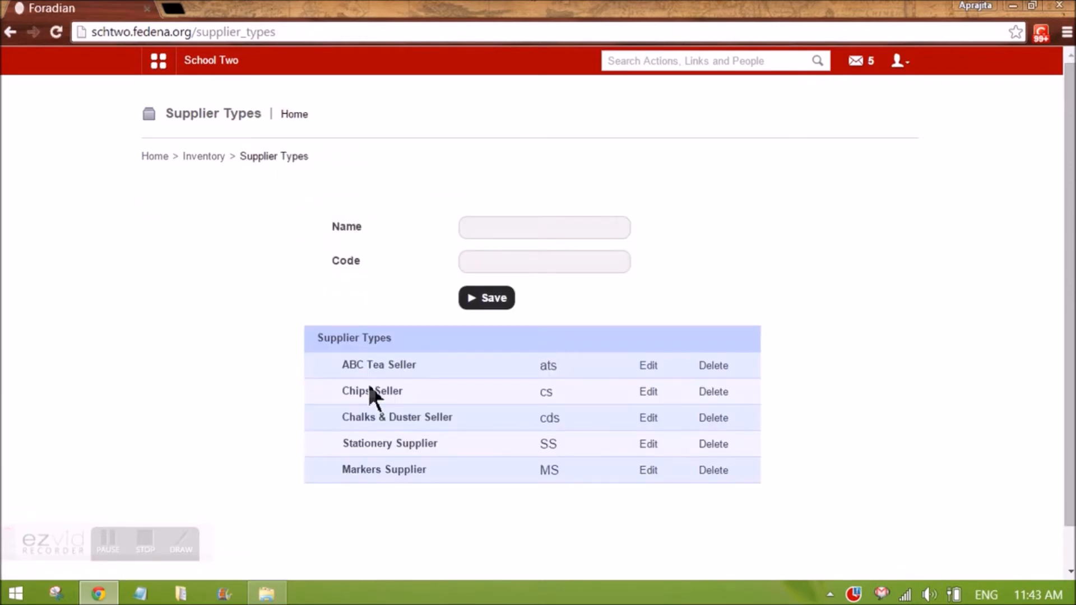
{"action": "left_click", "coordinate": [201, 160]}
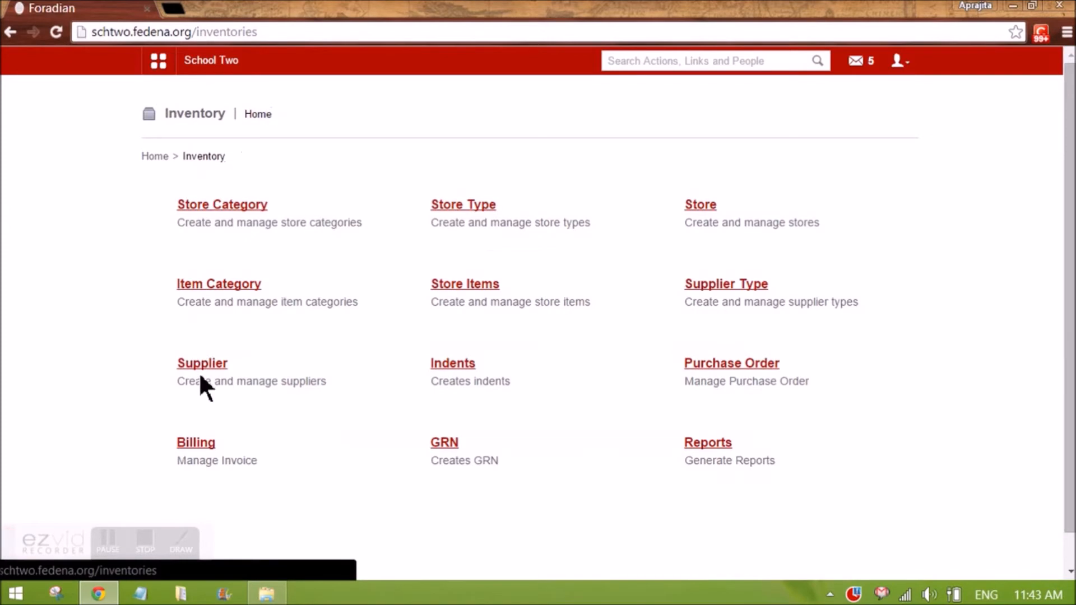
Open the suppliers list, inspect the Stationery Supplier's supplier record for editing, and return to Inventory home
{"action": "left_click", "coordinate": [202, 367]}
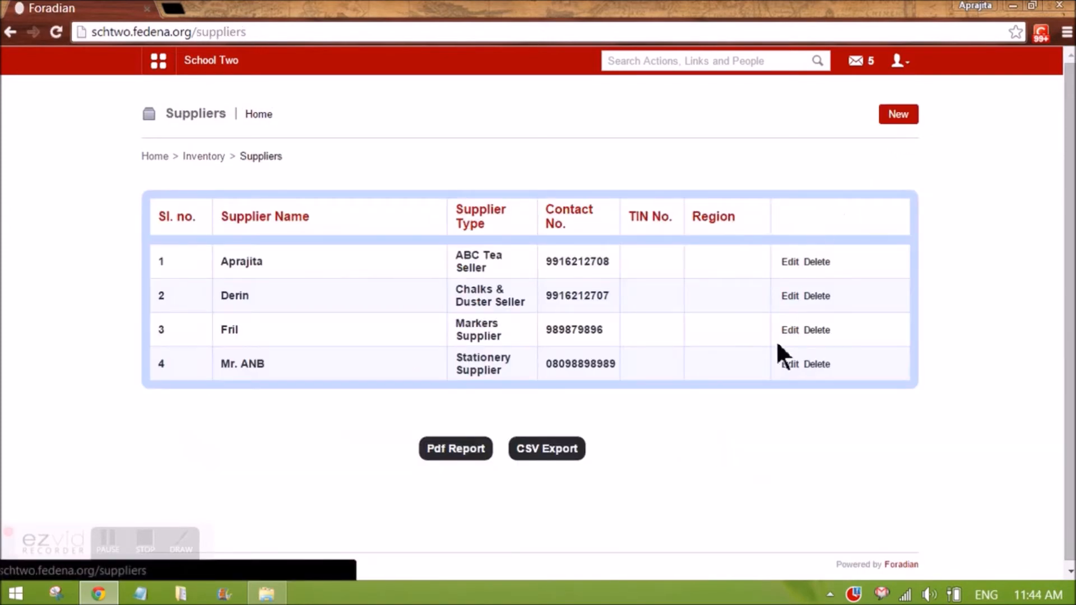
{"action": "left_click", "coordinate": [790, 365]}
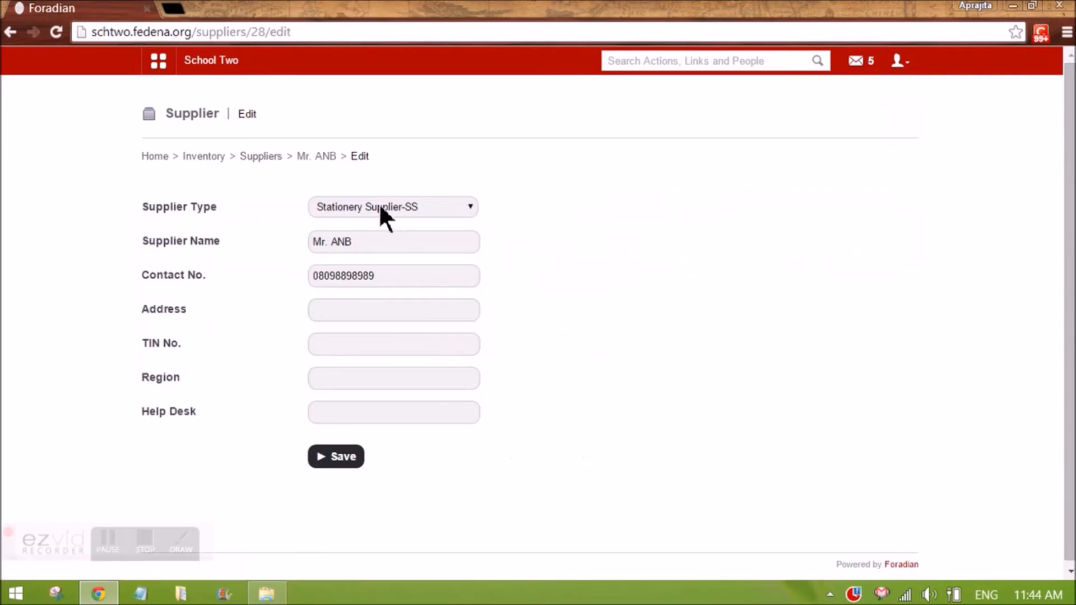
{"action": "left_click", "coordinate": [379, 205]}
{"action": "left_click", "coordinate": [385, 255]}
{"action": "left_click_drag", "start_coordinate": [372, 242], "coordinate": [324, 246]}
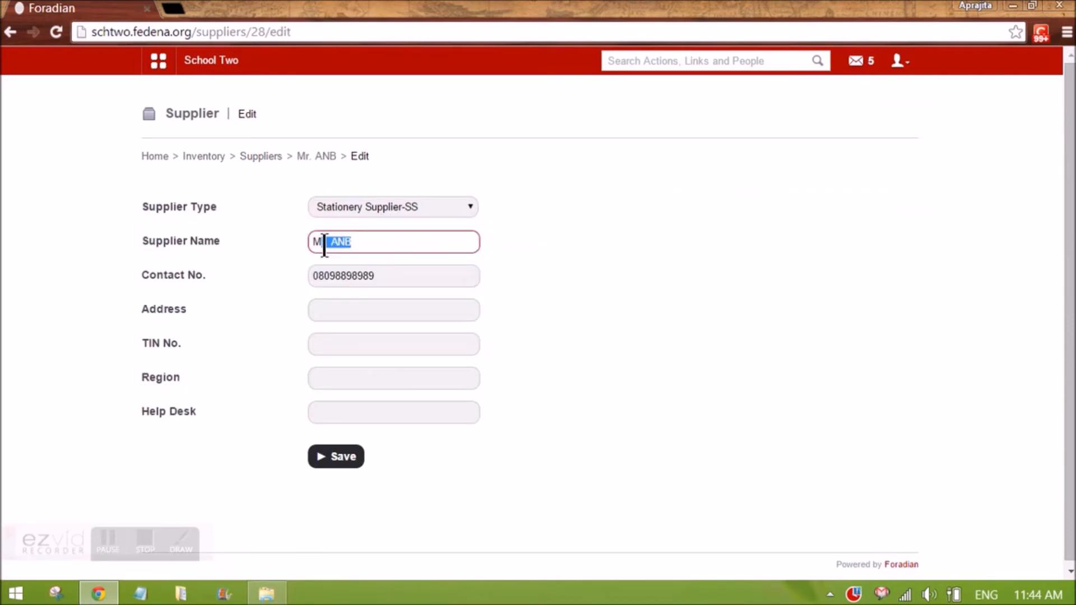
{"action": "left_click", "coordinate": [389, 274]}
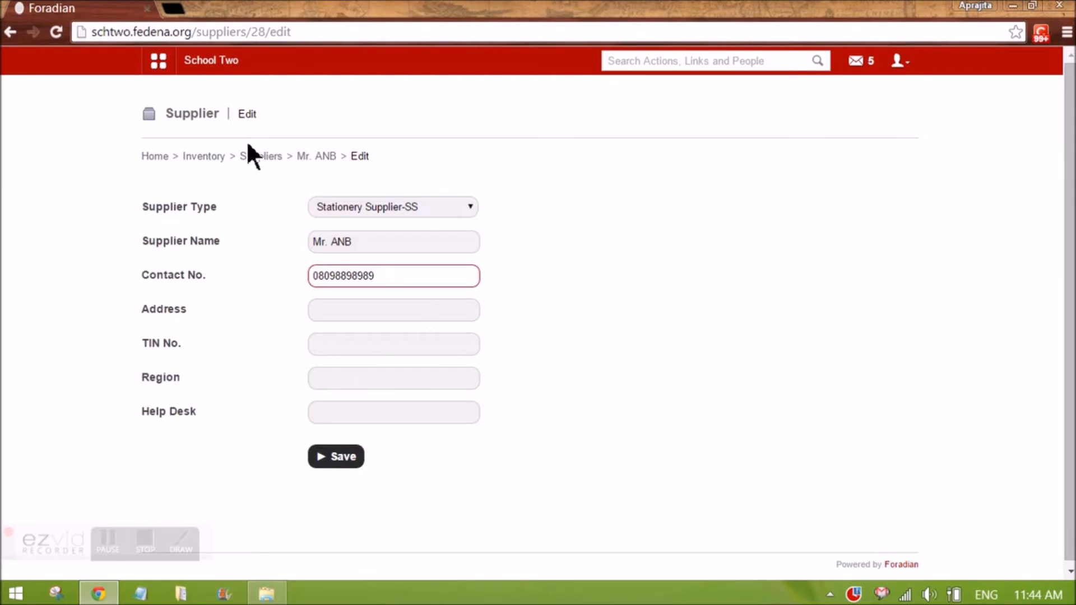
{"action": "left_click", "coordinate": [207, 159]}
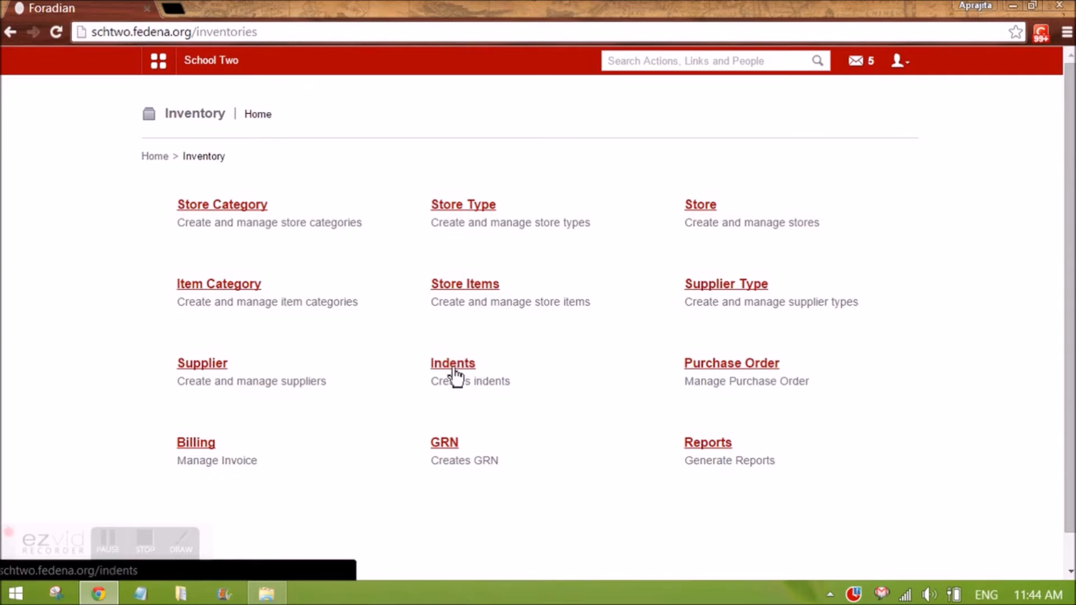
Find the employee user, edit their privileges to grant Inventory Basics and remove Inventory Sales, and save
{"action": "left_click", "coordinate": [160, 65]}
{"action": "left_click", "coordinate": [536, 109]}
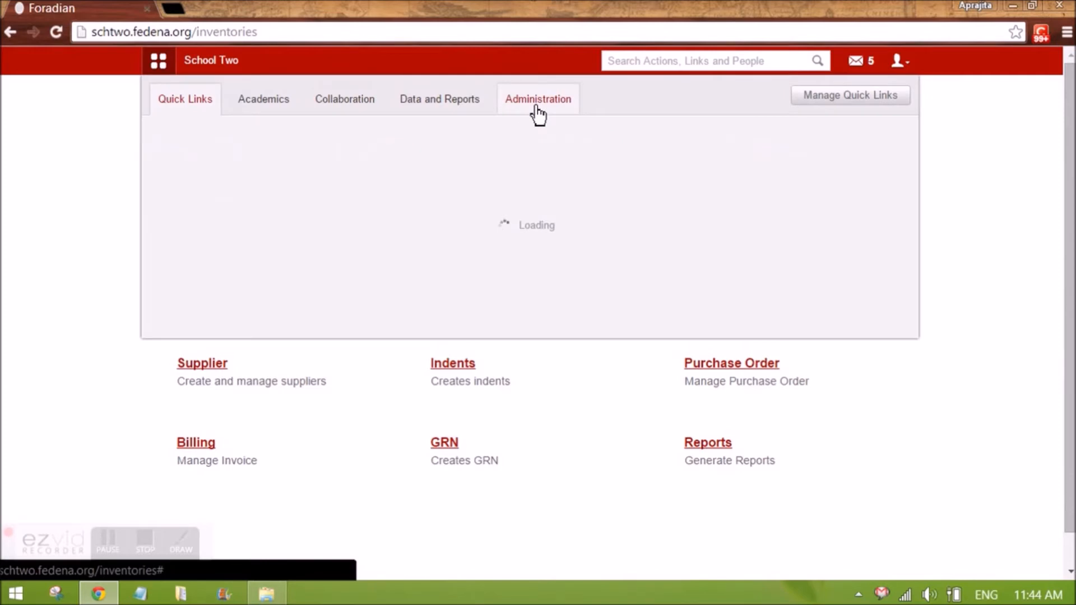
{"action": "left_click", "coordinate": [546, 196]}
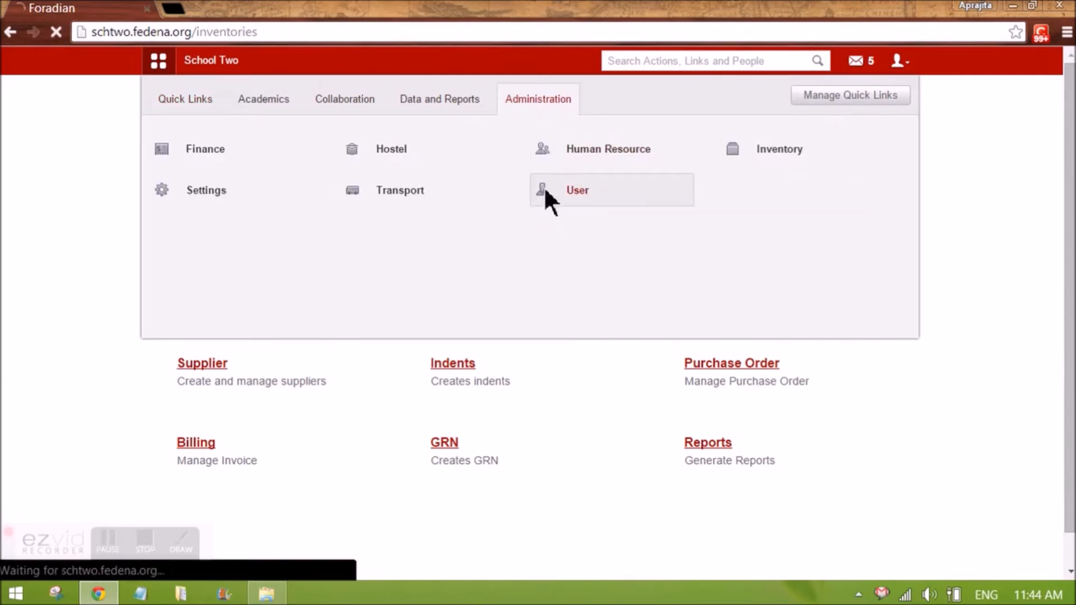
{"action": "left_click", "coordinate": [479, 216]}
{"action": "type", "text": "cacy"}
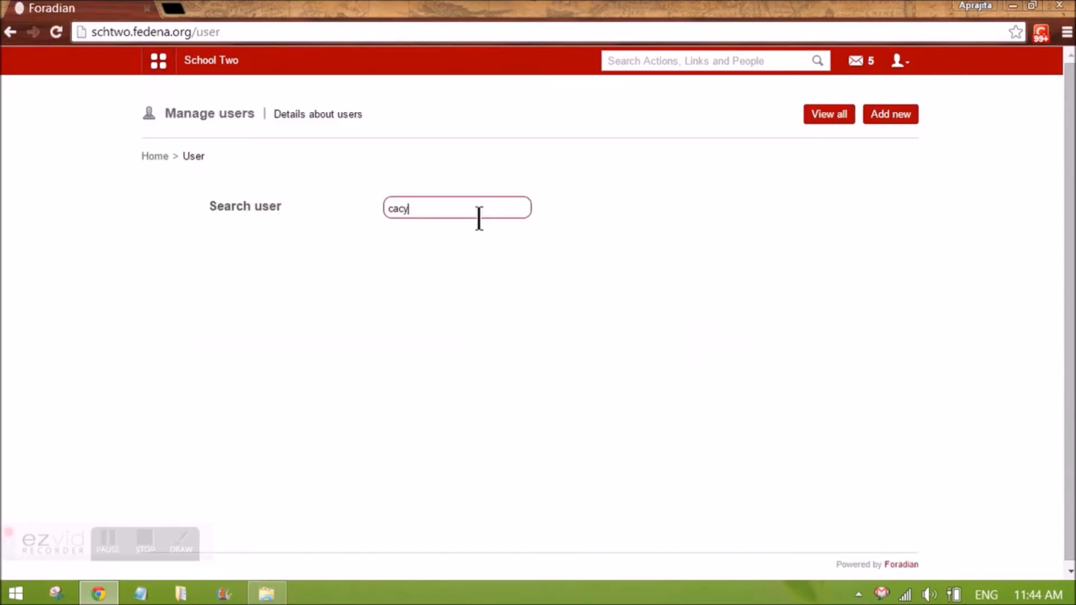
{"action": "left_click", "coordinate": [307, 305]}
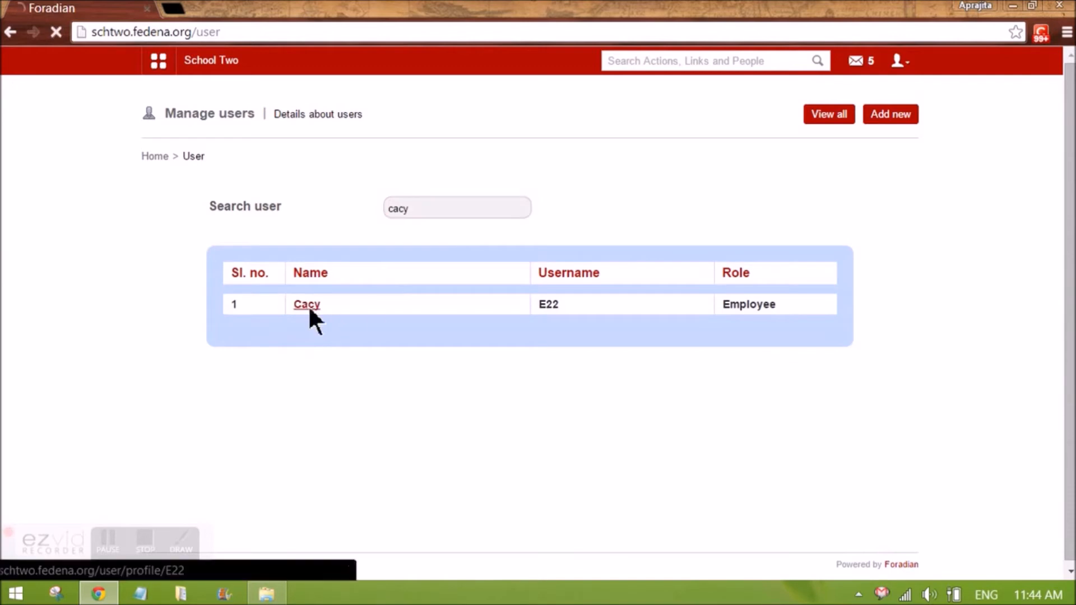
{"action": "left_click", "coordinate": [692, 371]}
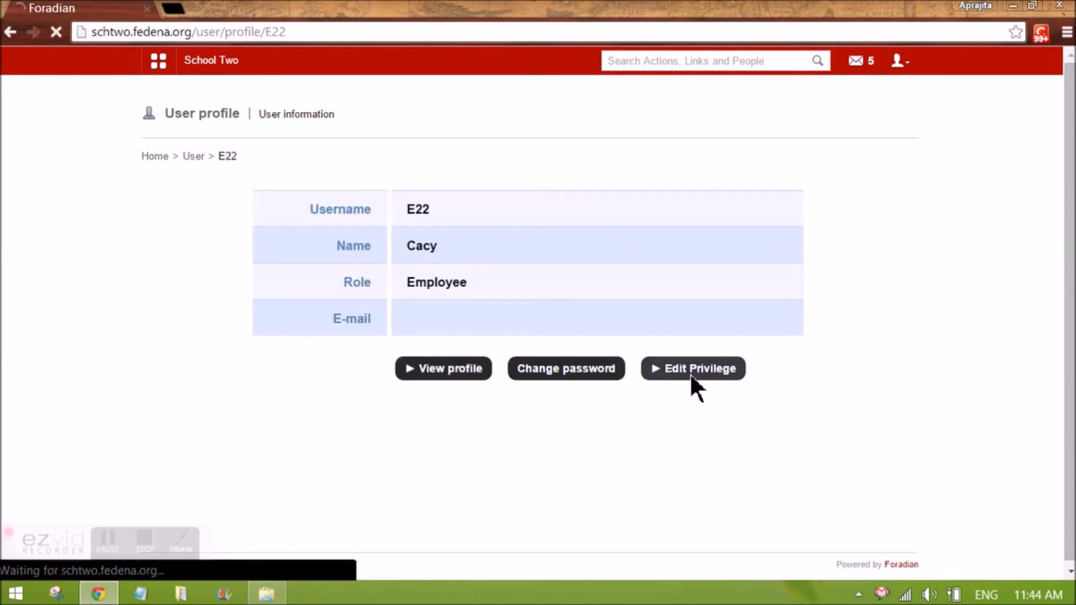
{"action": "scroll", "coordinate": [277, 468], "scroll_direction": "down", "scroll_amount": 5}
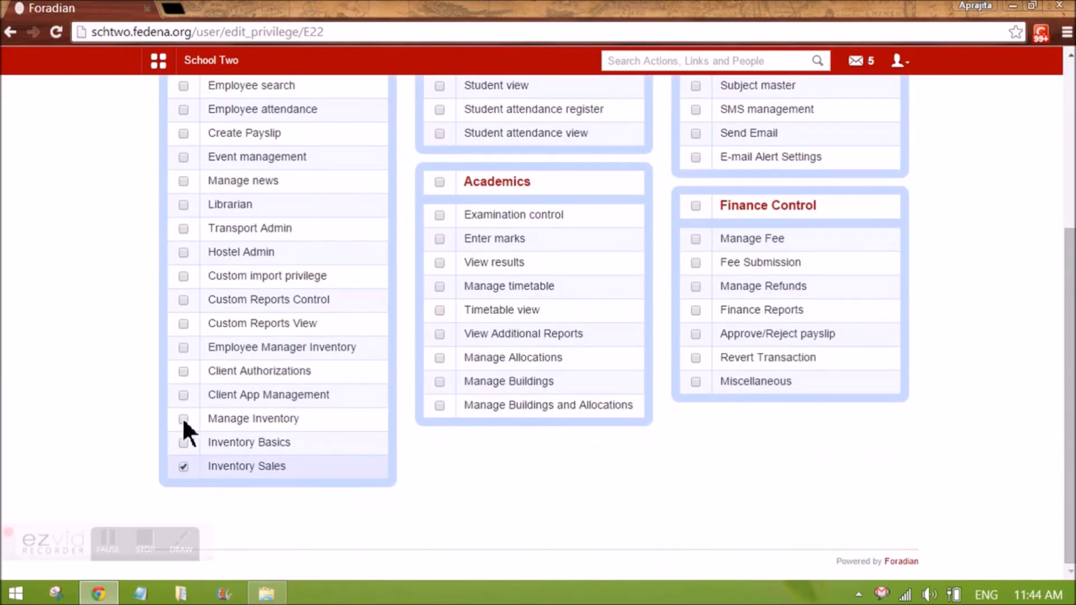
{"action": "left_click", "coordinate": [183, 442]}
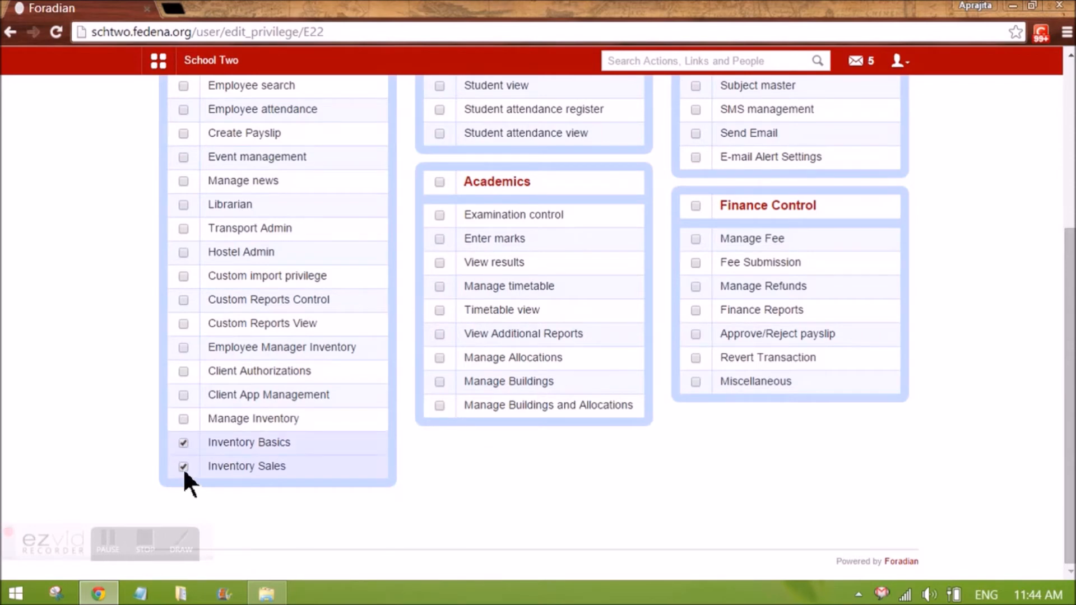
{"action": "left_click", "coordinate": [183, 467]}
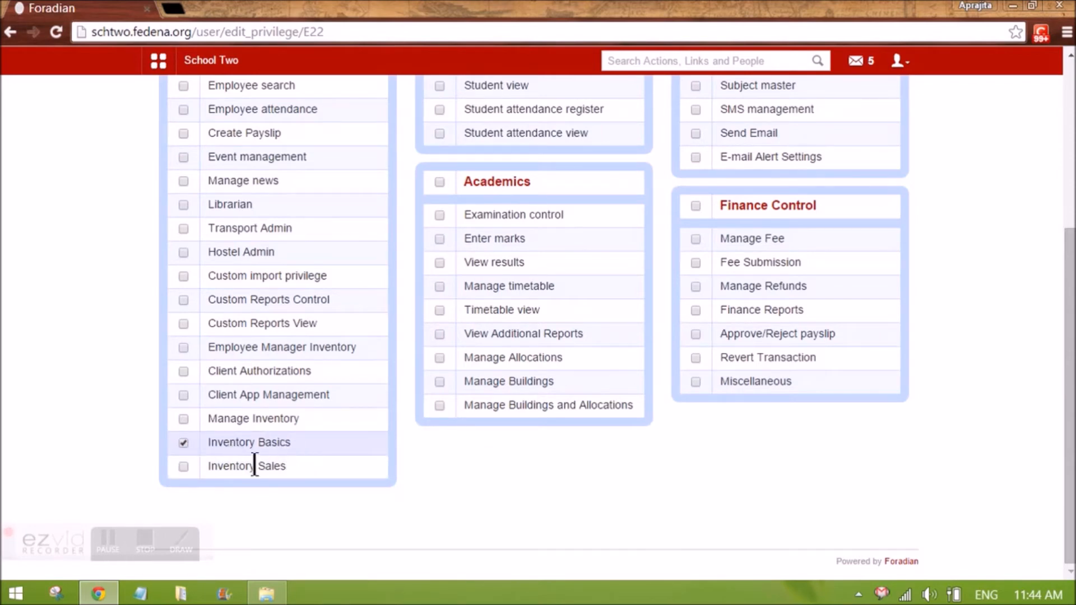
{"action": "scroll", "coordinate": [656, 322], "scroll_direction": "up", "scroll_amount": 5}
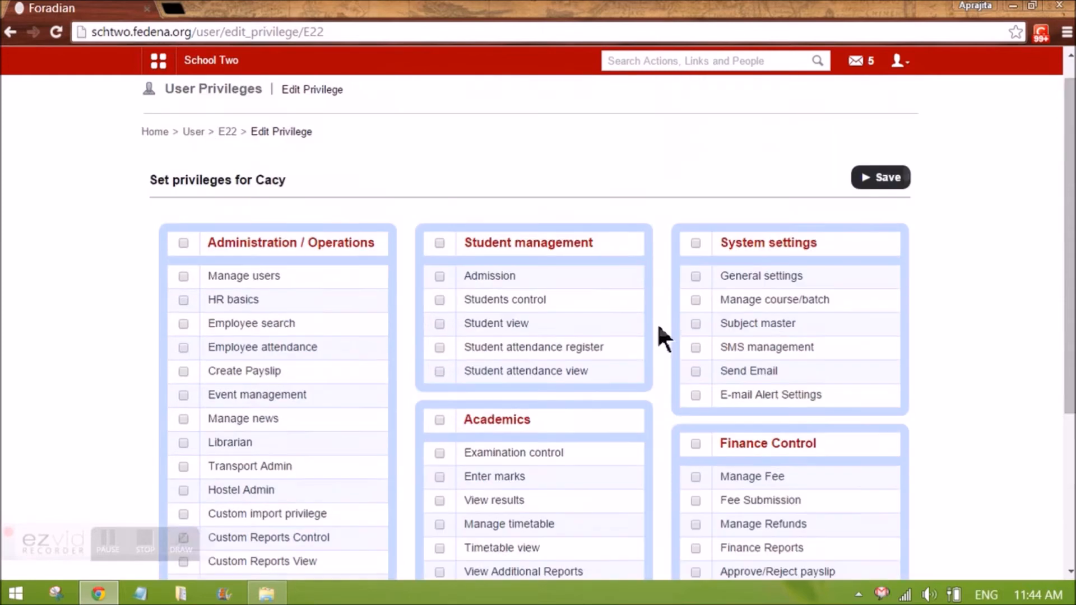
{"action": "left_click", "coordinate": [881, 199]}
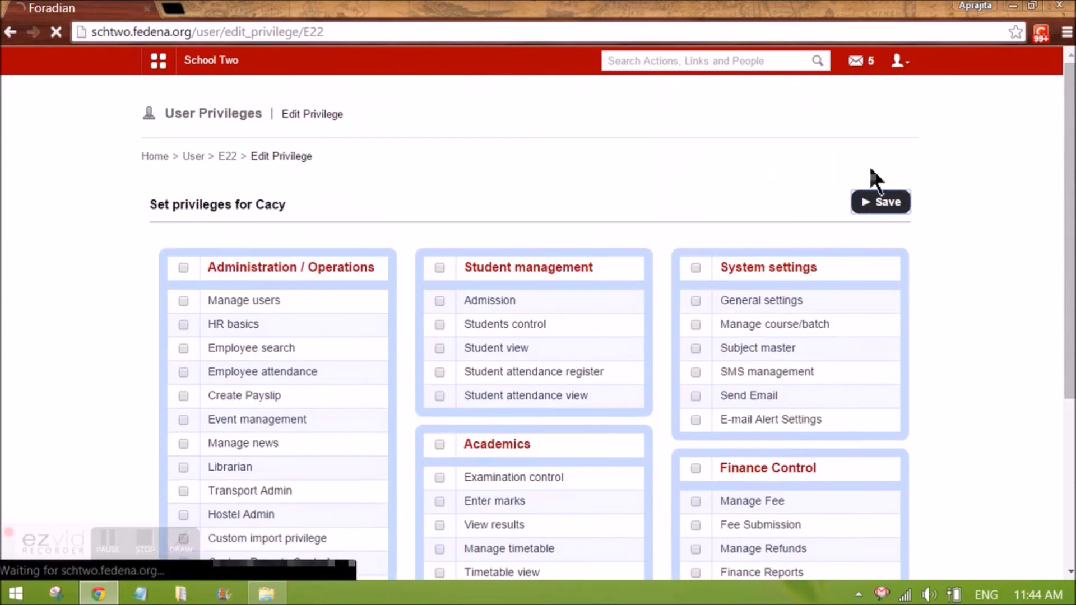
Log out of the admin account and sign in as the employee user with their password
{"action": "left_click", "coordinate": [895, 62]}
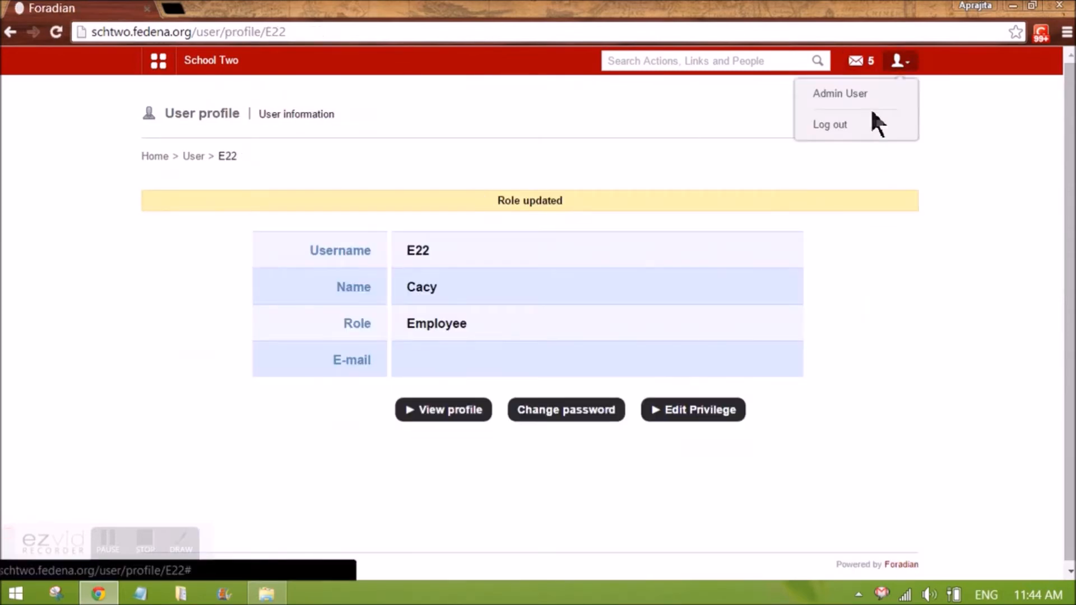
{"action": "left_click", "coordinate": [863, 127]}
{"action": "double_click", "coordinate": [540, 234]}
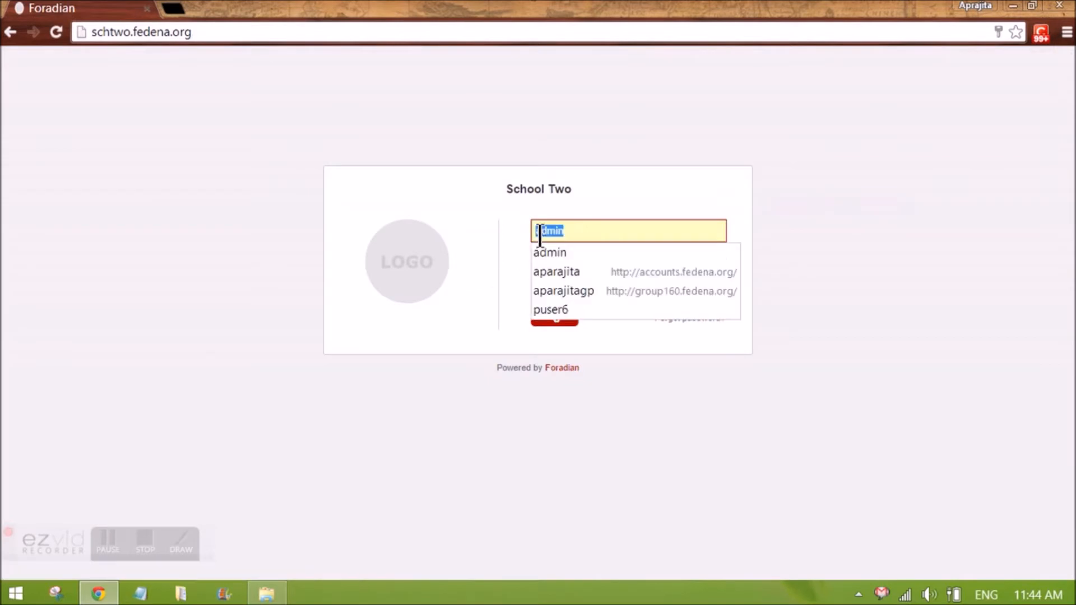
{"action": "type", "text": "E22"}
{"action": "key", "text": "Tab"}
{"action": "type", "text": "******"}
{"action": "key", "text": "Return"}
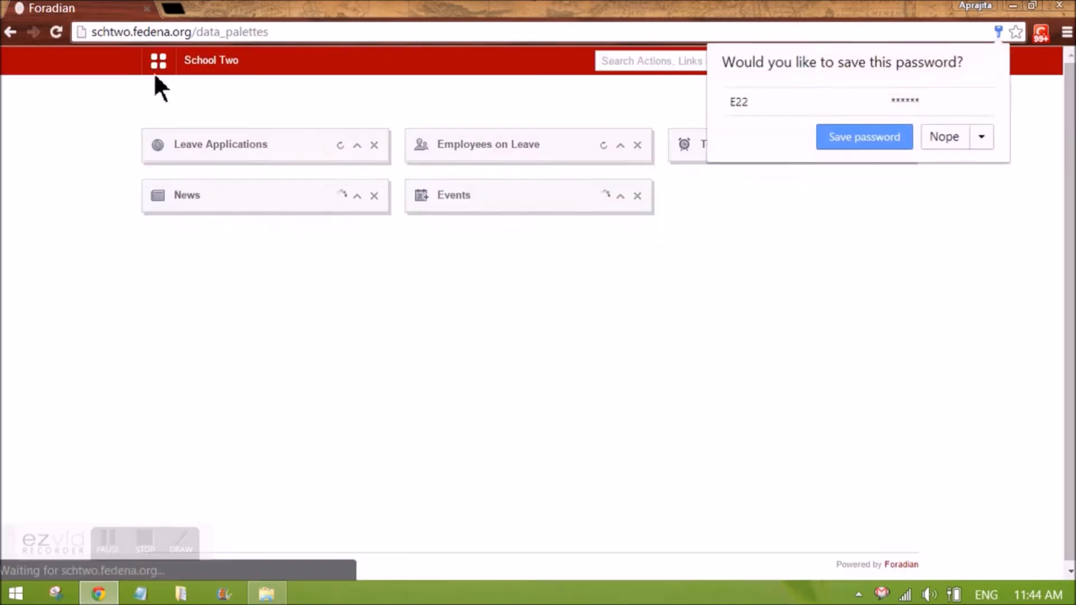
Open the Inventory Indents page from the Administration menu
{"action": "left_click", "coordinate": [155, 70]}
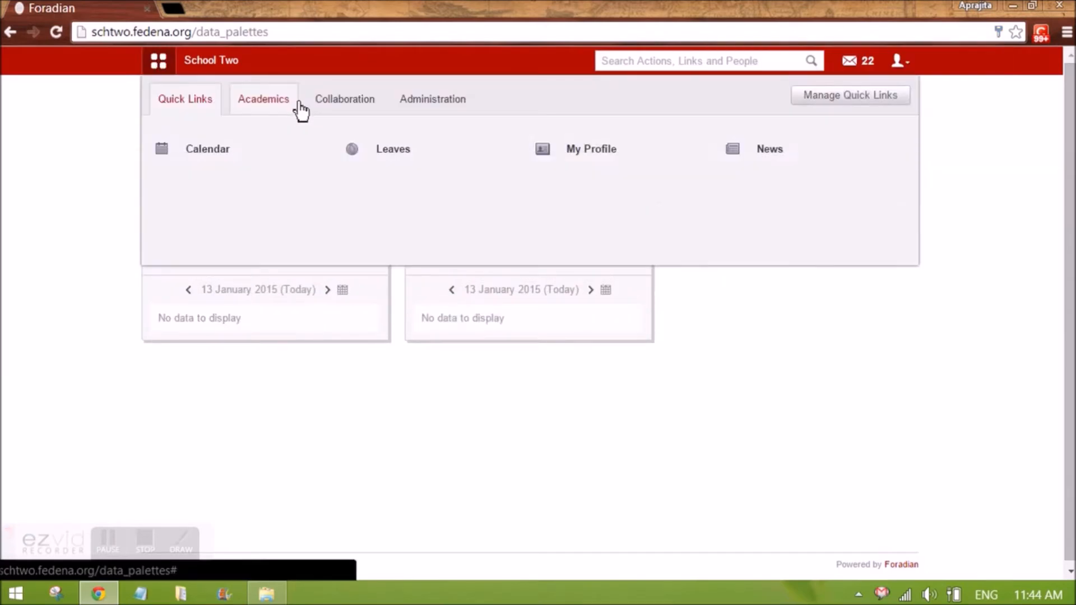
{"action": "left_click", "coordinate": [283, 110]}
{"action": "left_click", "coordinate": [434, 106]}
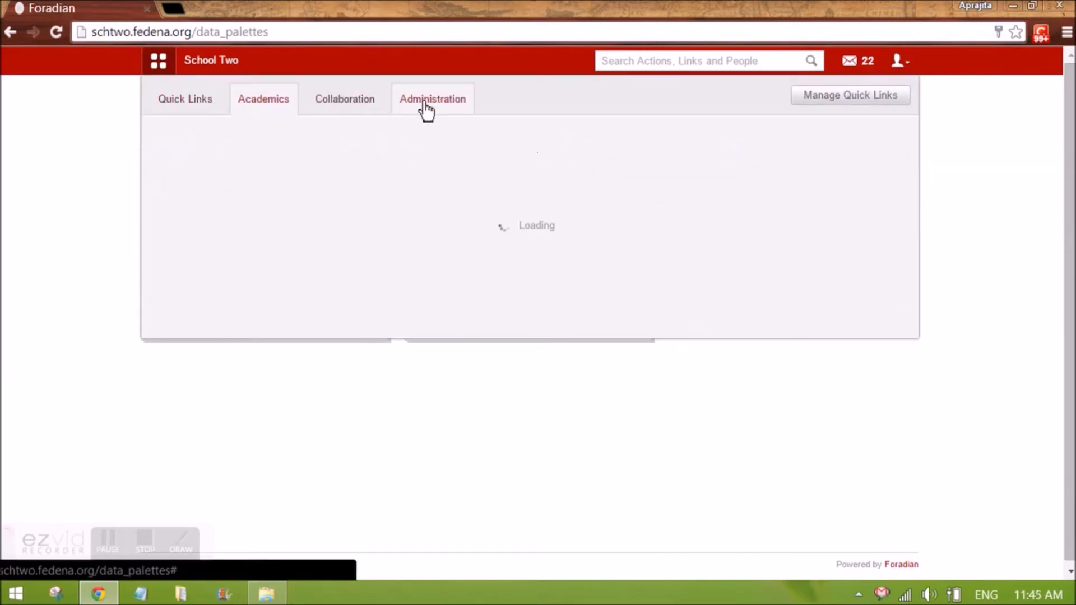
{"action": "mouse_move", "coordinate": [205, 161]}
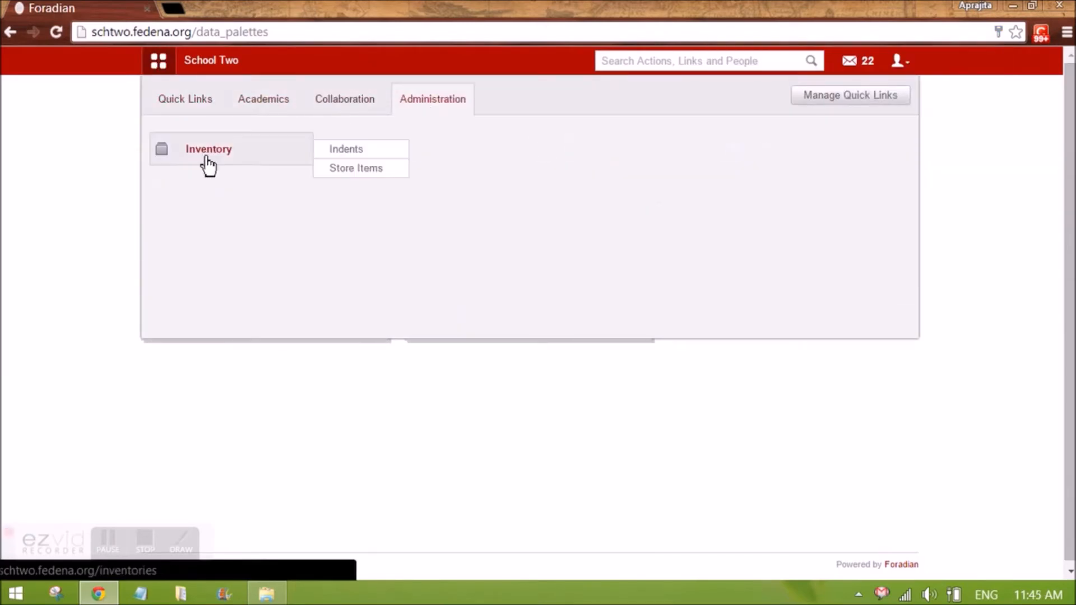
{"action": "left_click", "coordinate": [378, 151]}
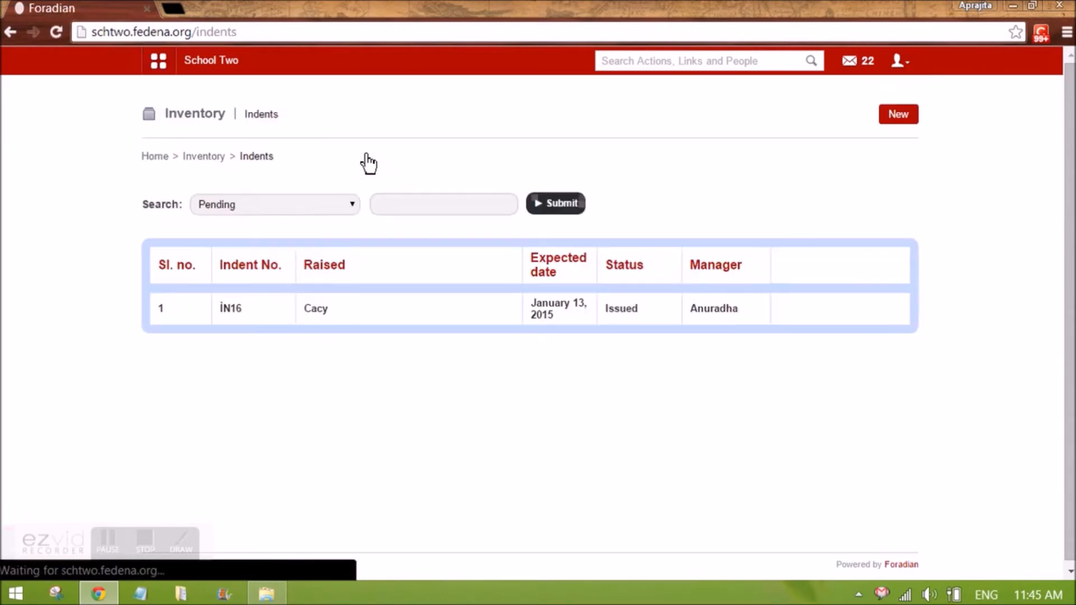
Open the store items list, filter it by Classroom Inventory to review its items, and return to Inventory home
{"action": "left_click", "coordinate": [209, 208]}
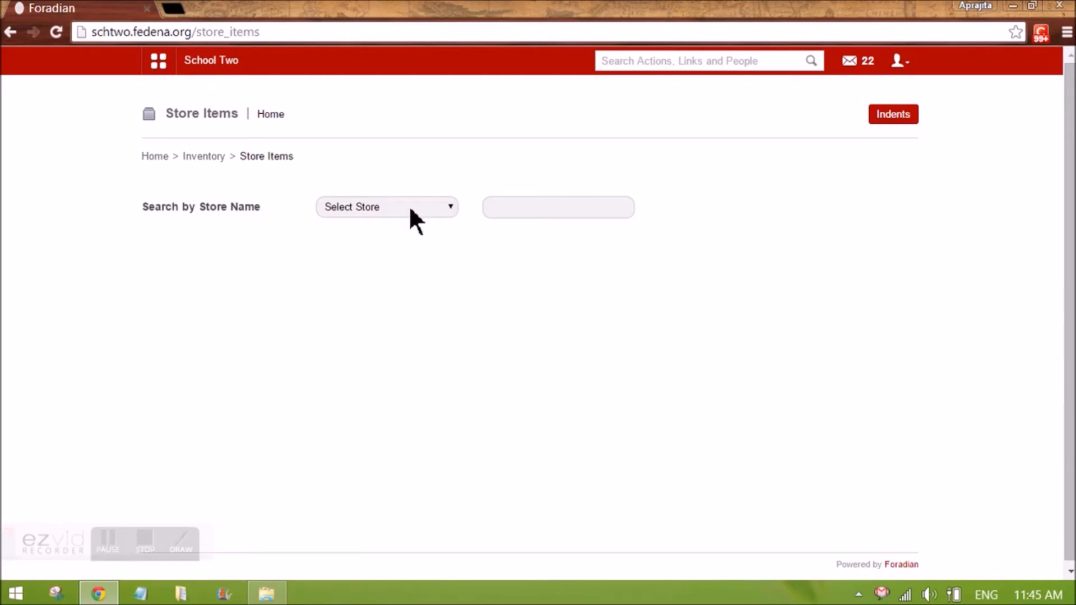
{"action": "left_click", "coordinate": [410, 211]}
{"action": "left_click", "coordinate": [397, 246]}
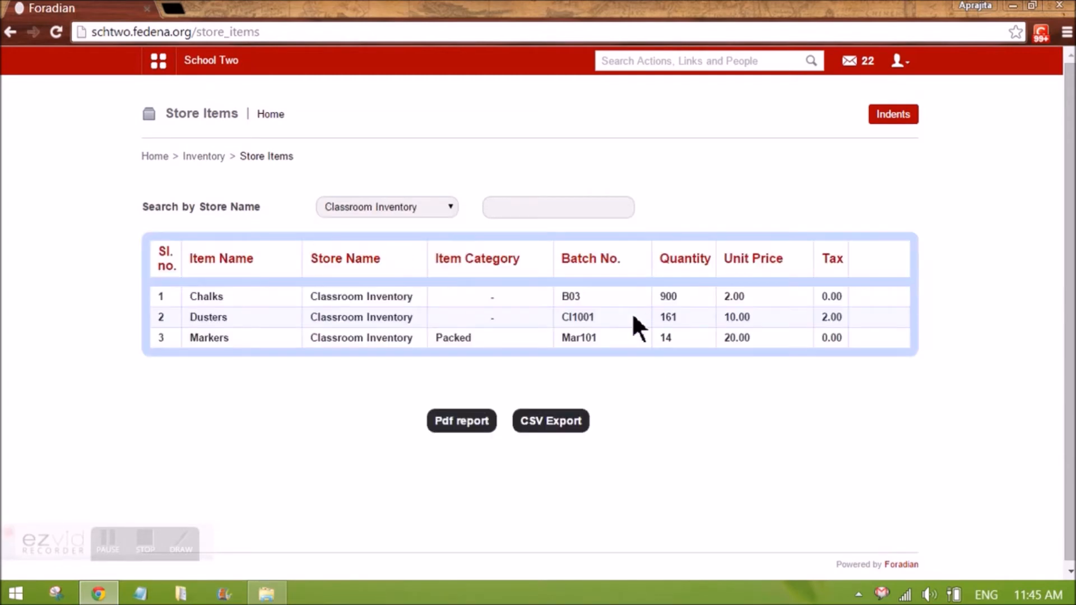
{"action": "left_click_drag", "start_coordinate": [192, 296], "coordinate": [236, 297]}
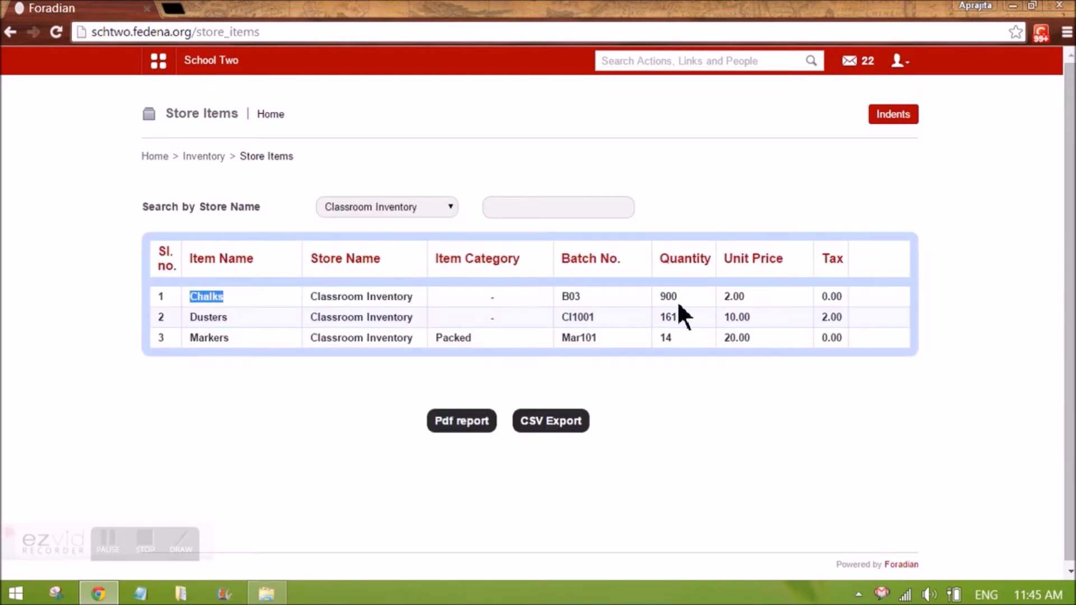
{"action": "left_click_drag", "start_coordinate": [671, 297], "coordinate": [650, 297]}
{"action": "left_click", "coordinate": [709, 312]}
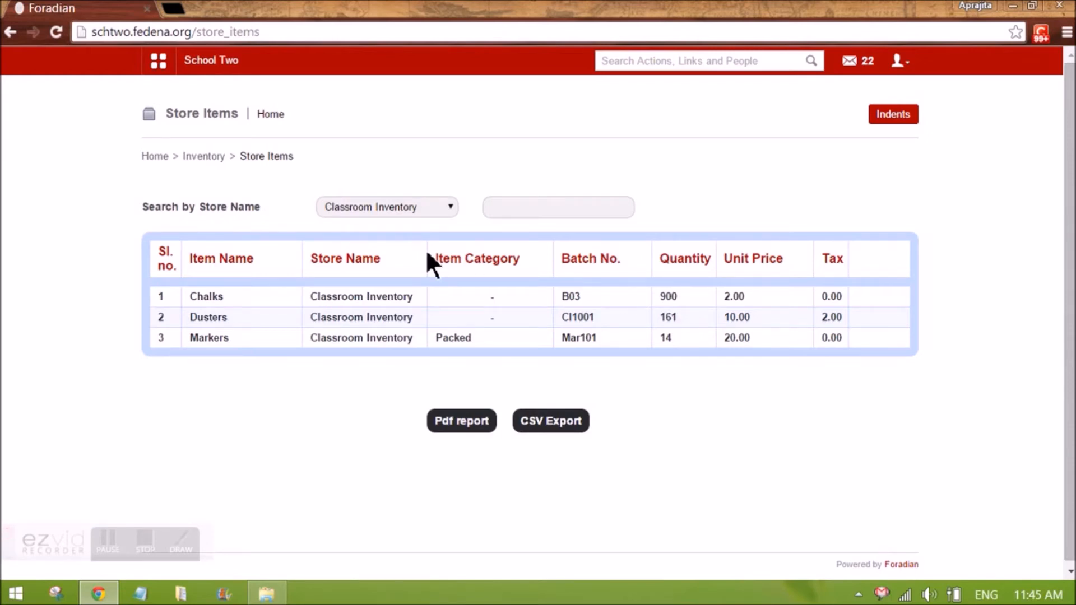
{"action": "left_click", "coordinate": [205, 154]}
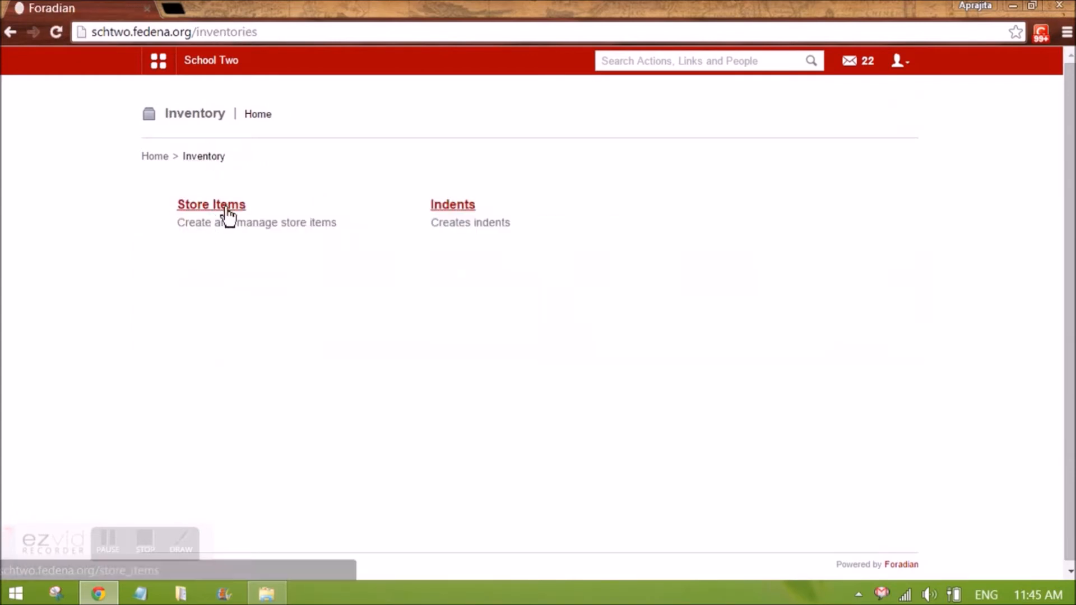
Start a new indent and set its store to Classroom Inventory
{"action": "left_click", "coordinate": [453, 213]}
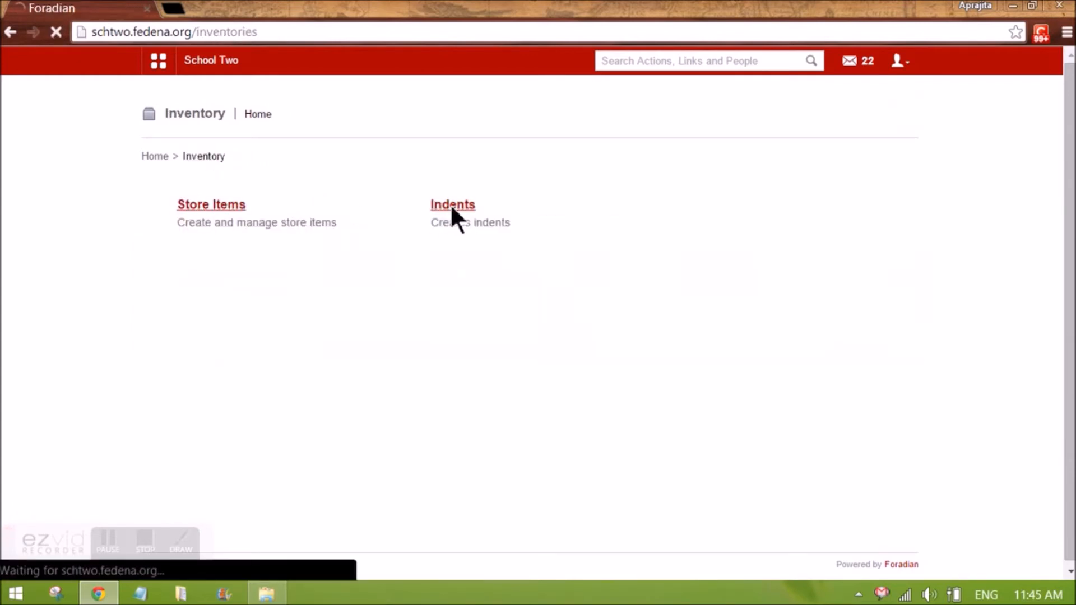
{"action": "left_click", "coordinate": [900, 116]}
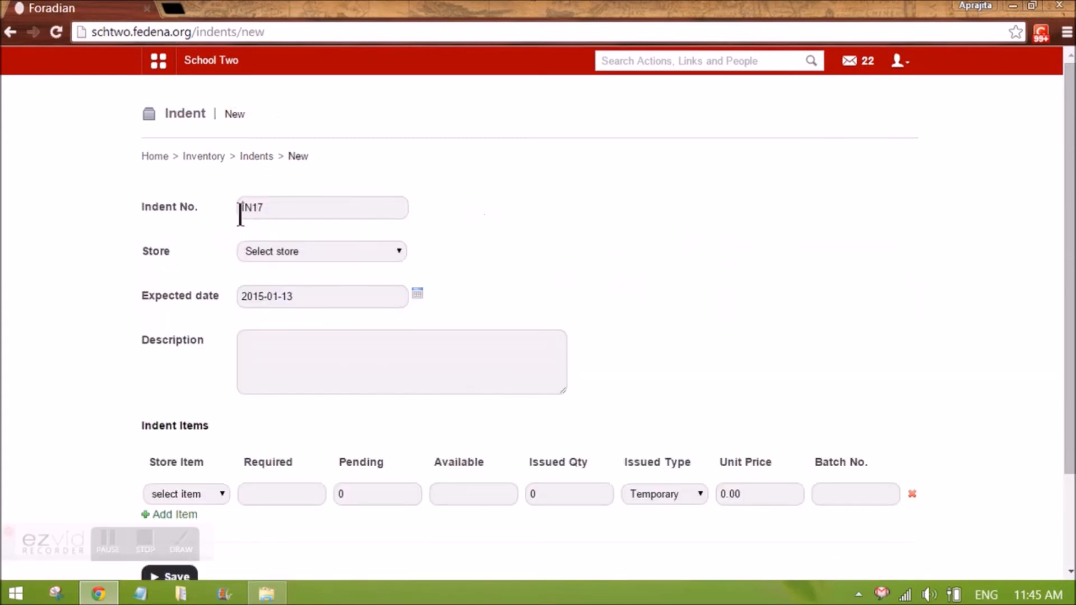
{"action": "left_click_drag", "start_coordinate": [264, 209], "coordinate": [251, 211]}
{"action": "left_click", "coordinate": [434, 263]}
{"action": "left_click", "coordinate": [321, 256]}
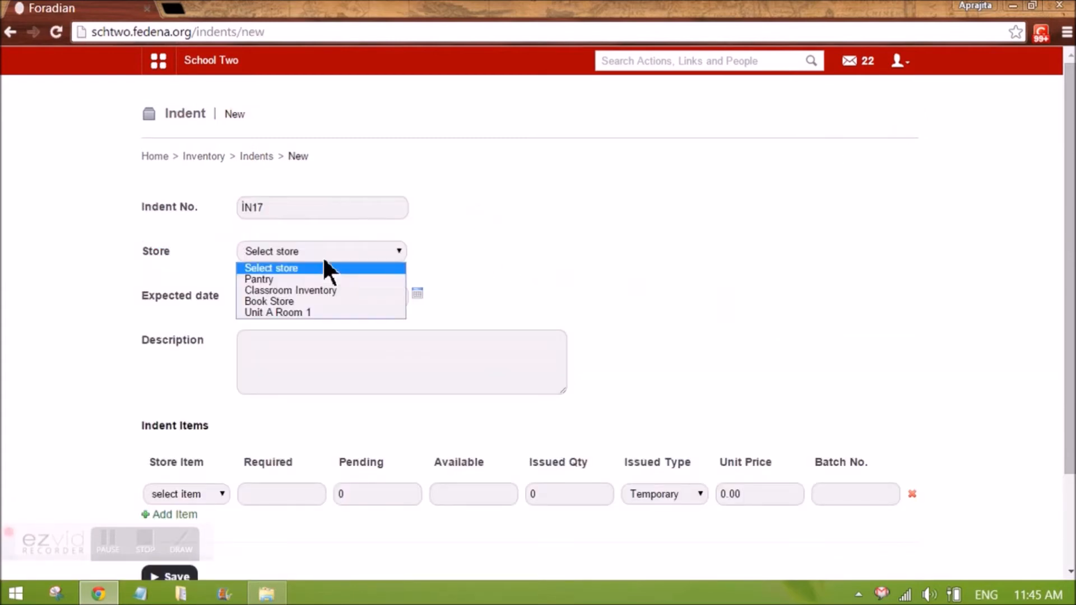
{"action": "left_click", "coordinate": [311, 289]}
Enter the indent description 'Required 100 chalks for class G1'
{"action": "left_click", "coordinate": [308, 349]}
{"action": "scroll", "coordinate": [306, 353], "scroll_direction": "down", "scroll_amount": 1}
{"action": "type", "text": "Req"}
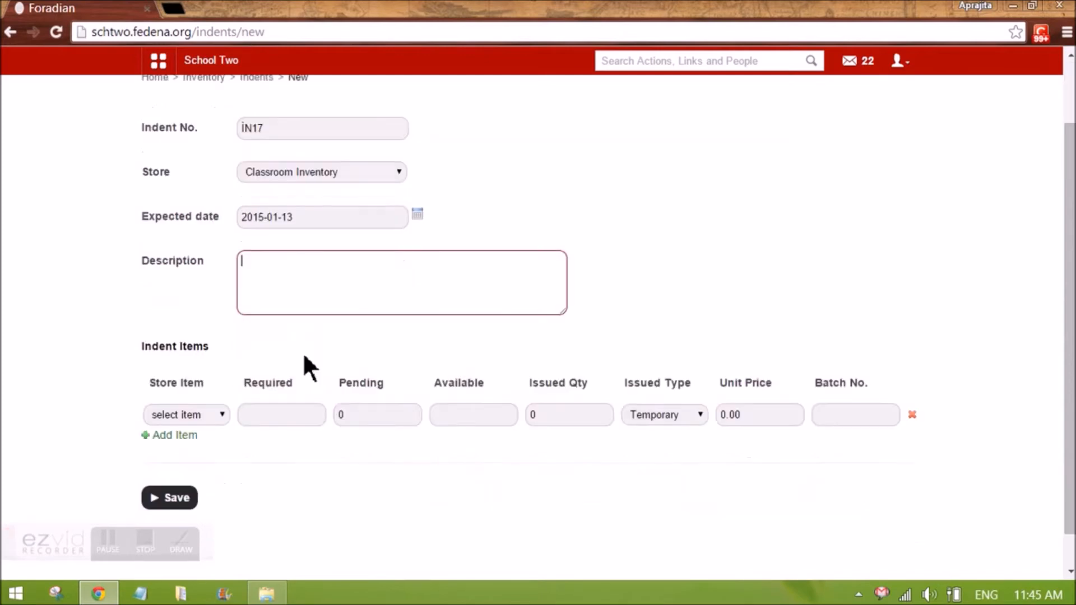
{"action": "key", "text": "BackSpace"}
{"action": "type", "text": "quired 100 chalks f"}
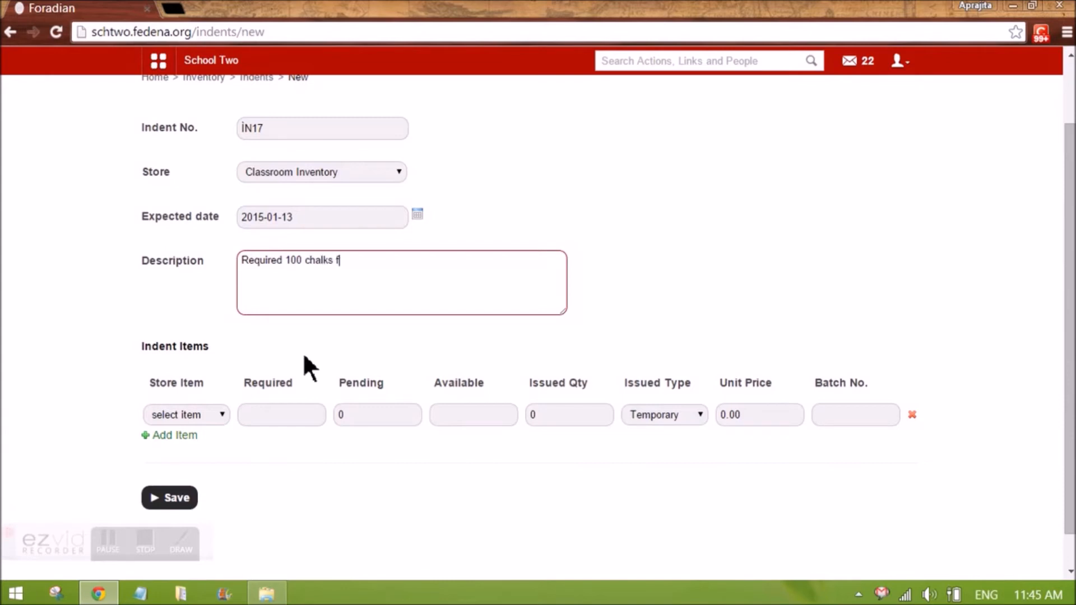
{"action": "type", "text": "or class G1"}
Add Chalks as the indent item with 100 required, keeping the Temporary issue type, and save the indent
{"action": "scroll", "coordinate": [242, 357], "scroll_direction": "down", "scroll_amount": 1}
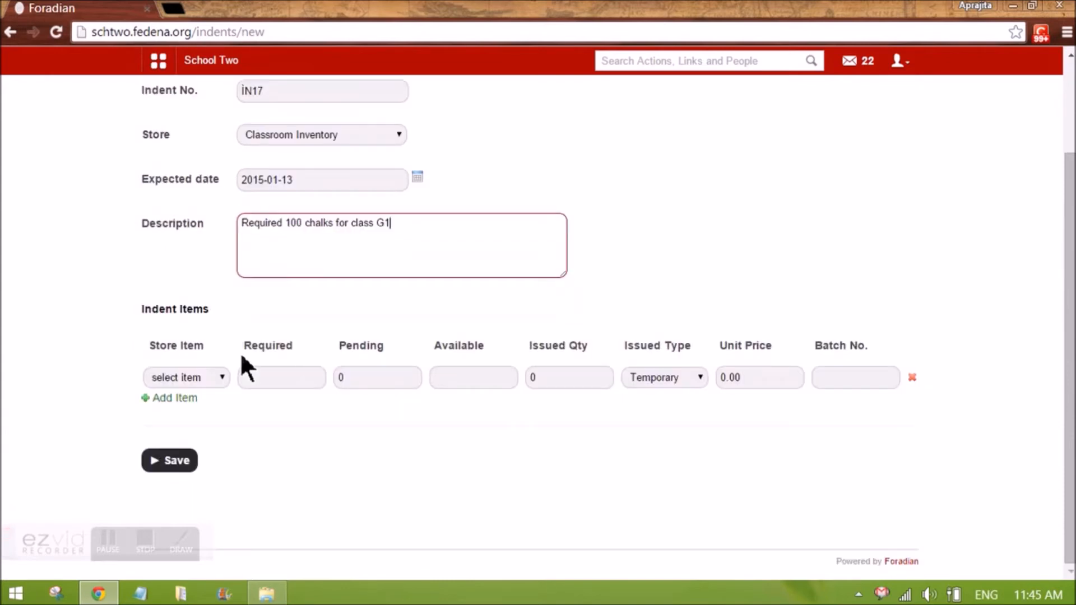
{"action": "left_click", "coordinate": [224, 380]}
{"action": "left_click", "coordinate": [206, 406]}
{"action": "left_click", "coordinate": [264, 381]}
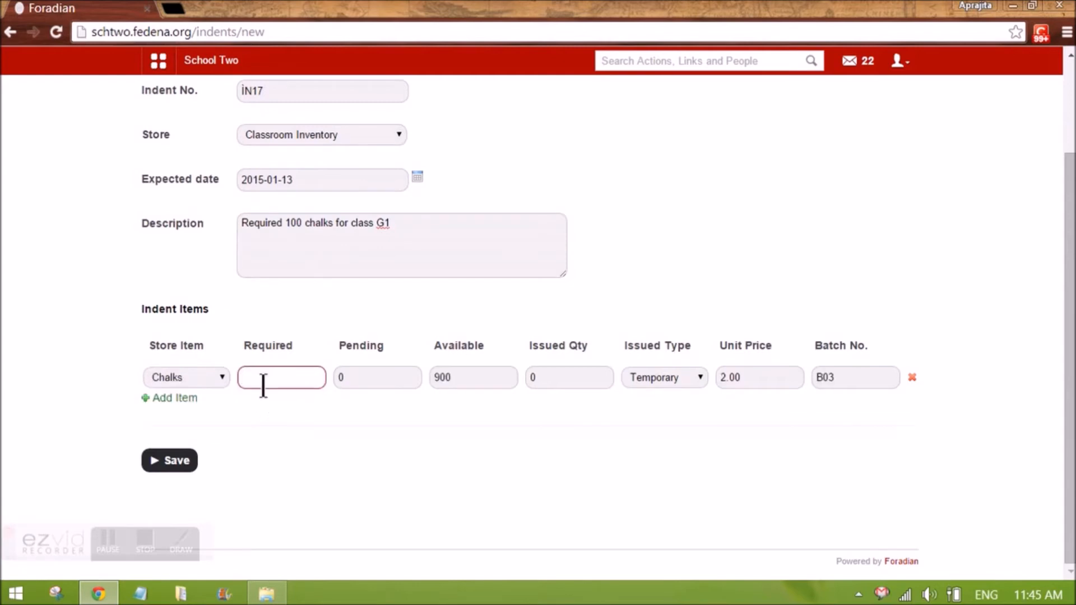
{"action": "left_click", "coordinate": [457, 374]}
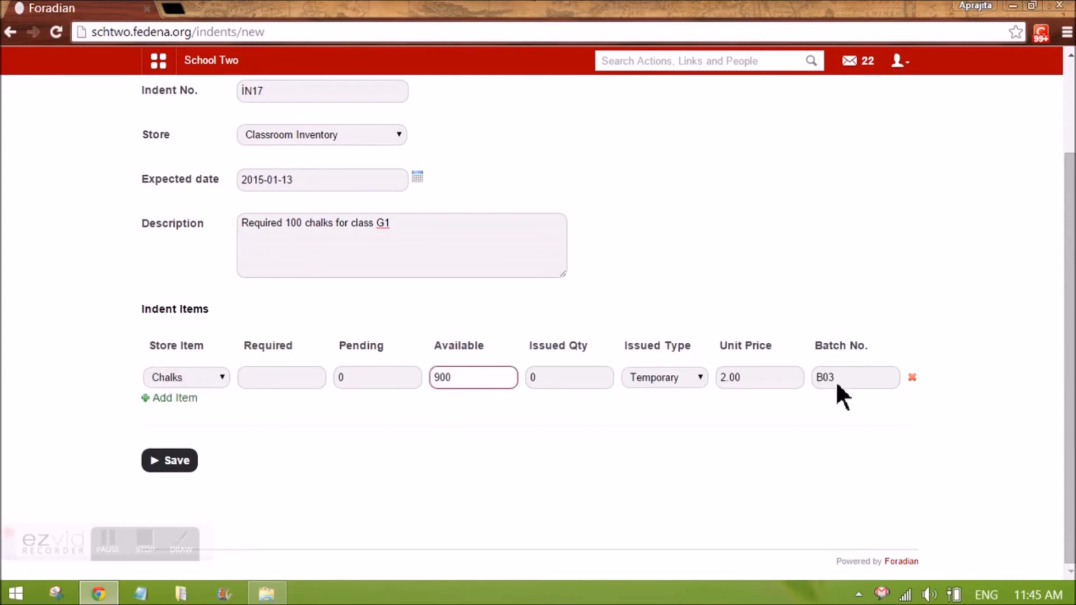
{"action": "left_click", "coordinate": [590, 378]}
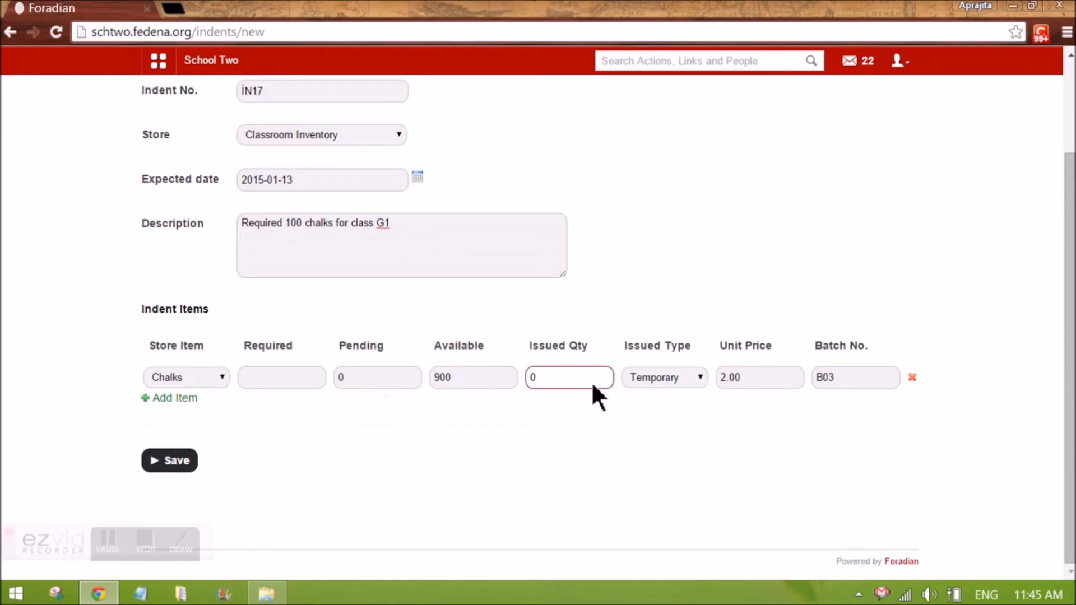
{"action": "left_click", "coordinate": [743, 378]}
{"action": "left_click", "coordinate": [858, 378]}
{"action": "left_click", "coordinate": [700, 378]}
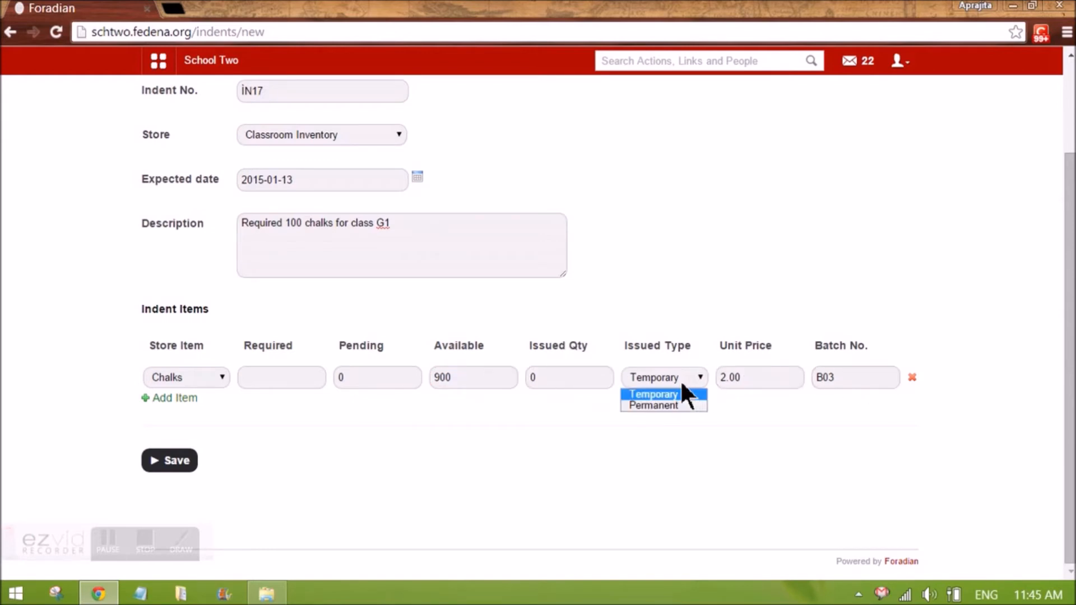
{"action": "left_click", "coordinate": [315, 383]}
{"action": "type", "text": "100"}
{"action": "left_click", "coordinate": [324, 463]}
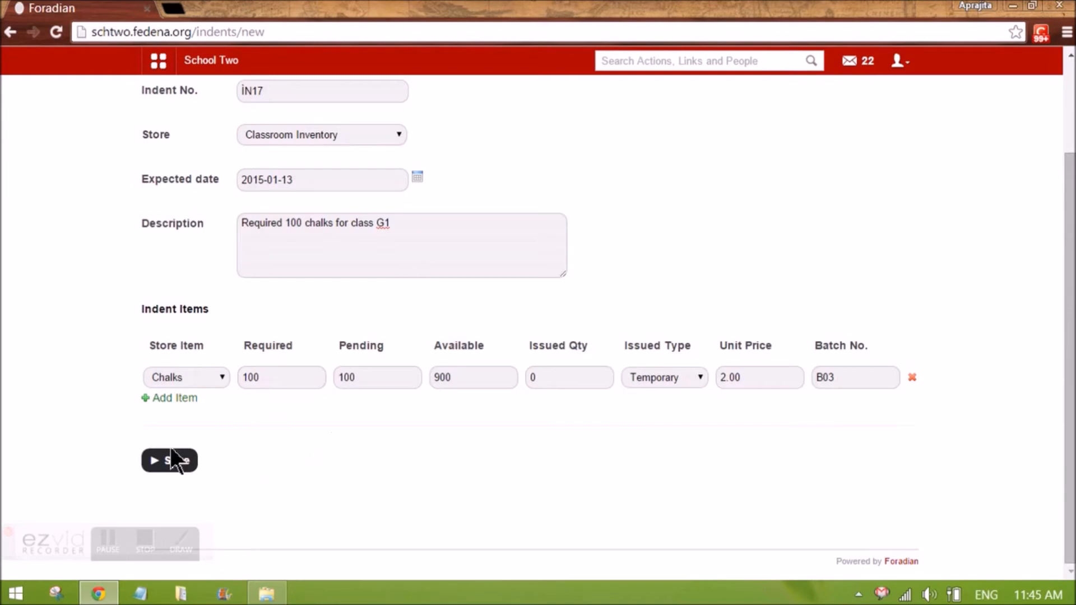
{"action": "left_click", "coordinate": [175, 467]}
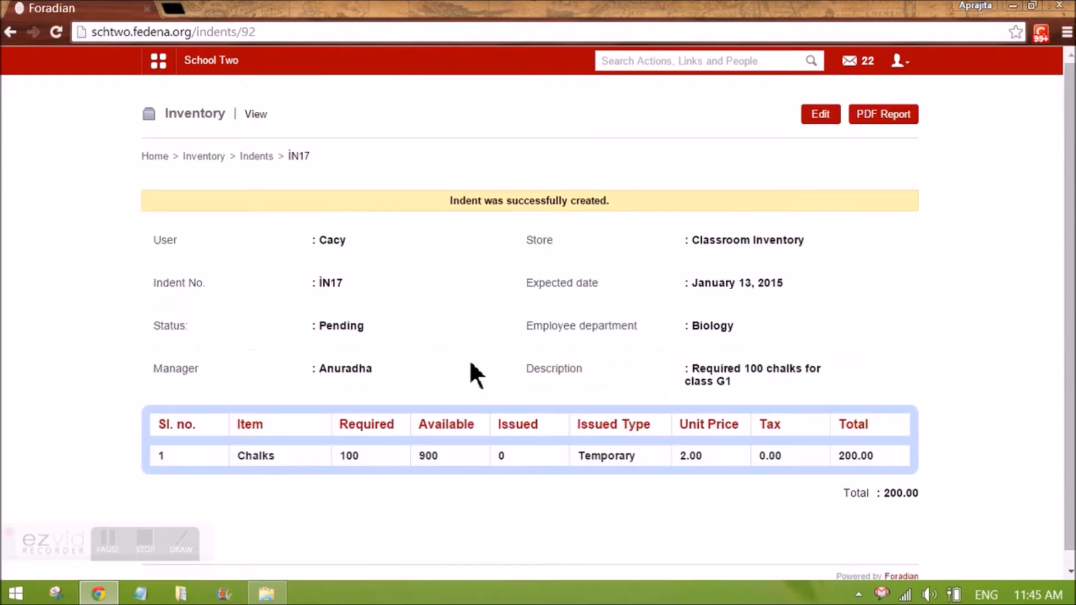
Examine the created indent's status, manager and description details
{"action": "left_click_drag", "start_coordinate": [450, 200], "coordinate": [619, 207]}
{"action": "left_click", "coordinate": [618, 203]}
{"action": "triple_click", "coordinate": [349, 375]}
{"action": "left_click", "coordinate": [445, 380]}
{"action": "left_click_drag", "start_coordinate": [320, 368], "coordinate": [376, 369]}
{"action": "left_click", "coordinate": [450, 364]}
Log out of the employee account
{"action": "left_click", "coordinate": [897, 67]}
{"action": "left_click", "coordinate": [855, 126]}
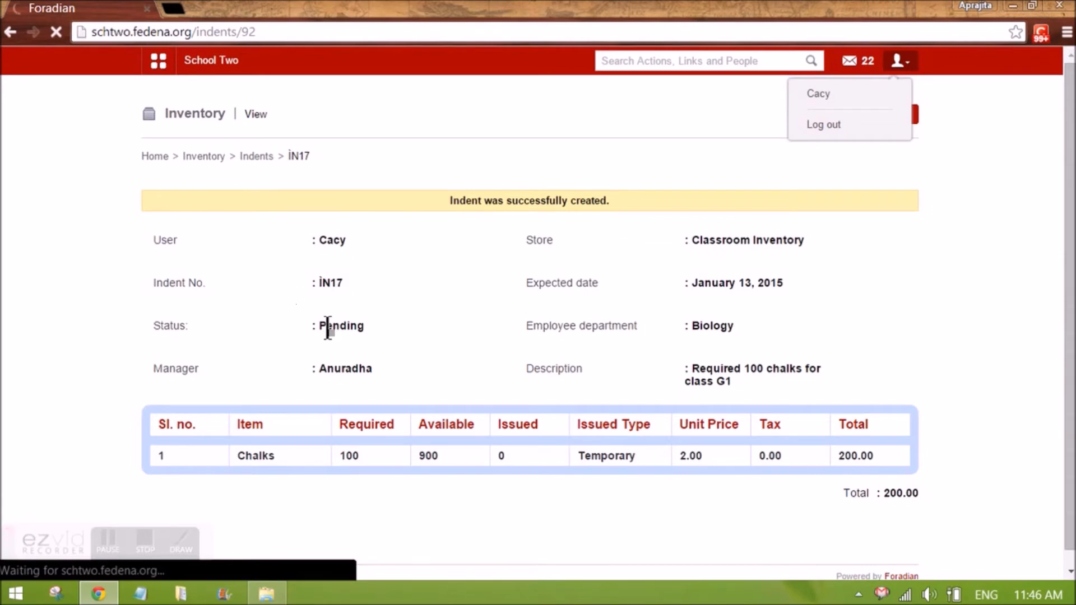
{"action": "left_click_drag", "start_coordinate": [318, 368], "coordinate": [377, 368]}
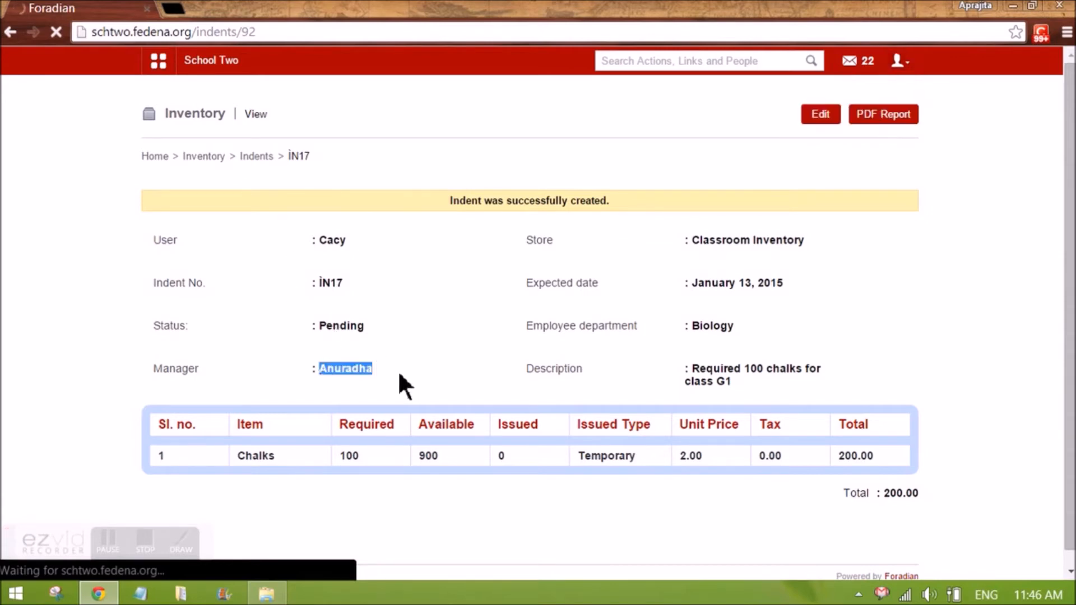
{"action": "left_click", "coordinate": [398, 370]}
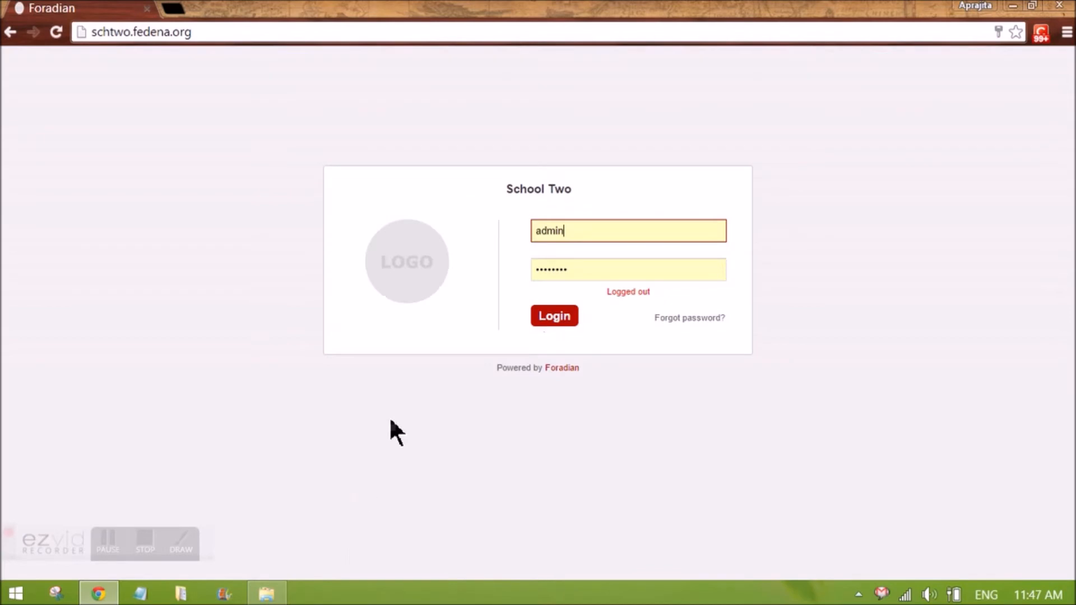
Sign in as the manager's user account with its password
{"action": "left_click", "coordinate": [536, 241]}
{"action": "double_click", "coordinate": [536, 241]}
{"action": "type", "text": "SPL"}
{"action": "key", "text": "Tab"}
{"action": "type", "text": "123456"}
{"action": "key", "text": "Return"}
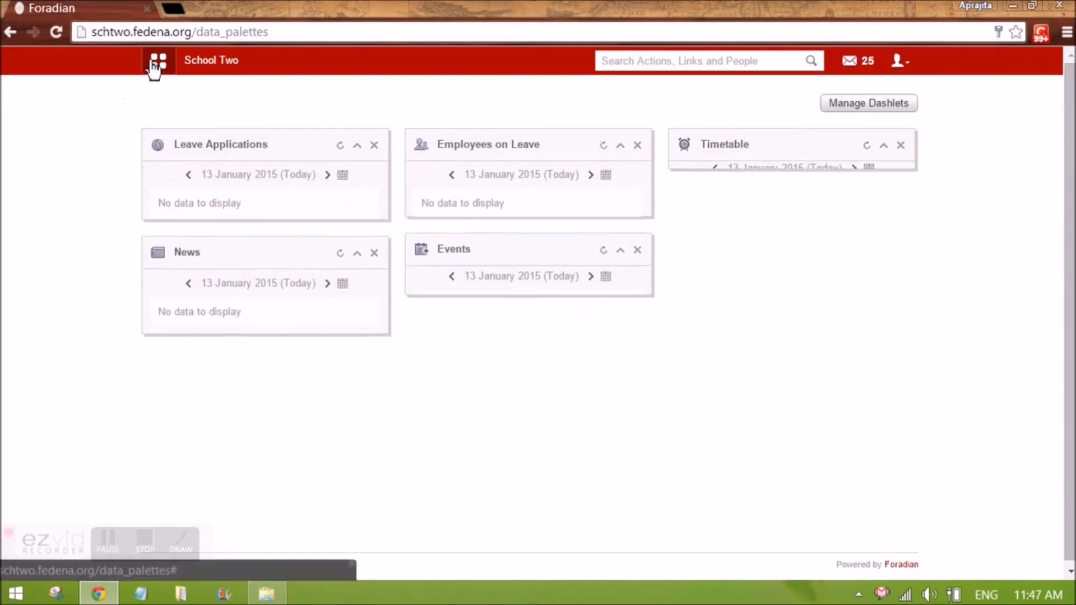
Accept the pending indent IN17 from Inventory Indents with status Issued and save it
{"action": "left_click", "coordinate": [158, 62]}
{"action": "left_click", "coordinate": [426, 98]}
{"action": "left_click", "coordinate": [210, 149]}
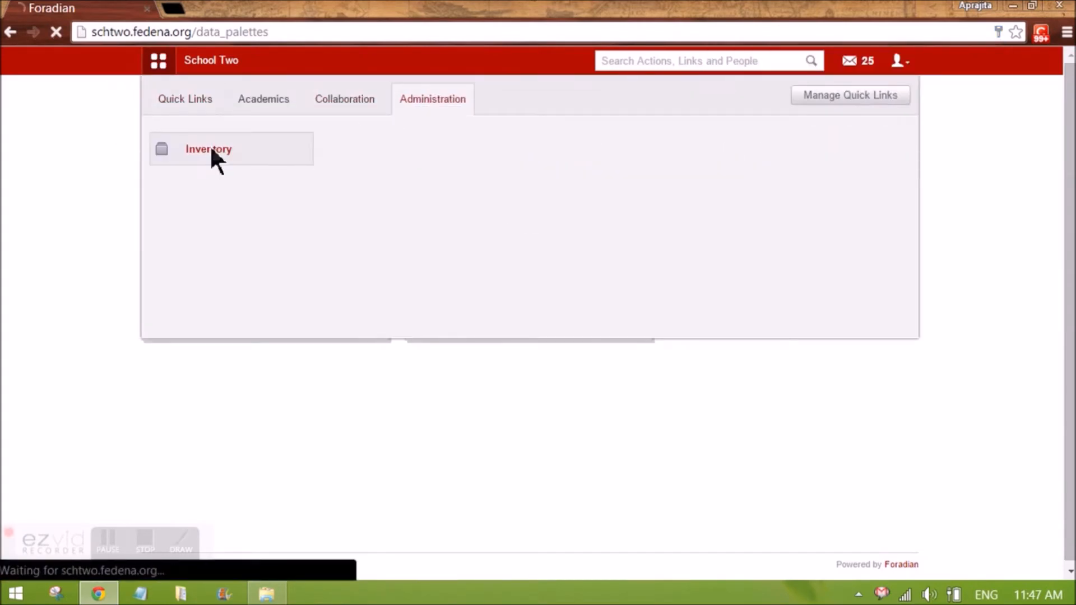
{"action": "left_click", "coordinate": [452, 205]}
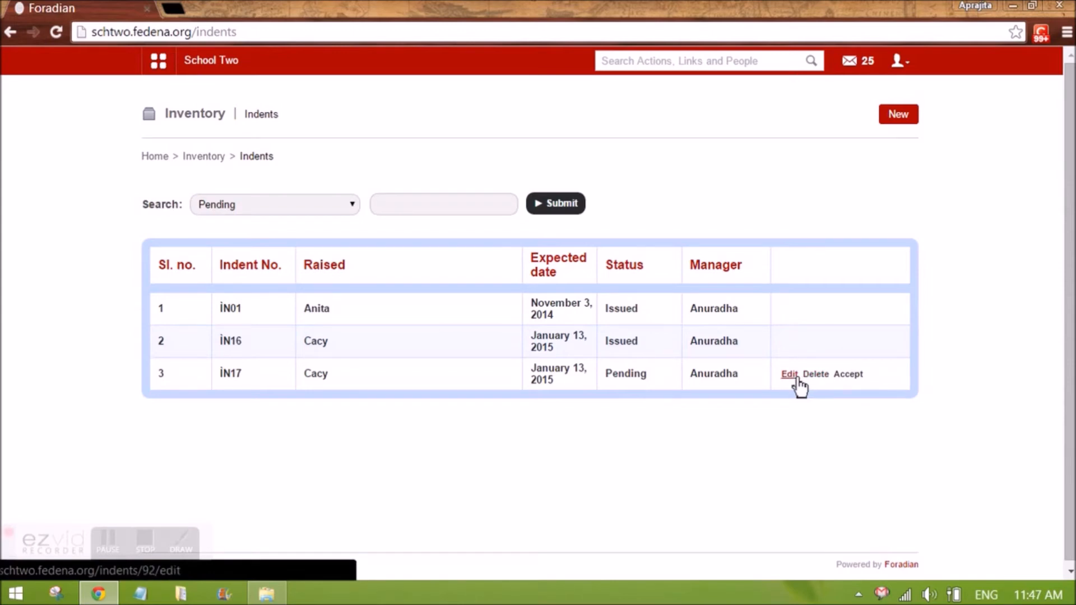
{"action": "left_click", "coordinate": [852, 375]}
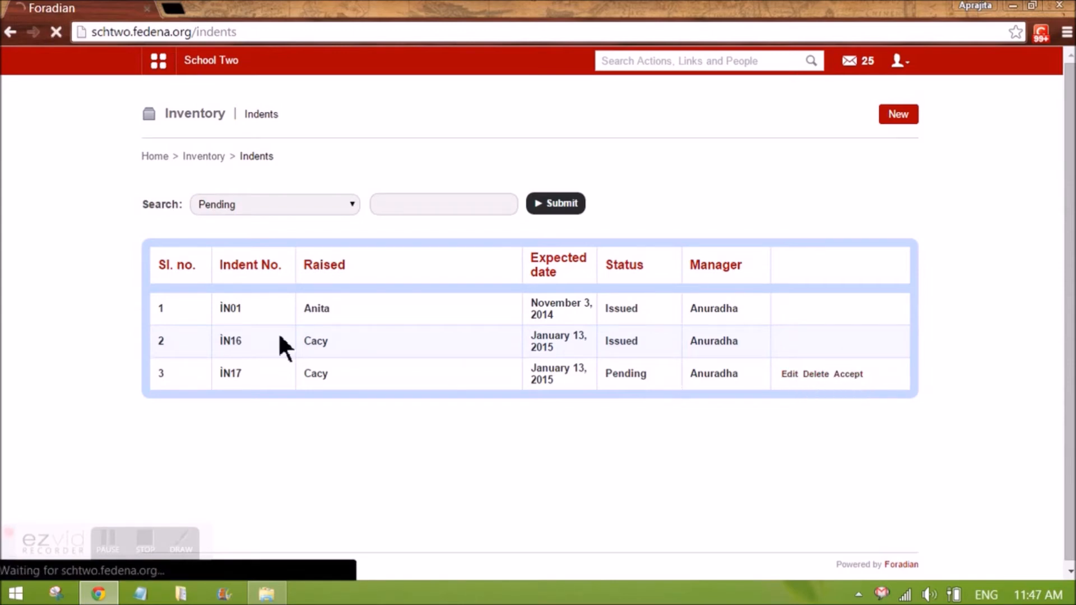
{"action": "left_click", "coordinate": [347, 212]}
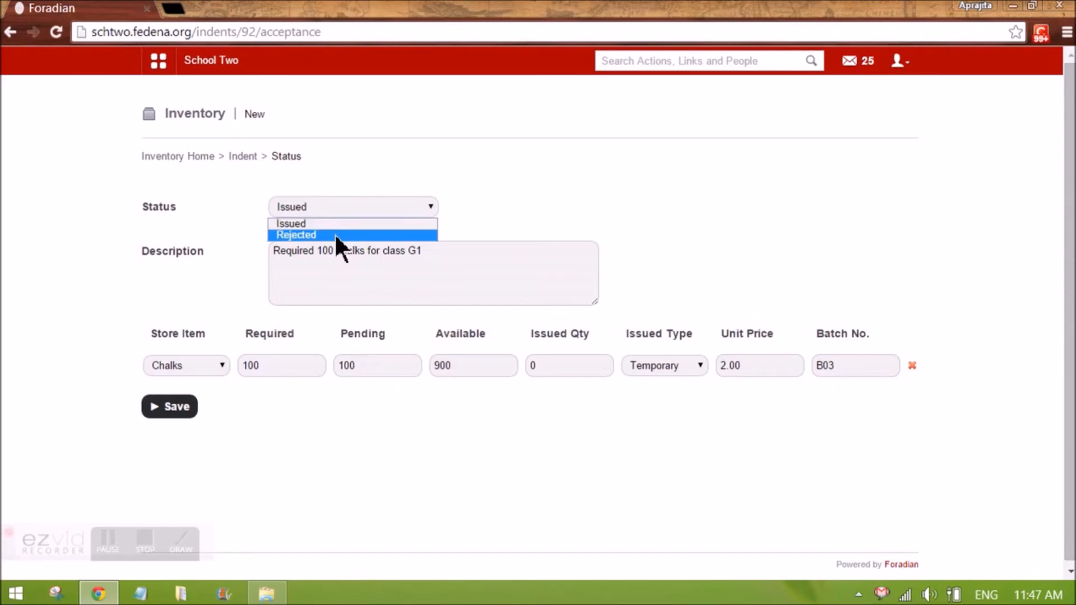
{"action": "left_click", "coordinate": [324, 224]}
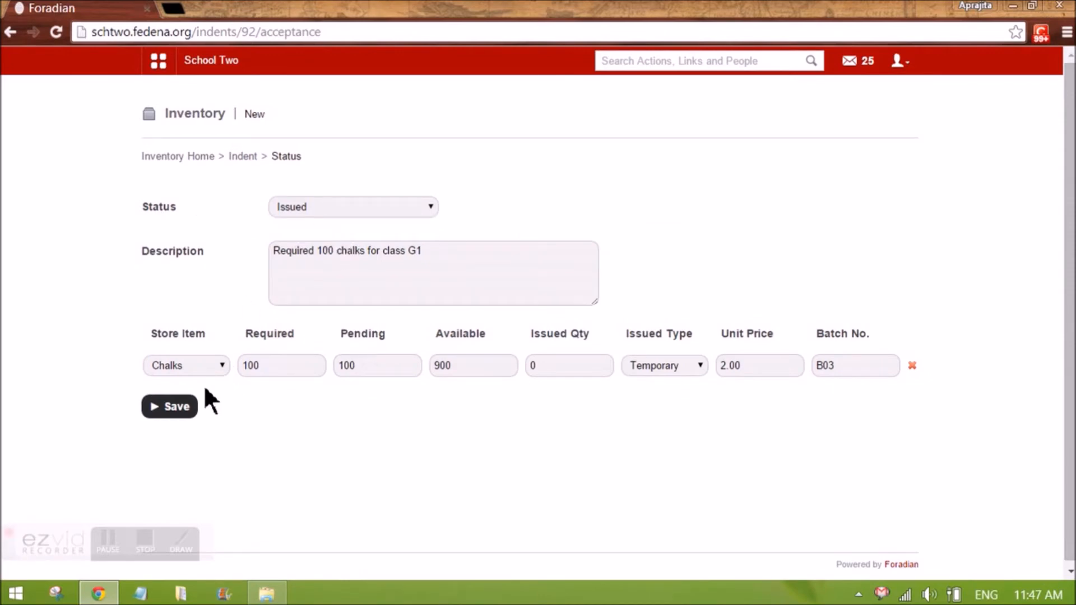
{"action": "left_click", "coordinate": [175, 405]}
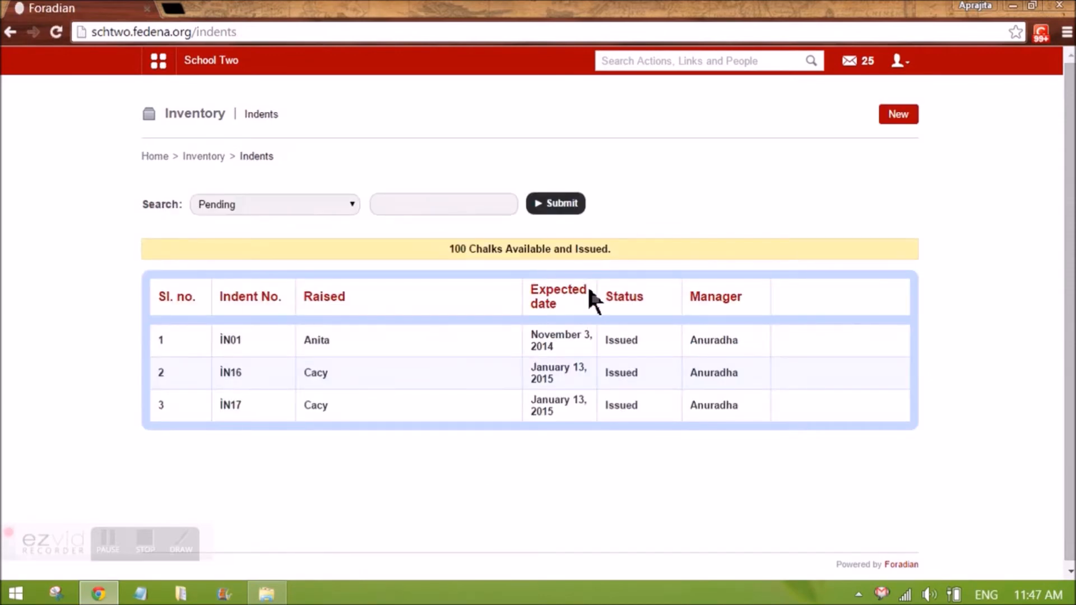
Check the chalk quantity among the Classroom Inventory store items
{"action": "left_click", "coordinate": [207, 157]}
{"action": "left_click", "coordinate": [218, 205]}
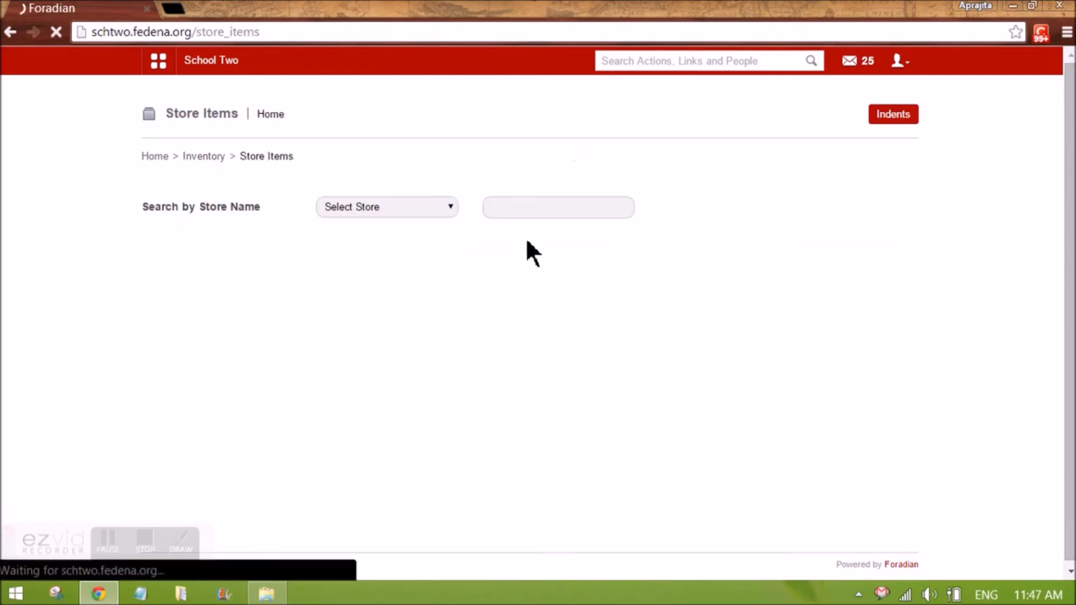
{"action": "left_click", "coordinate": [379, 207]}
{"action": "left_click", "coordinate": [368, 246]}
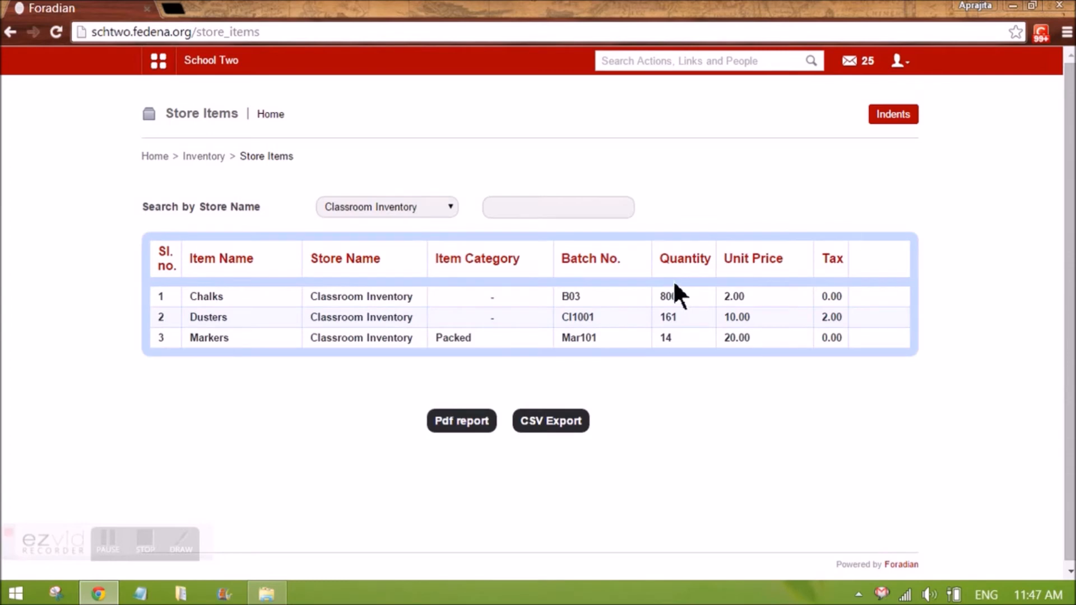
{"action": "left_click_drag", "start_coordinate": [679, 297], "coordinate": [646, 305]}
{"action": "left_click", "coordinate": [667, 301]}
Log out of the manager account and sign back in as admin
{"action": "left_click", "coordinate": [908, 67]}
{"action": "left_click", "coordinate": [856, 125]}
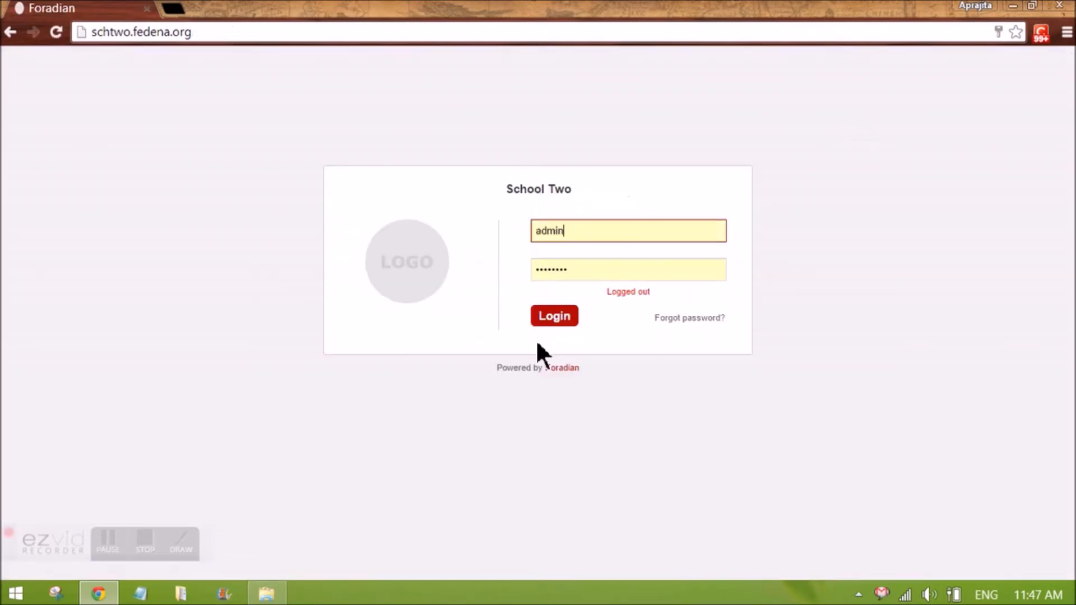
{"action": "left_click", "coordinate": [549, 318]}
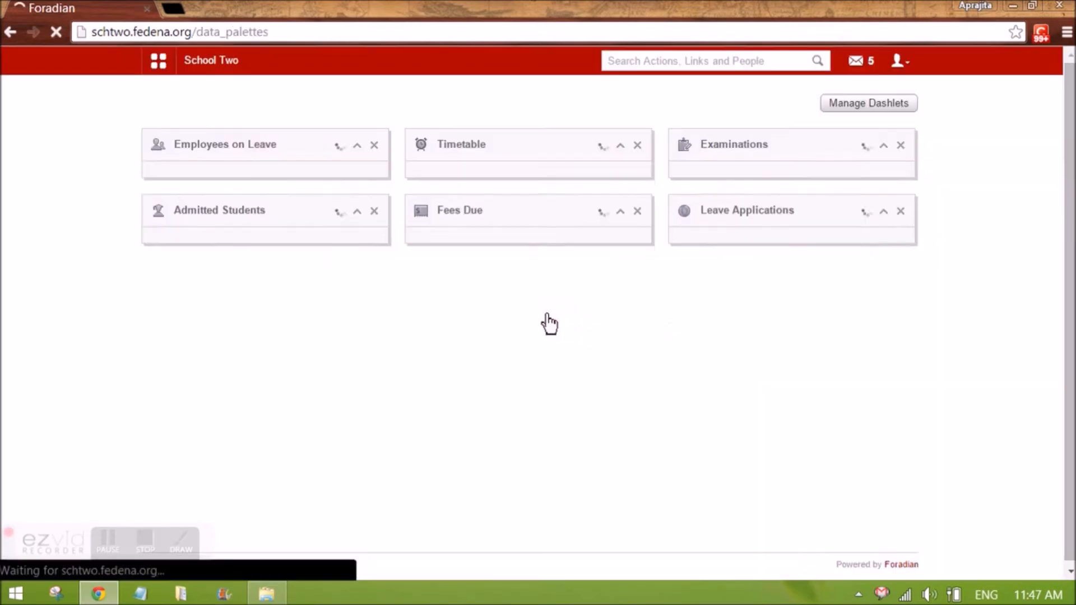
Open a new purchase order form from the Inventory module
{"action": "left_click", "coordinate": [533, 98]}
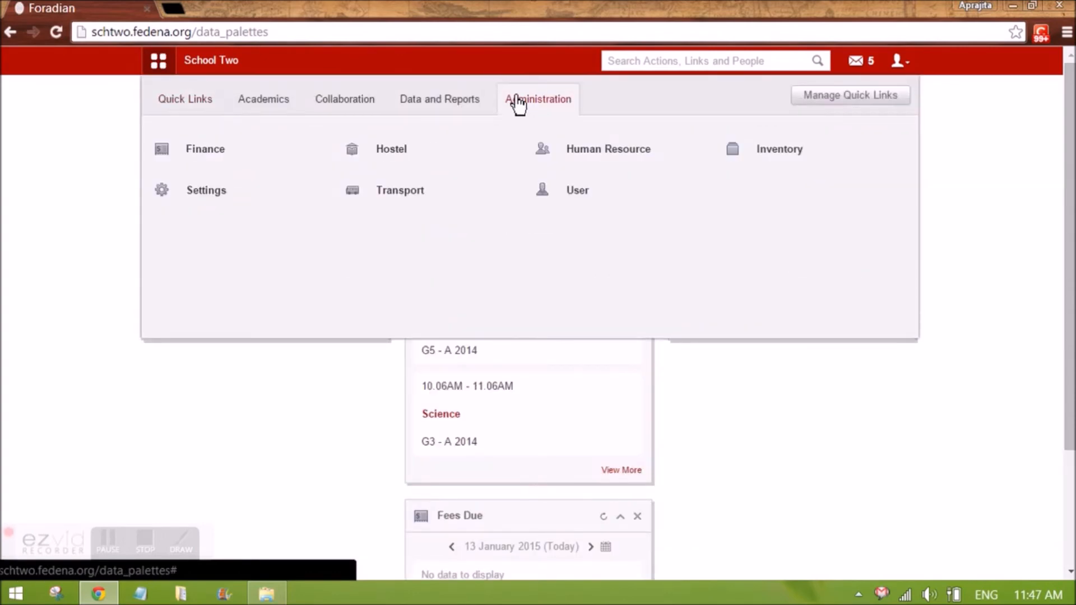
{"action": "left_click", "coordinate": [773, 153]}
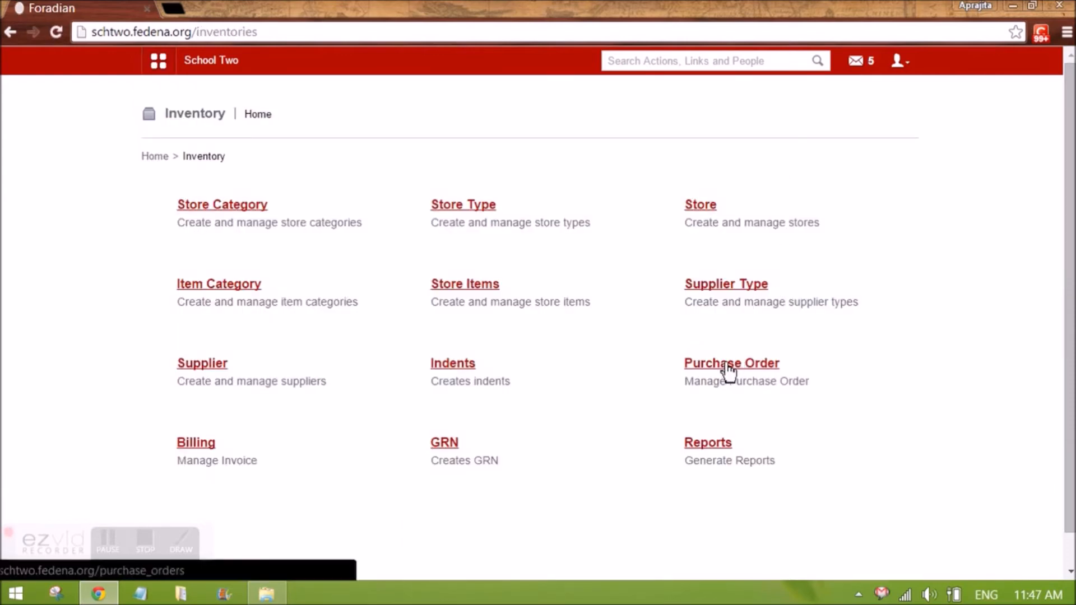
{"action": "left_click", "coordinate": [728, 371]}
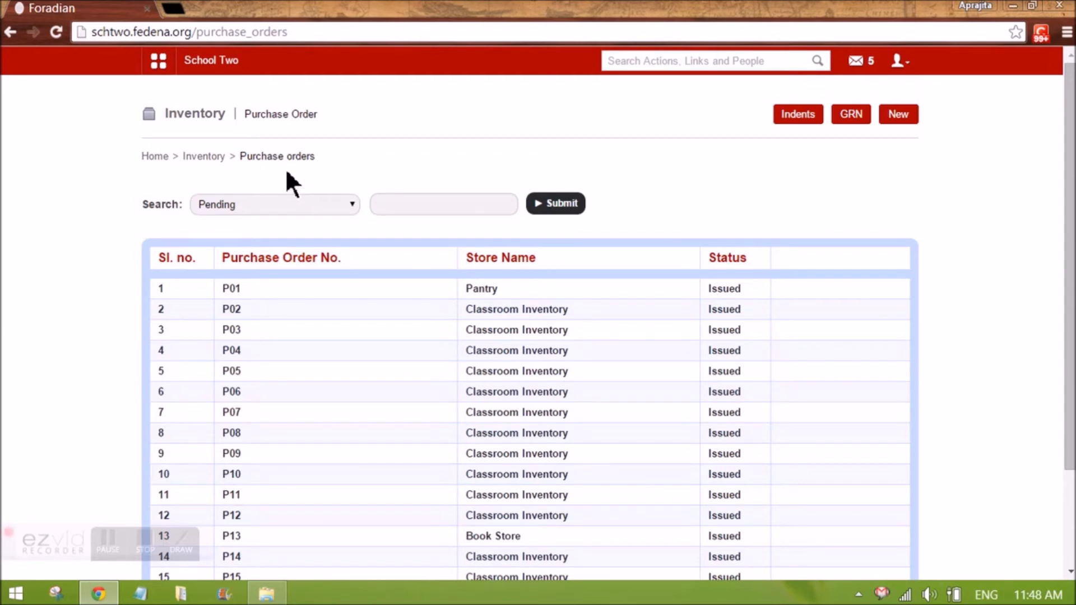
{"action": "scroll", "coordinate": [502, 325], "scroll_direction": "down", "scroll_amount": 3}
{"action": "scroll", "coordinate": [500, 320], "scroll_direction": "up", "scroll_amount": 3}
{"action": "left_click", "coordinate": [903, 116]}
{"action": "left_click", "coordinate": [293, 204]}
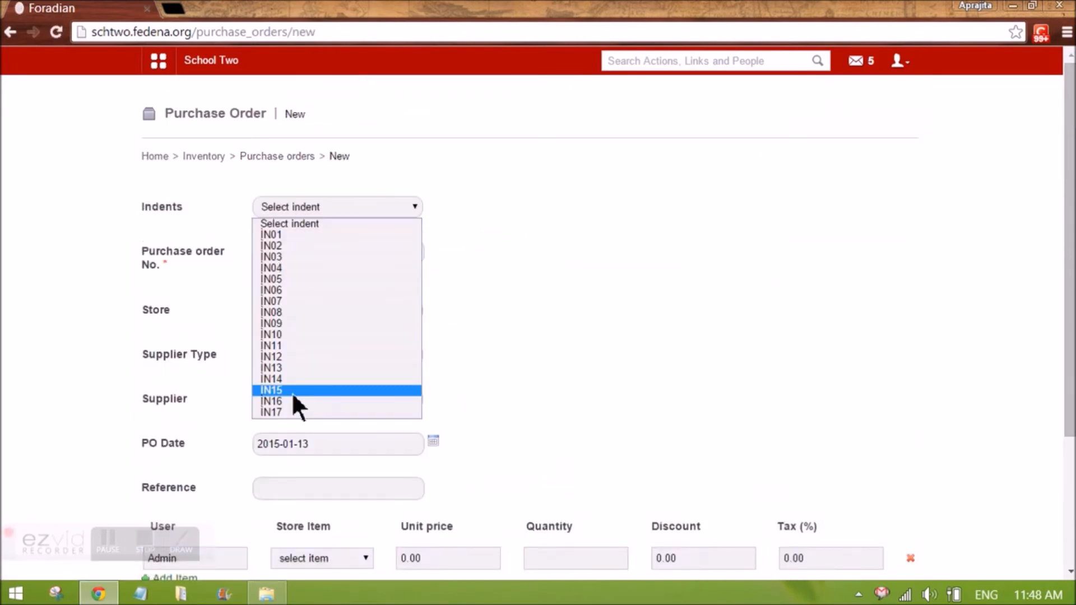
{"action": "left_click", "coordinate": [299, 411]}
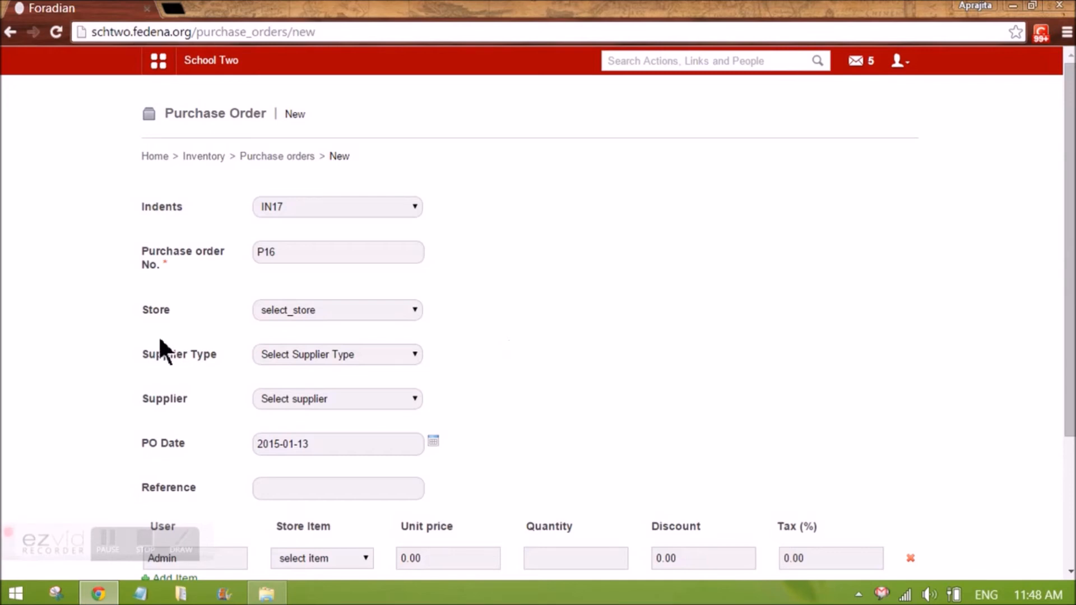
{"action": "left_click", "coordinate": [291, 209]}
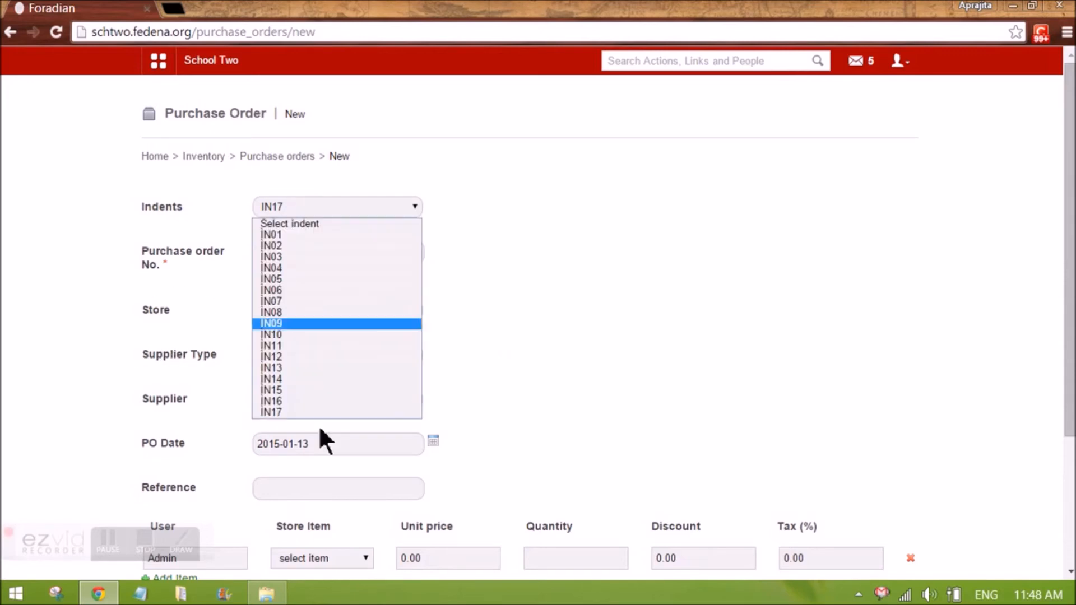
{"action": "left_click", "coordinate": [297, 413]}
{"action": "left_click", "coordinate": [318, 209]}
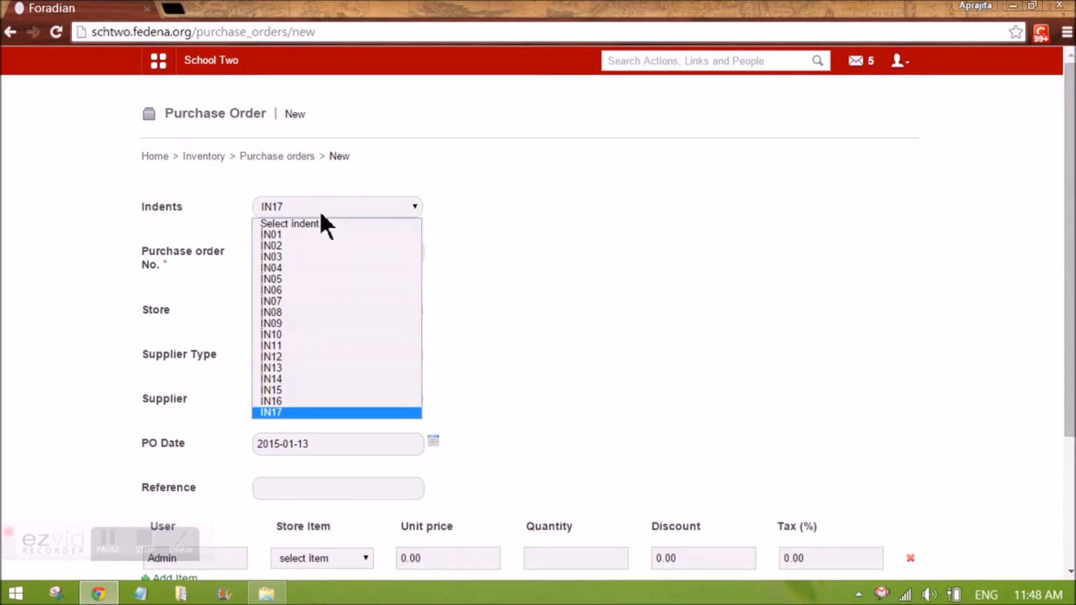
{"action": "left_click", "coordinate": [322, 225]}
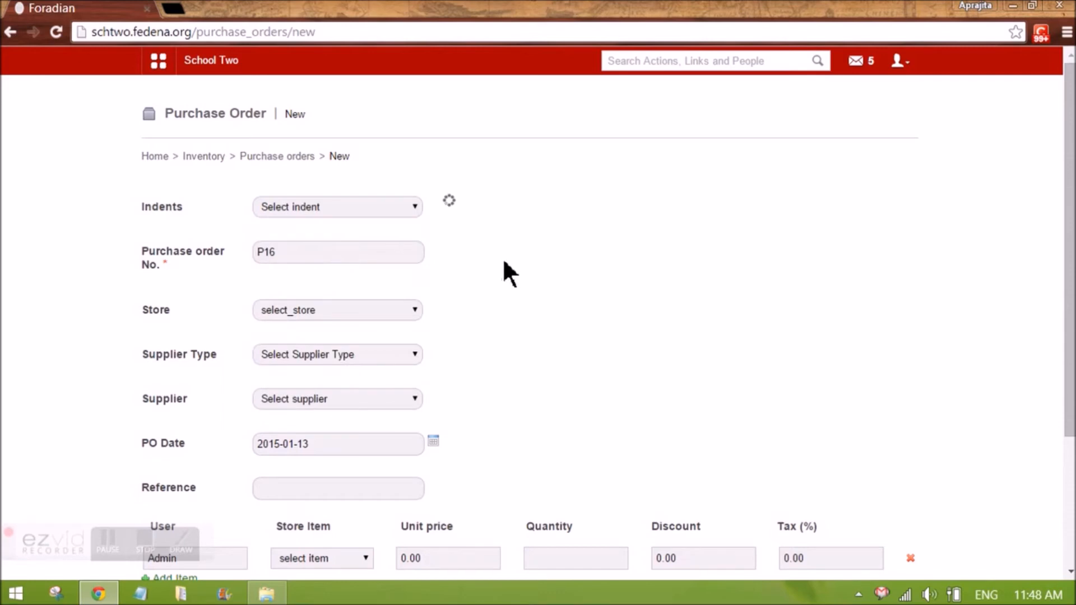
Set the purchase order's store to Classroom Inventory
{"action": "left_click", "coordinate": [287, 259]}
{"action": "scroll", "coordinate": [328, 309], "scroll_direction": "down", "scroll_amount": 2}
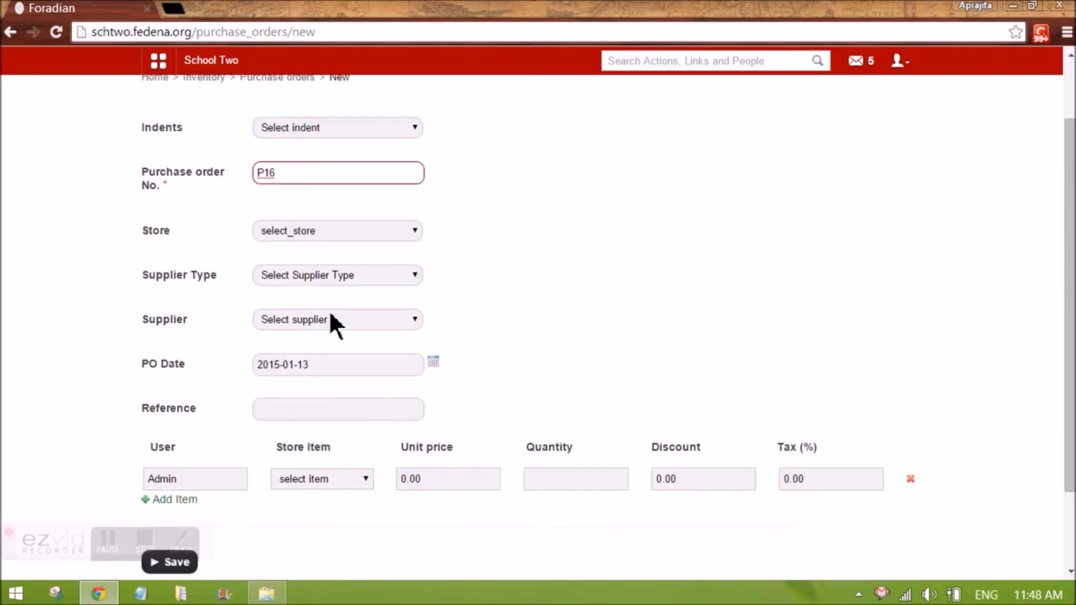
{"action": "left_click", "coordinate": [297, 234]}
{"action": "left_click", "coordinate": [294, 256]}
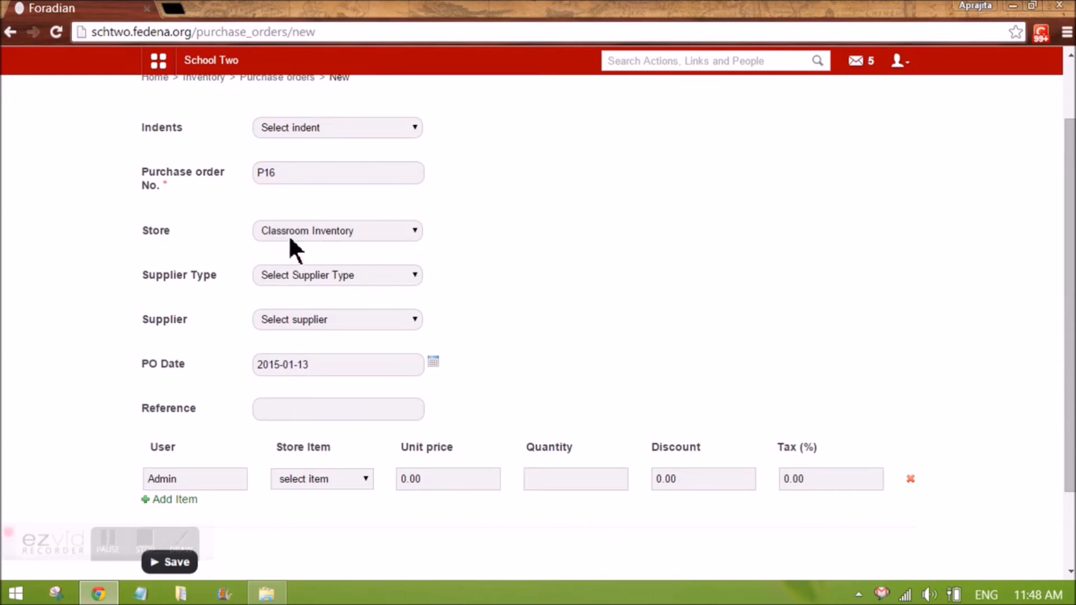
Choose supplier type Chalks & Duster Seller and supplier Derin for the purchase order
{"action": "left_click", "coordinate": [281, 278]}
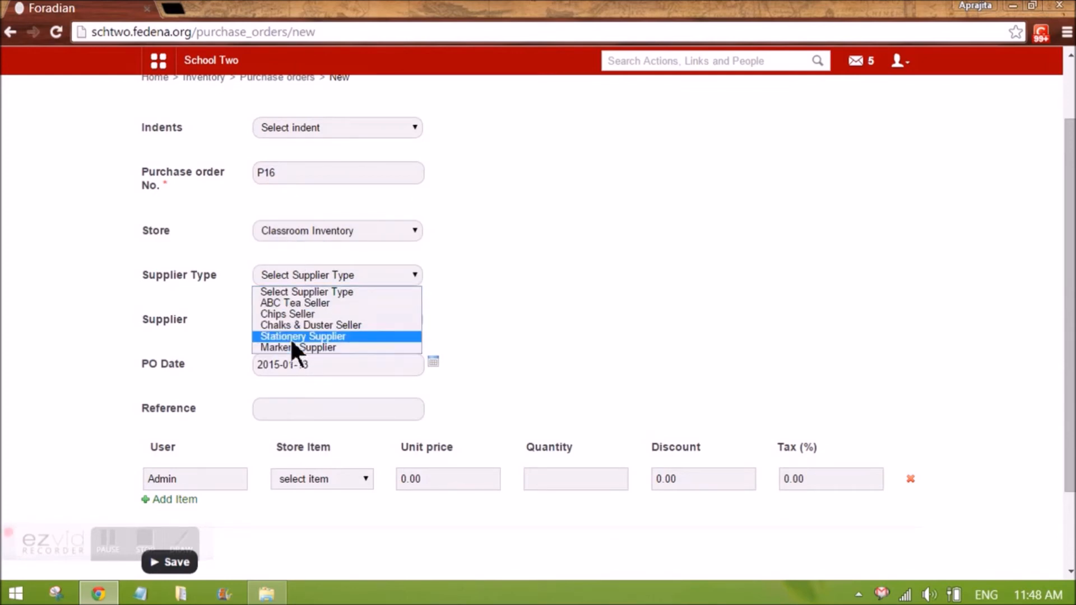
{"action": "left_click", "coordinate": [293, 327]}
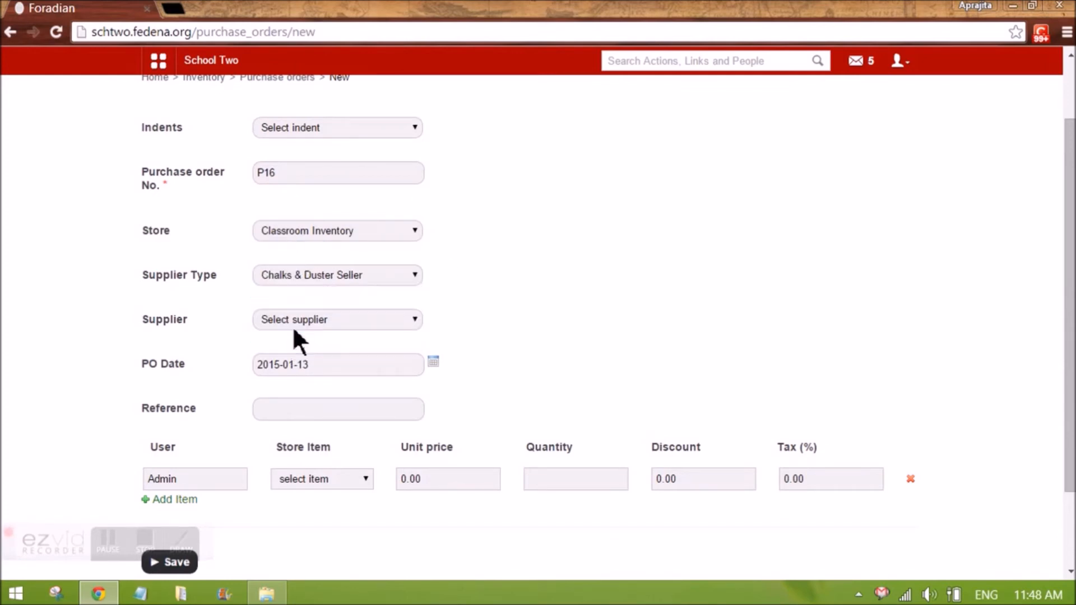
{"action": "left_click", "coordinate": [295, 318]}
{"action": "left_click", "coordinate": [303, 348]}
{"action": "left_click", "coordinate": [309, 415]}
{"action": "scroll", "coordinate": [280, 348], "scroll_direction": "down", "scroll_amount": 2}
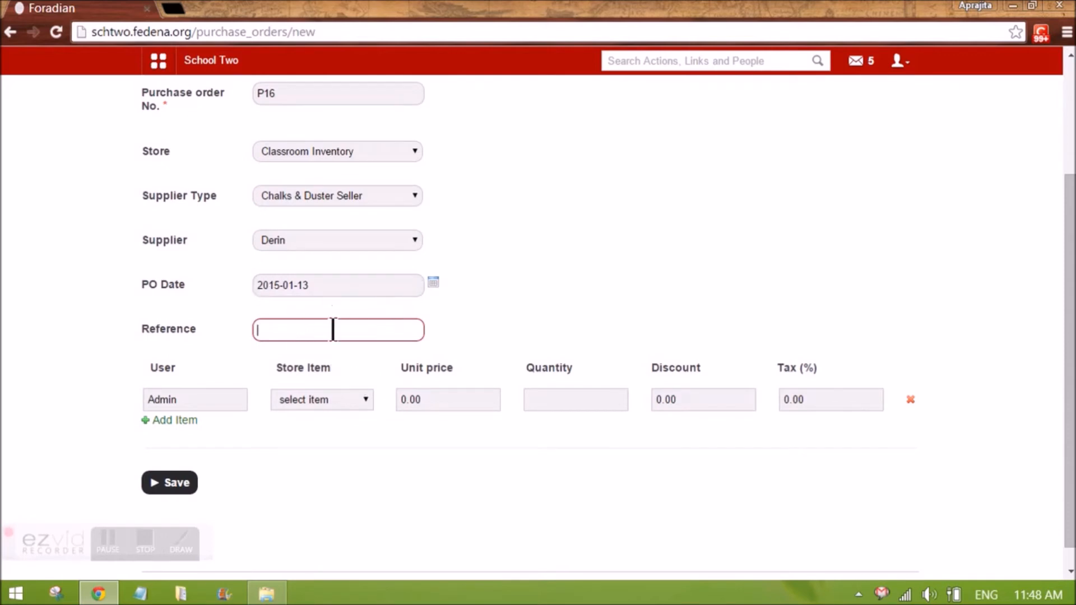
{"action": "scroll", "coordinate": [330, 325], "scroll_direction": "up", "scroll_amount": 2}
{"action": "scroll", "coordinate": [350, 252], "scroll_direction": "up", "scroll_amount": 2}
{"action": "scroll", "coordinate": [339, 258], "scroll_direction": "down", "scroll_amount": 2}
{"action": "left_click", "coordinate": [295, 411]}
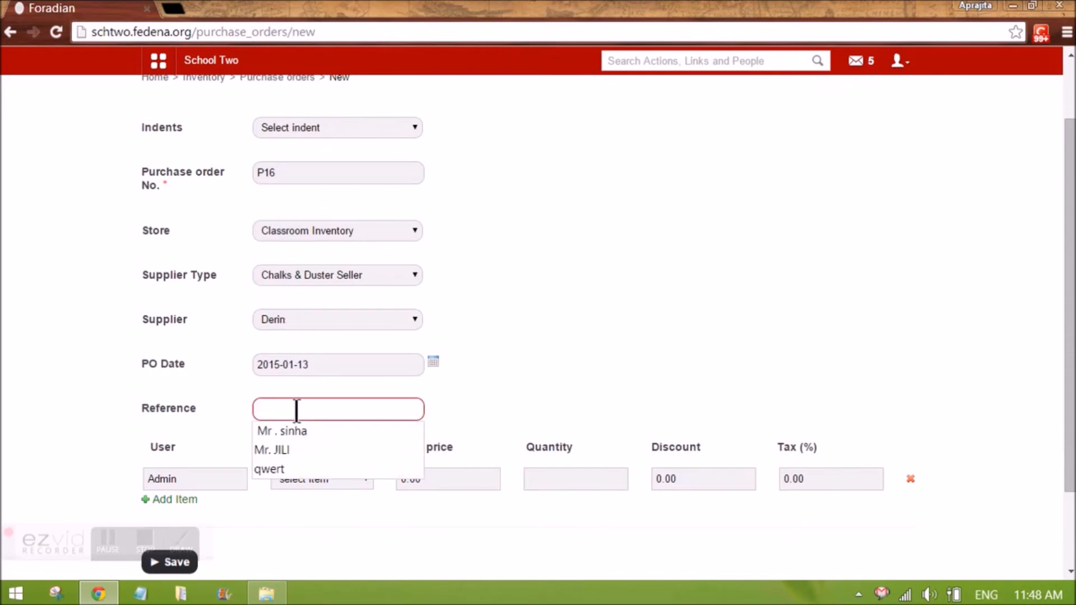
{"action": "left_click", "coordinate": [540, 409]}
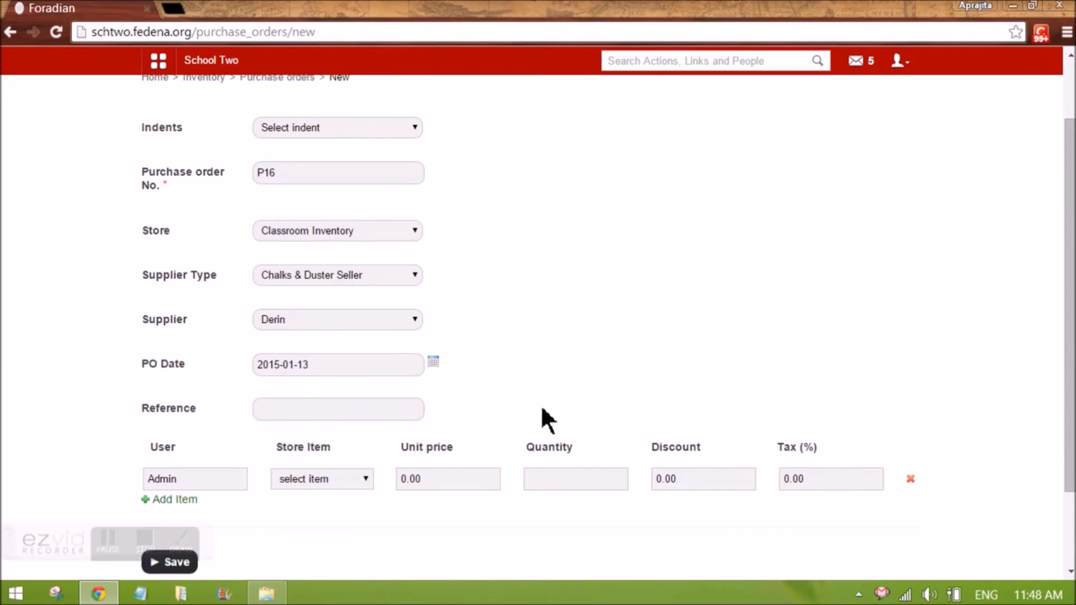
{"action": "left_click", "coordinate": [299, 411]}
{"action": "scroll", "coordinate": [513, 395], "scroll_direction": "down", "scroll_amount": 2}
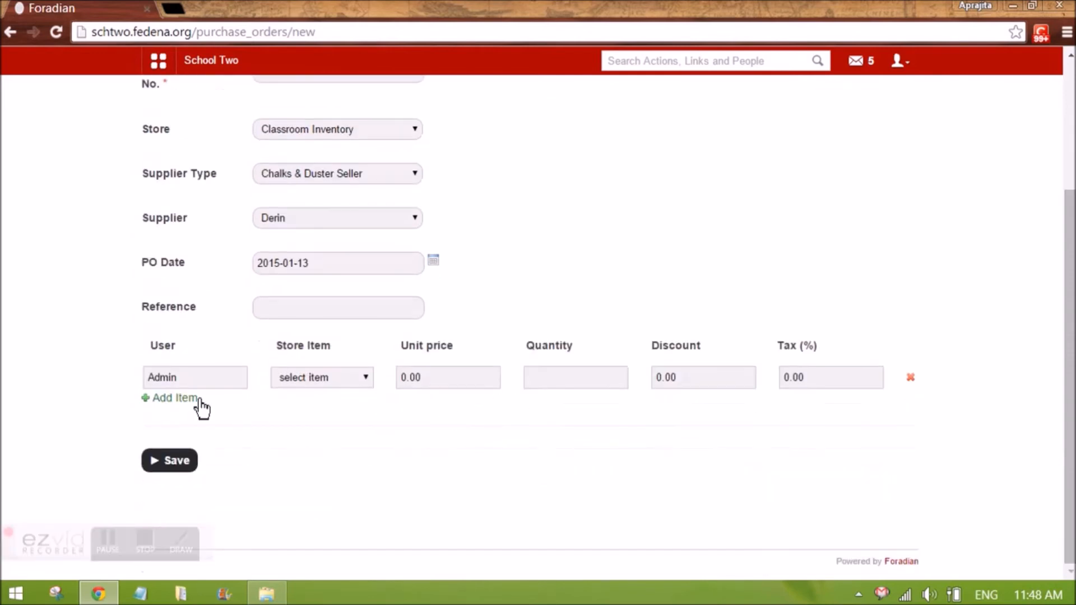
Add Chalks as the purchase order item with quantity 100
{"action": "left_click", "coordinate": [328, 379]}
{"action": "left_click", "coordinate": [313, 404]}
{"action": "left_click", "coordinate": [555, 377]}
{"action": "type", "text": "100"}
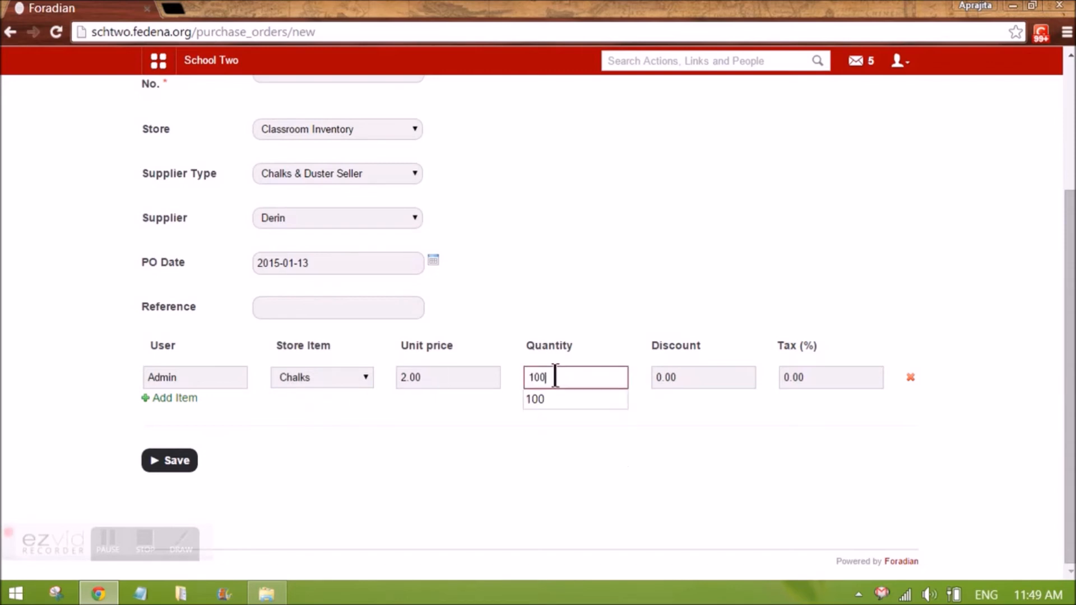
{"action": "left_click", "coordinate": [569, 429]}
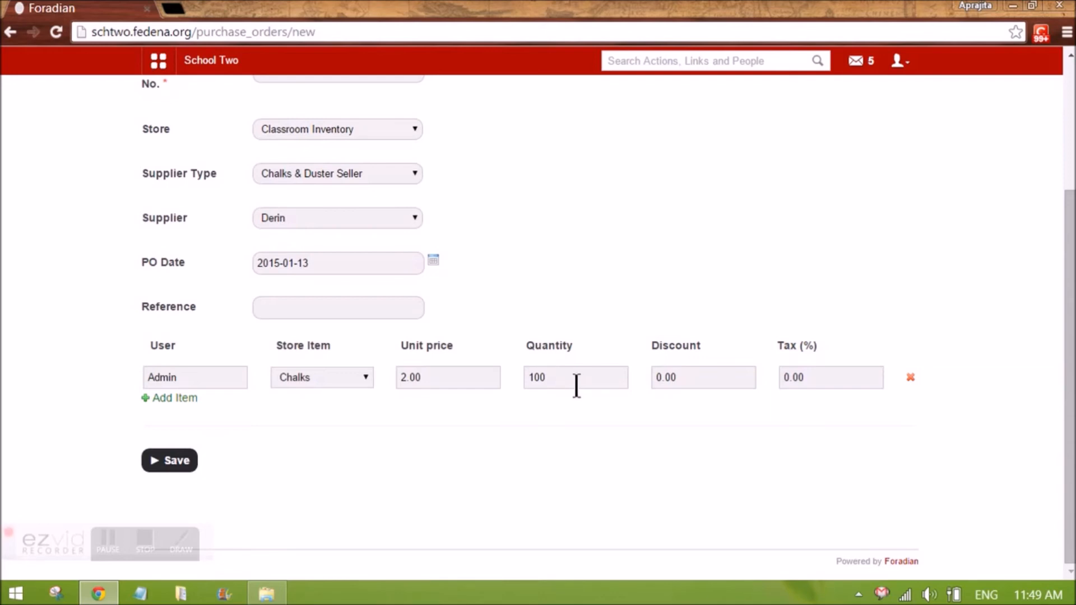
Save the new purchase order
{"action": "left_click", "coordinate": [683, 383]}
{"action": "left_click", "coordinate": [846, 379]}
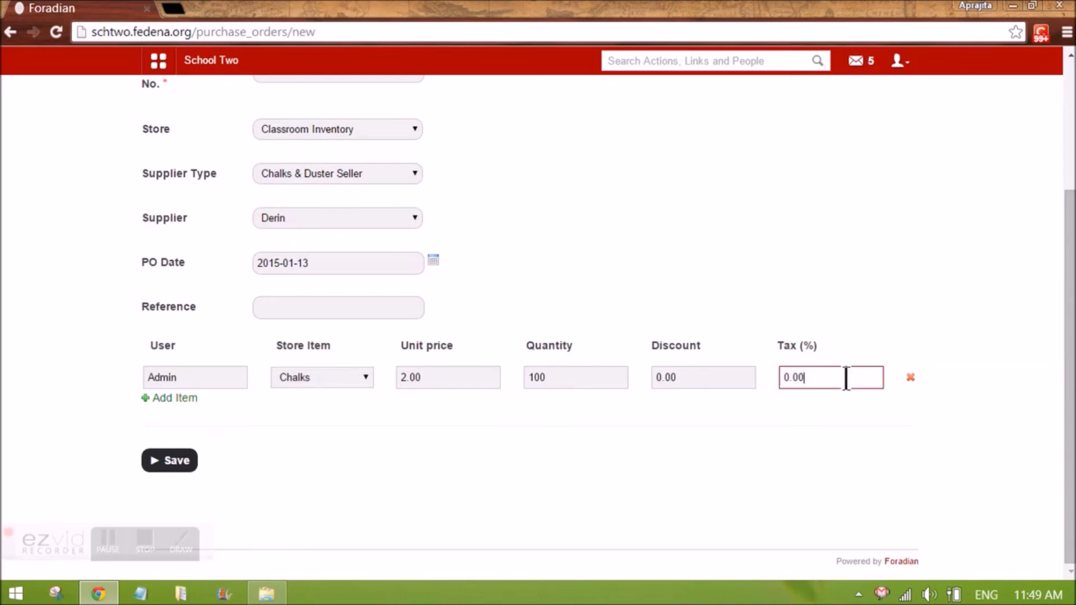
{"action": "left_click", "coordinate": [738, 405]}
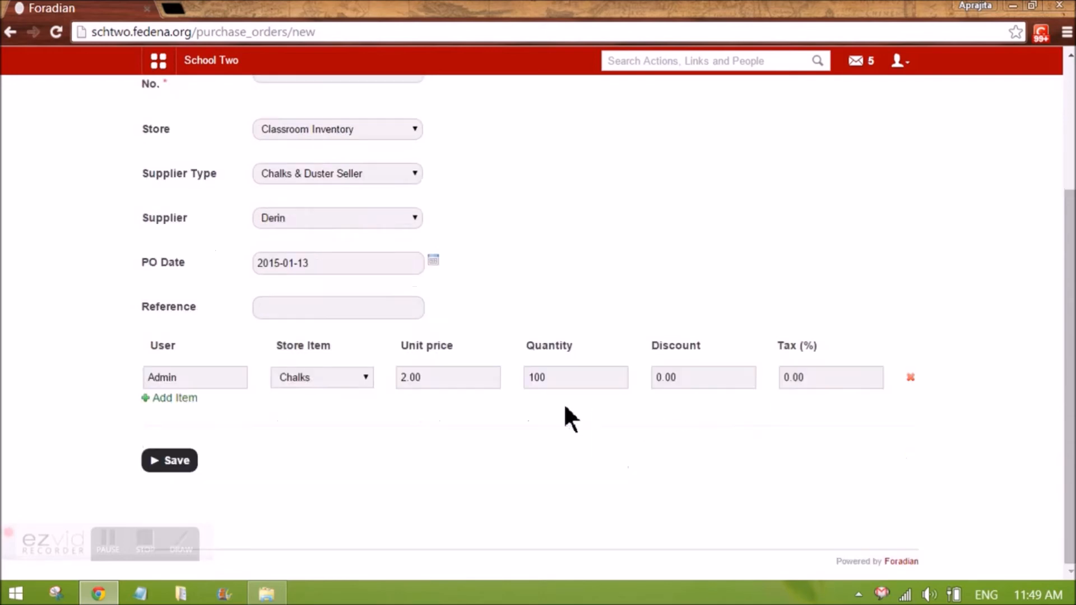
{"action": "left_click", "coordinate": [179, 466]}
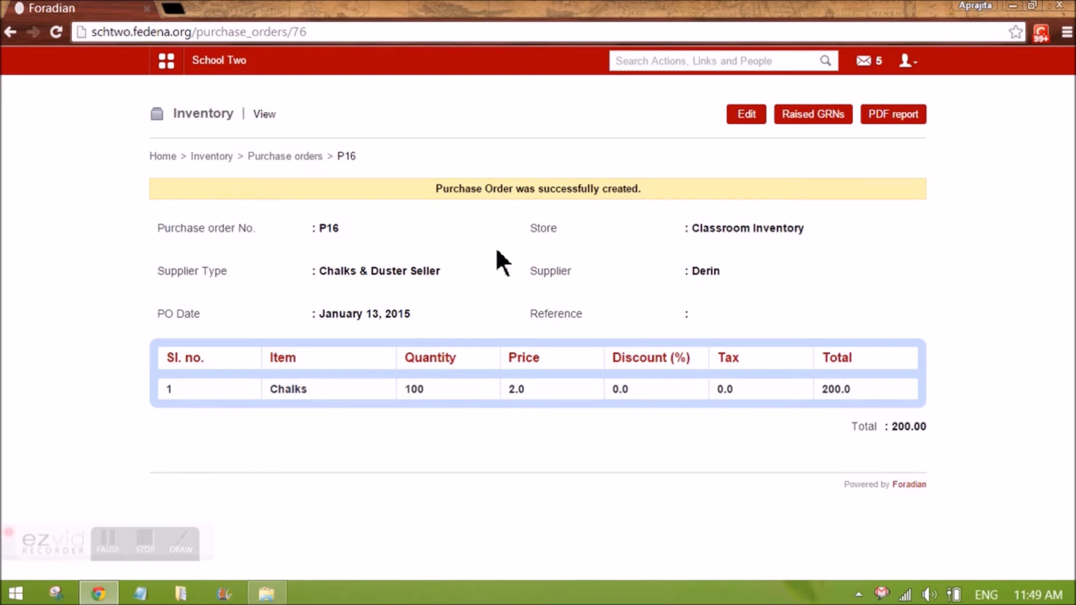
Issue the pending purchase order P16 with status Issued and save it
{"action": "left_click", "coordinate": [281, 157]}
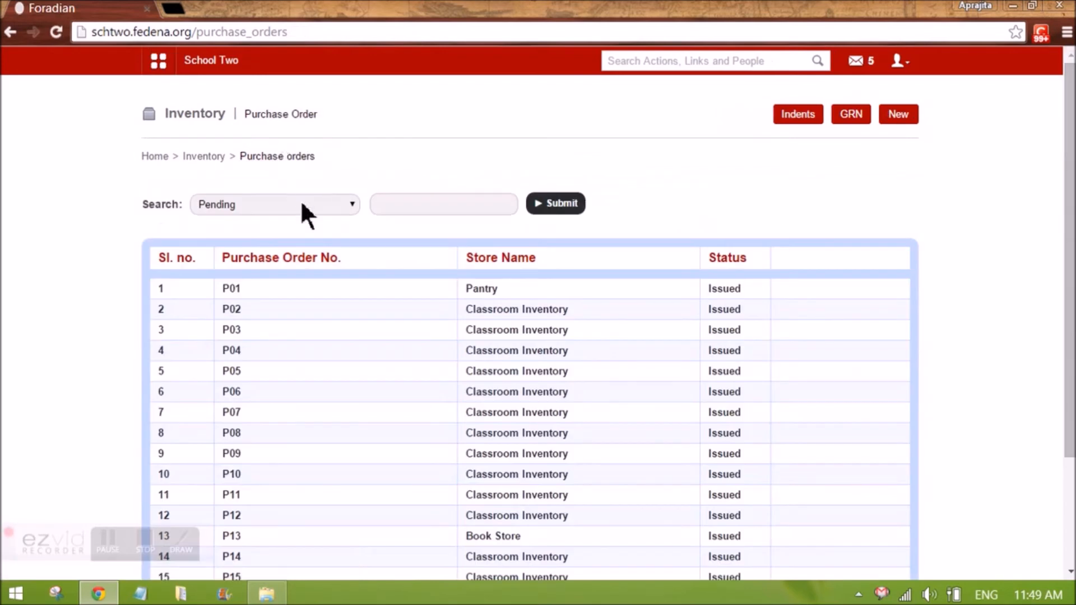
{"action": "left_click", "coordinate": [204, 157]}
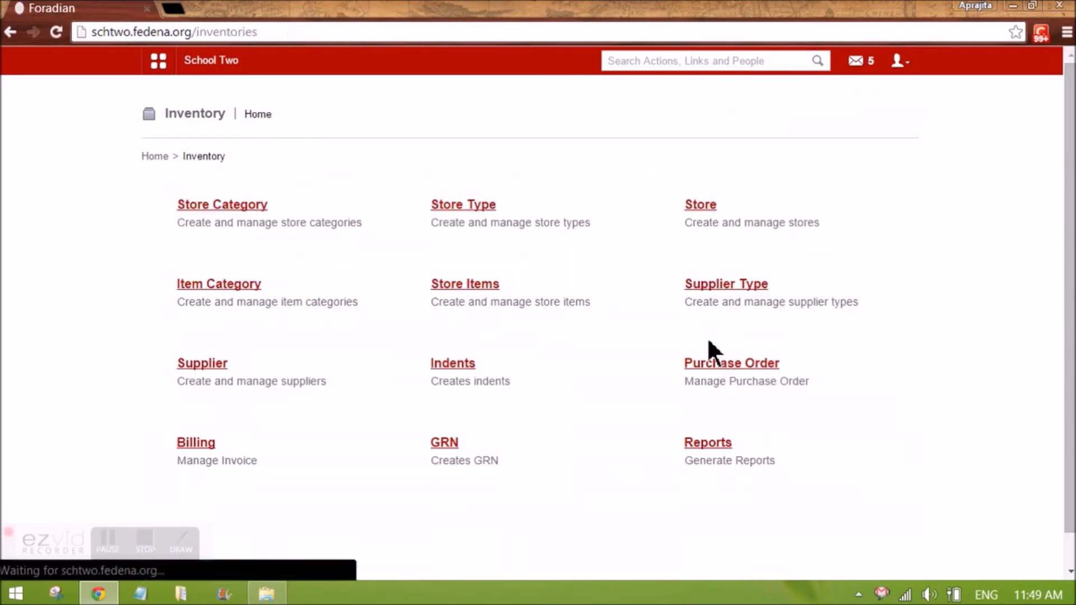
{"action": "left_click", "coordinate": [732, 363]}
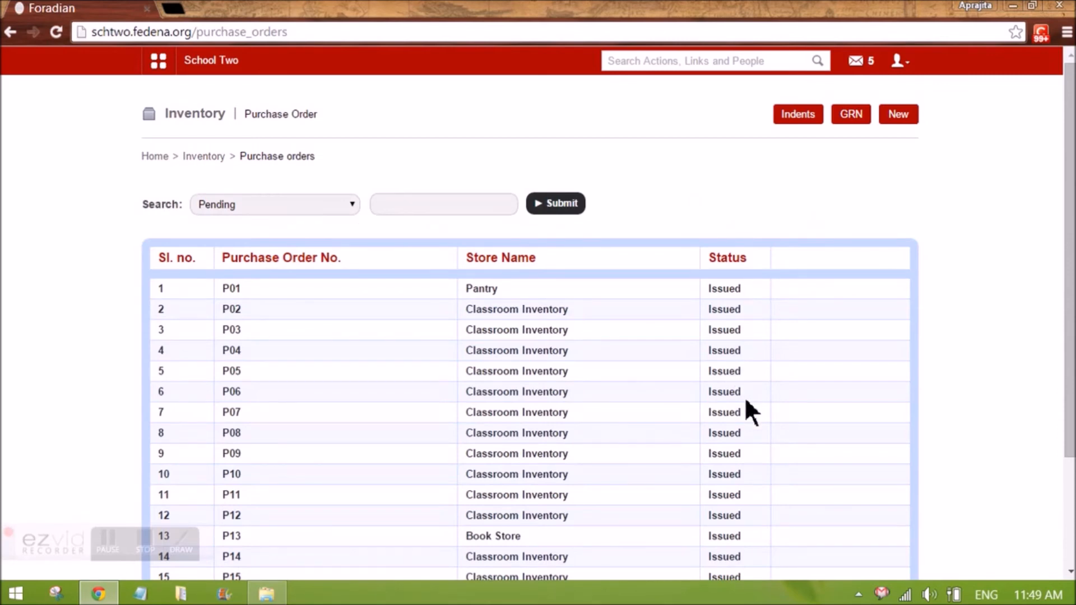
{"action": "scroll", "coordinate": [744, 395], "scroll_direction": "down", "scroll_amount": 3}
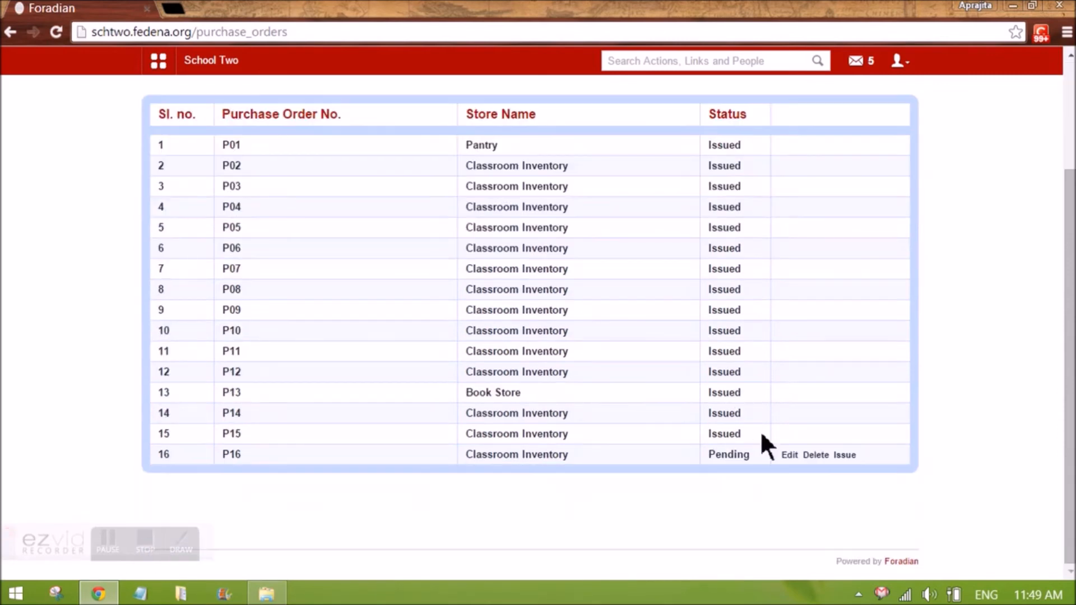
{"action": "left_click", "coordinate": [847, 457]}
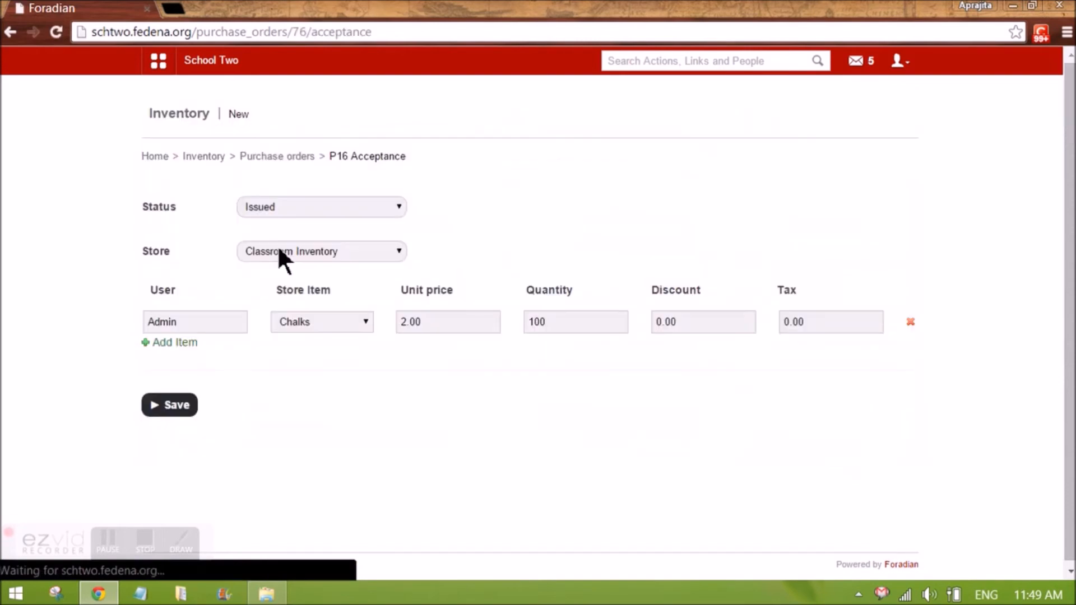
{"action": "left_click", "coordinate": [318, 205]}
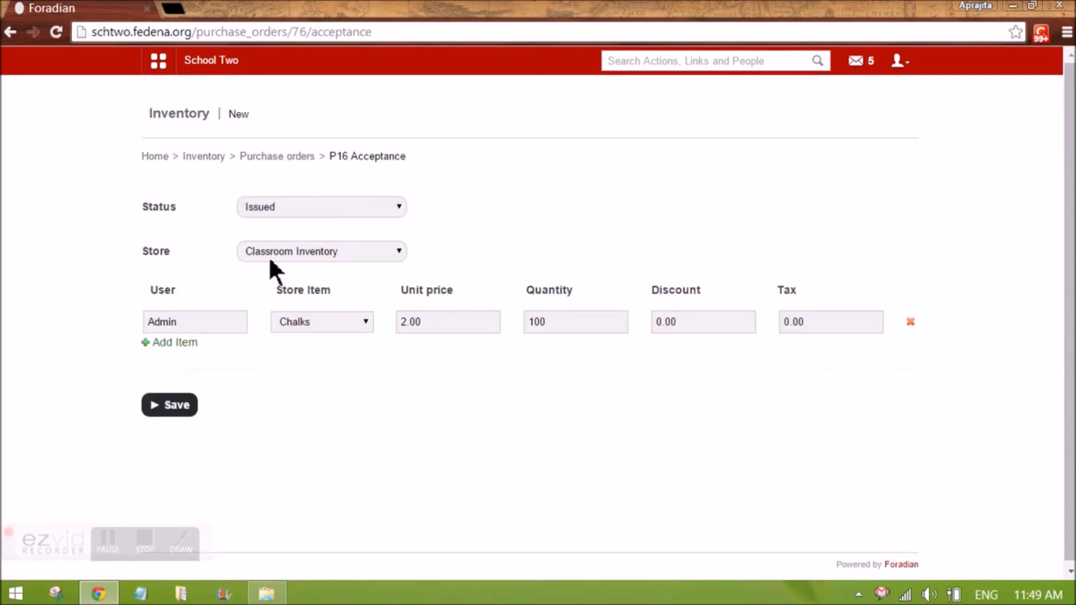
{"action": "left_click", "coordinate": [174, 408]}
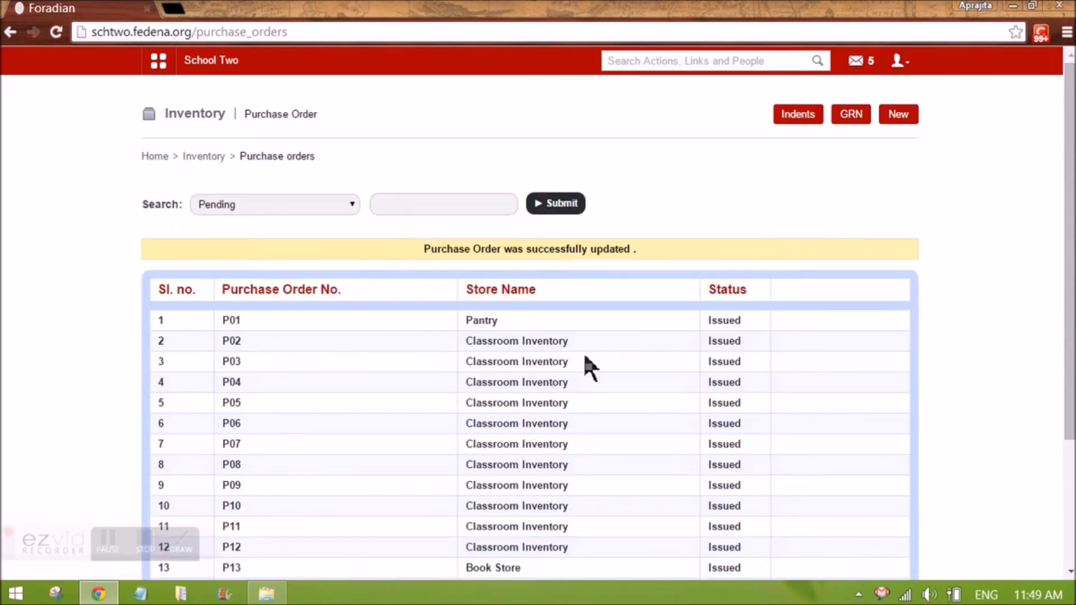
Start a new GRN from the inventory module and select purchase order P16
{"action": "left_click", "coordinate": [203, 156]}
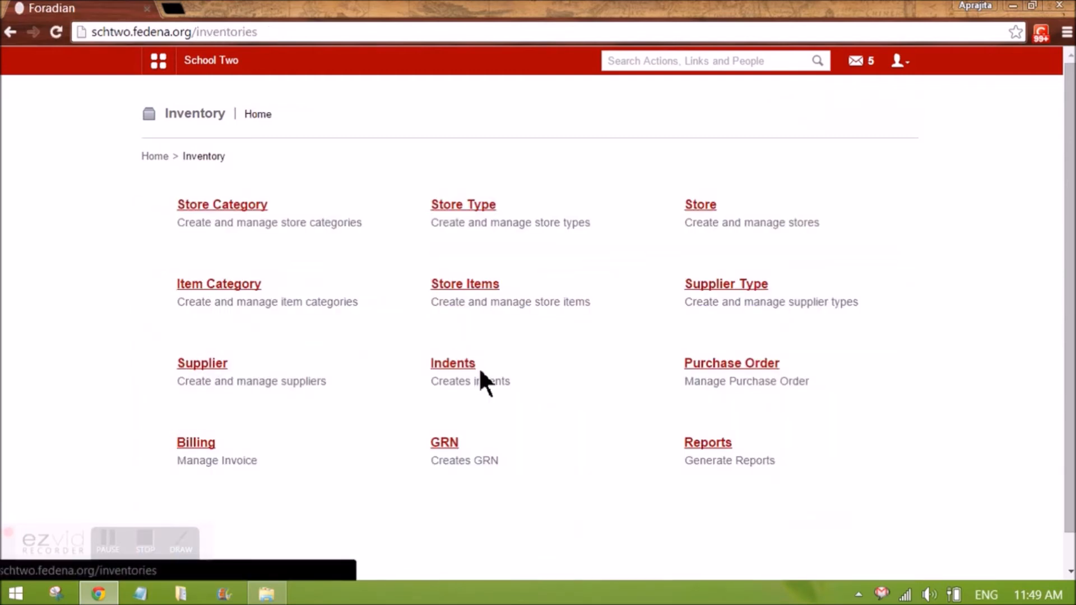
{"action": "left_click", "coordinate": [448, 443]}
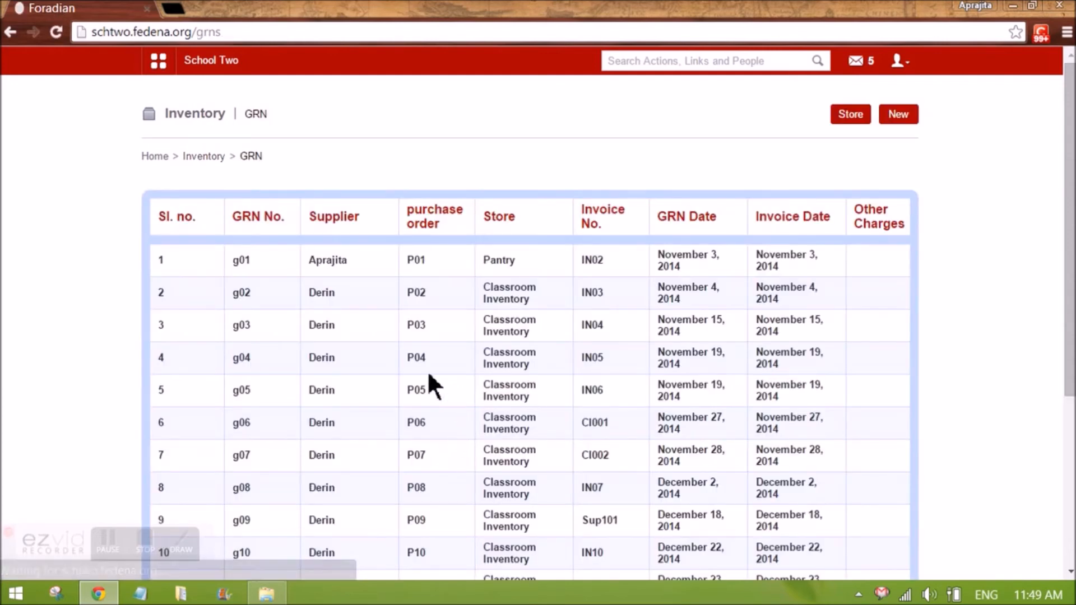
{"action": "left_click", "coordinate": [899, 113]}
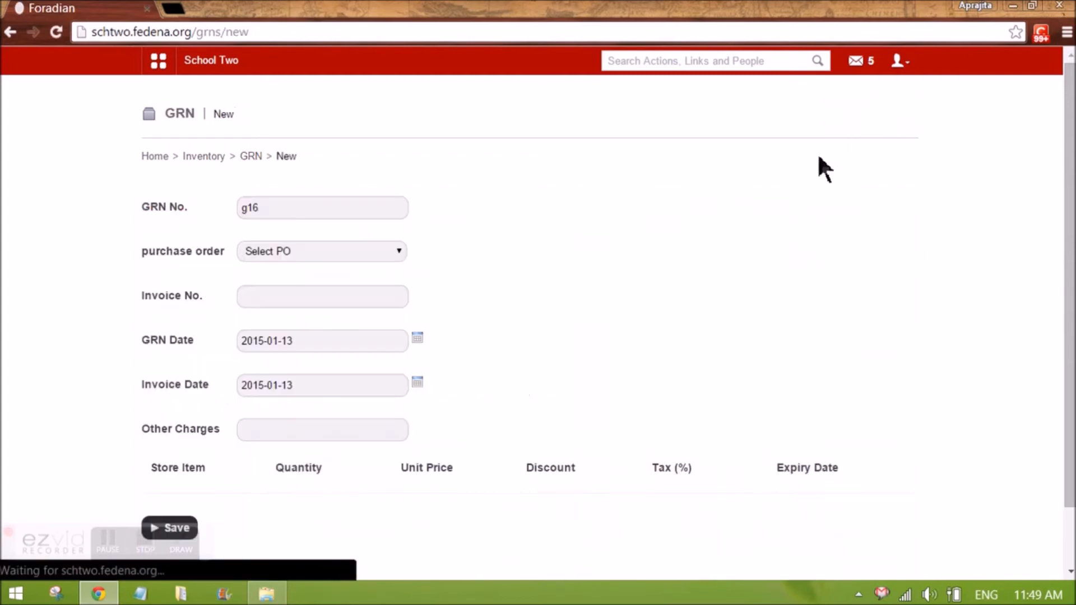
{"action": "left_click", "coordinate": [363, 251]}
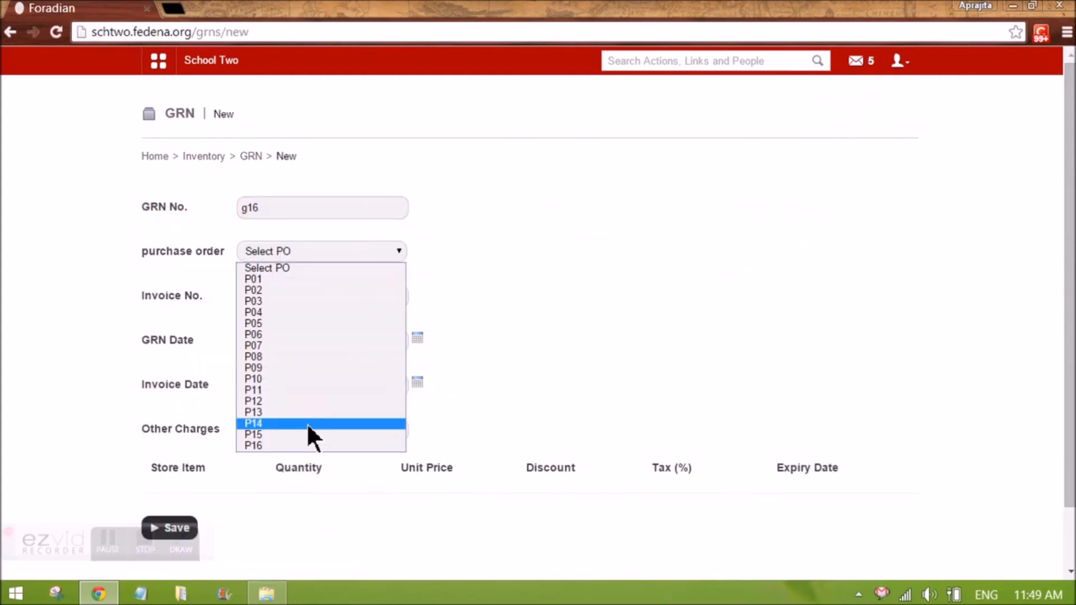
{"action": "left_click", "coordinate": [301, 445]}
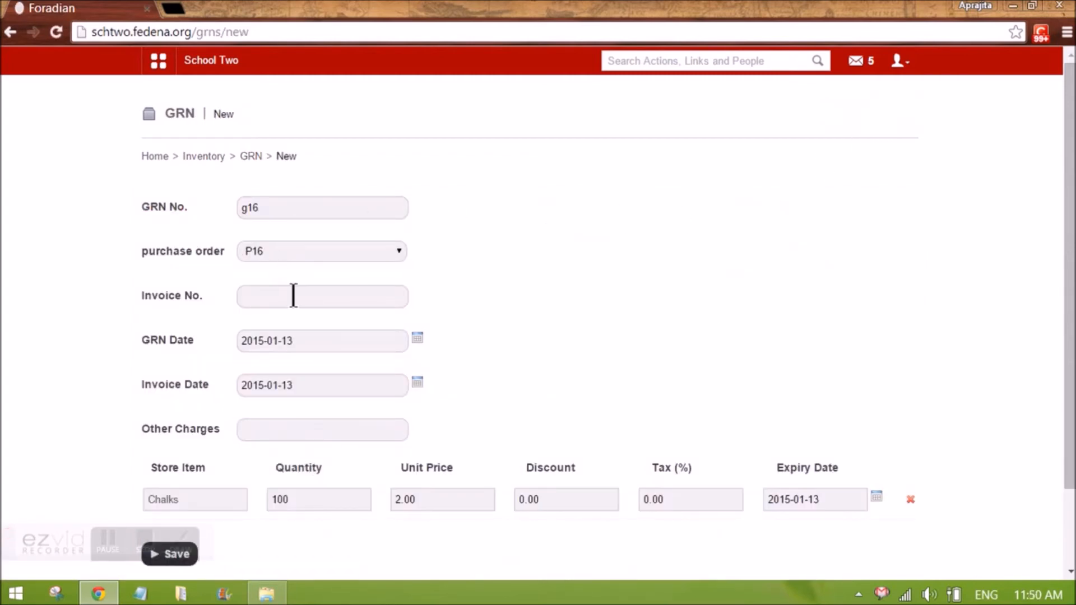
Enter in201 as the GRN's invoice number
{"action": "left_click", "coordinate": [293, 296]}
{"action": "type", "text": "in"}
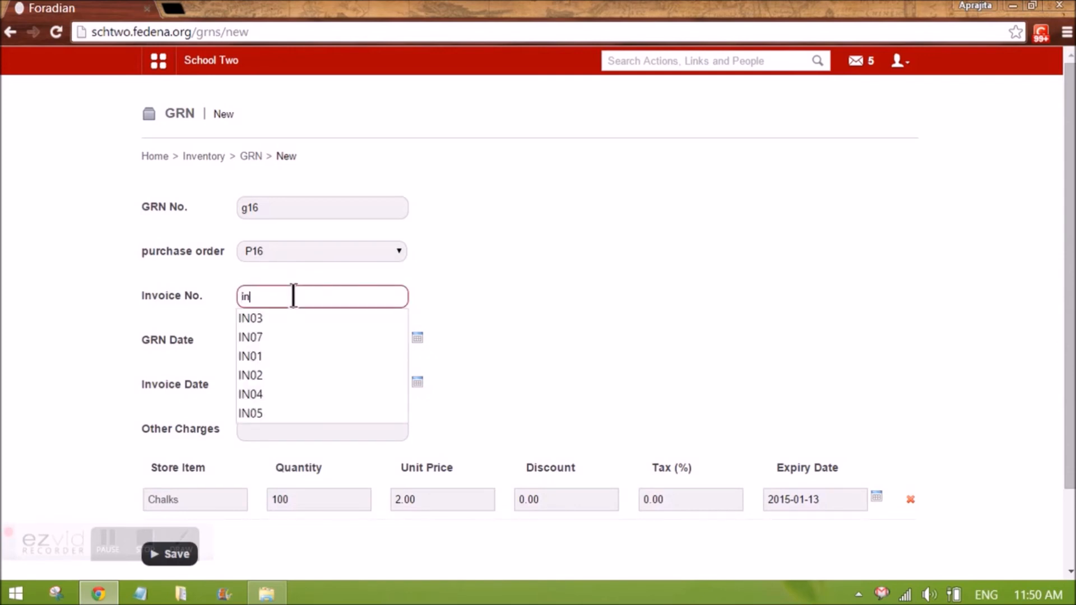
{"action": "type", "text": "201"}
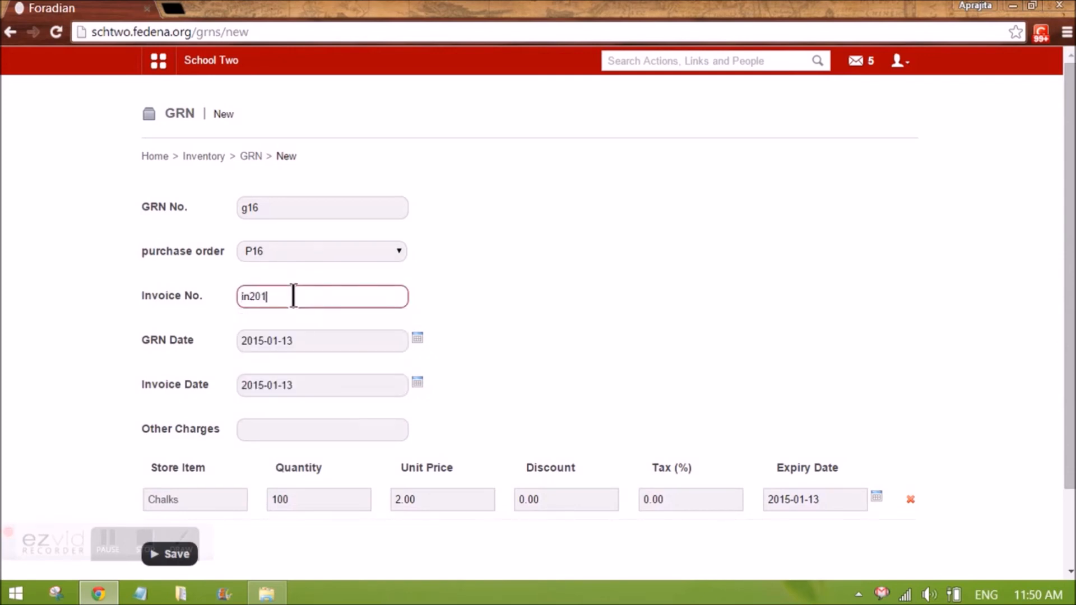
{"action": "left_click", "coordinate": [418, 308]}
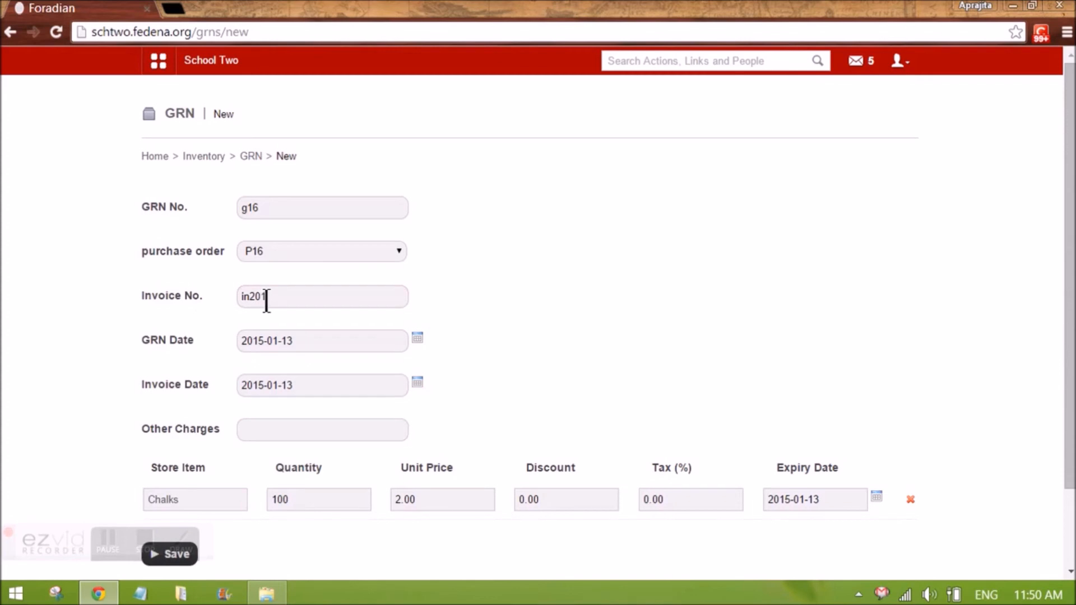
{"action": "double_click", "coordinate": [267, 301]}
{"action": "left_click", "coordinate": [510, 290]}
{"action": "scroll", "coordinate": [426, 285], "scroll_direction": "down", "scroll_amount": 3}
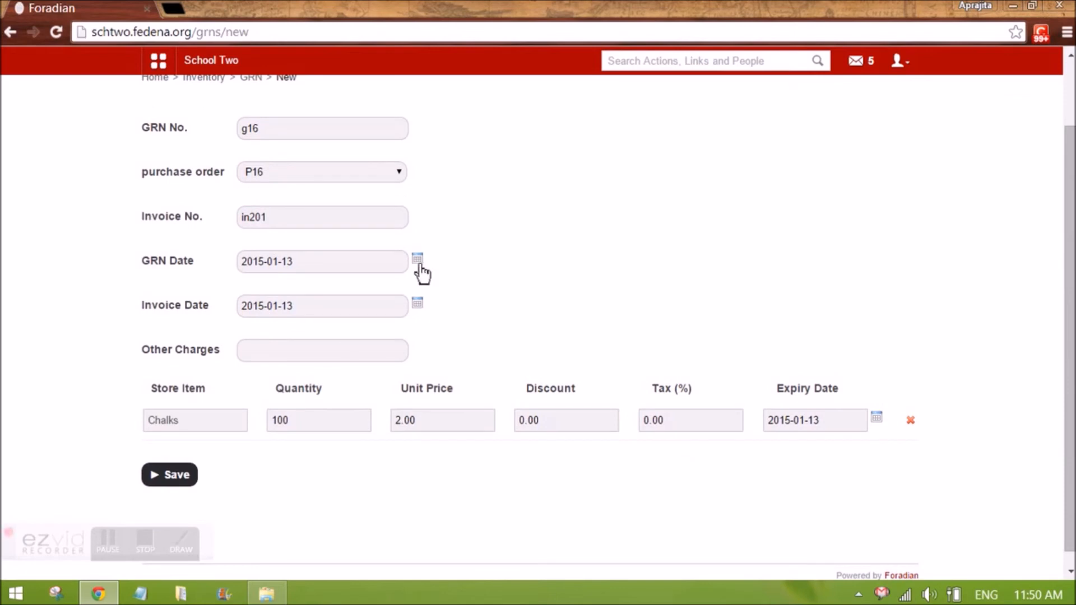
Set other charges to 20 and save the GRN
{"action": "left_click", "coordinate": [322, 353]}
{"action": "type", "text": "20"}
{"action": "left_click", "coordinate": [486, 340]}
{"action": "left_click", "coordinate": [178, 481]}
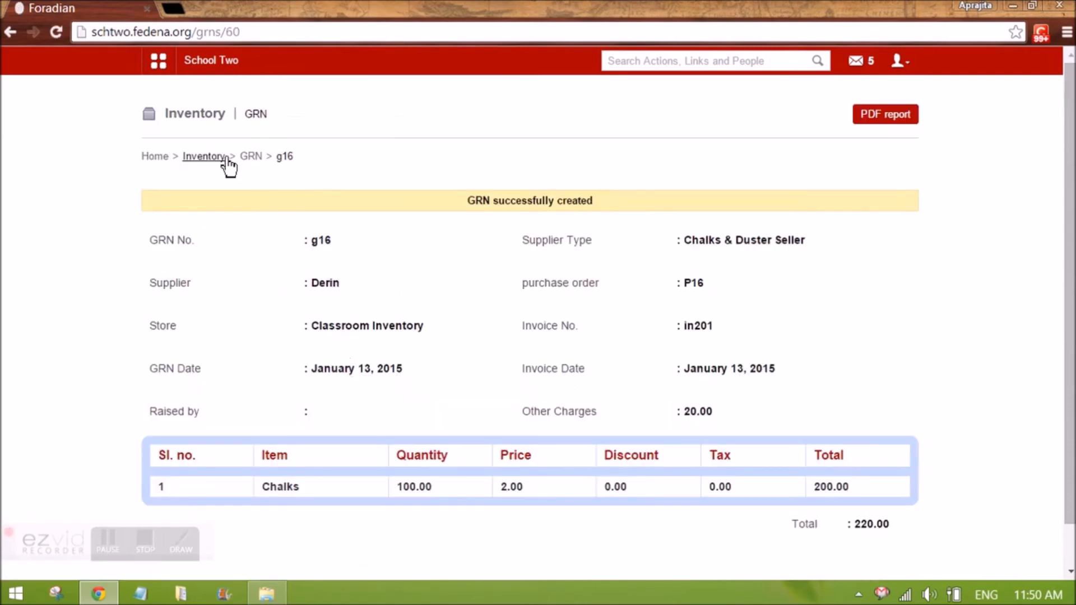
Filter the store items list by the Classroom Inventory store to check the chalks stock
{"action": "left_click", "coordinate": [216, 159]}
{"action": "left_click", "coordinate": [476, 280]}
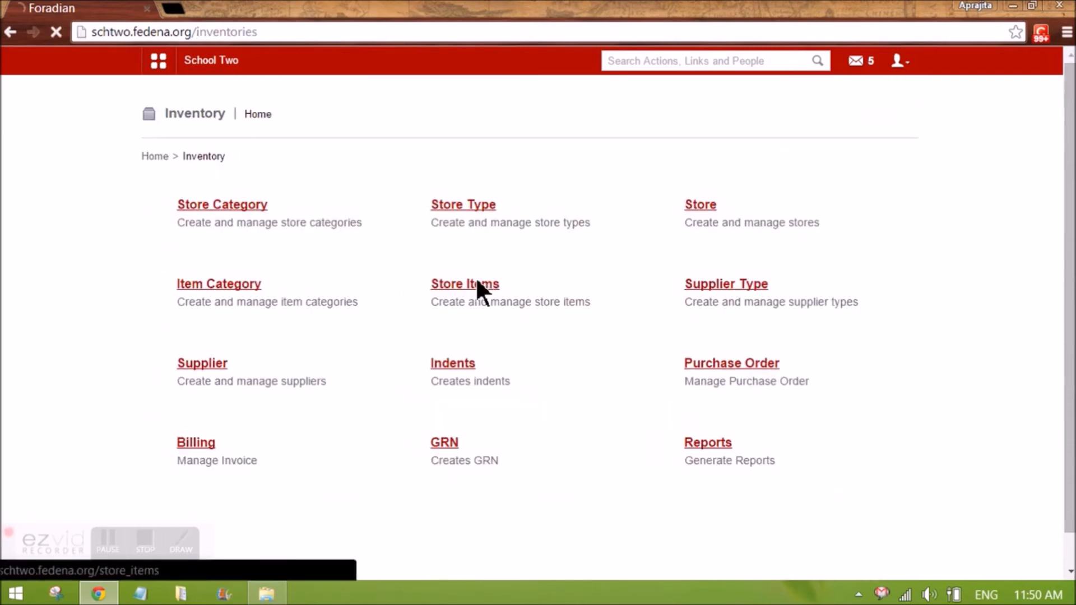
{"action": "left_click", "coordinate": [377, 207]}
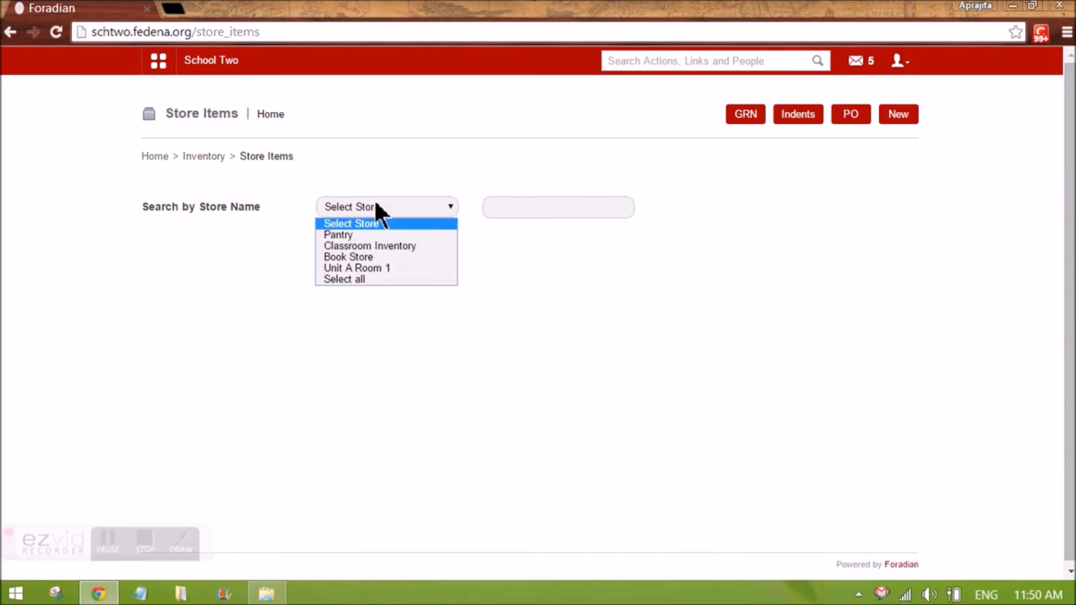
{"action": "left_click", "coordinate": [389, 245]}
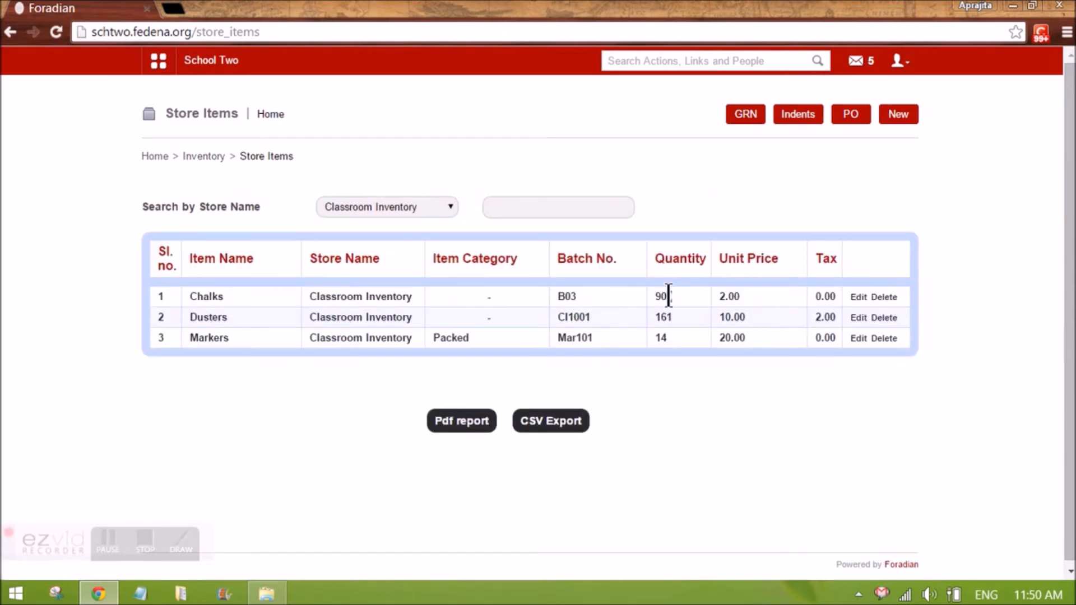
{"action": "left_click", "coordinate": [666, 352]}
Find the employee user by name in Manage users and open their privilege editor
{"action": "left_click", "coordinate": [196, 158]}
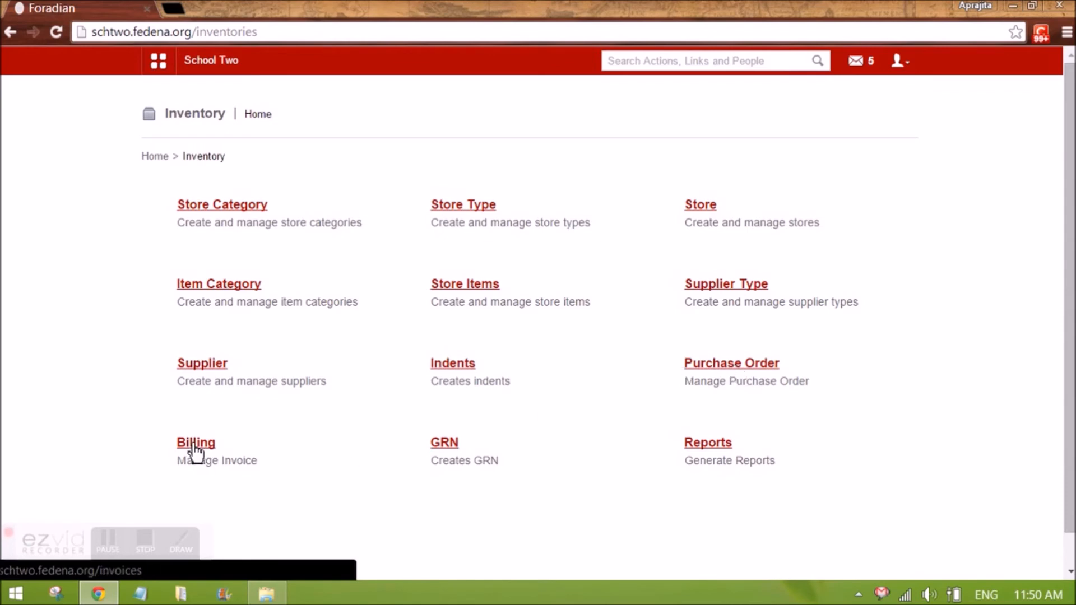
{"action": "left_click", "coordinate": [159, 62]}
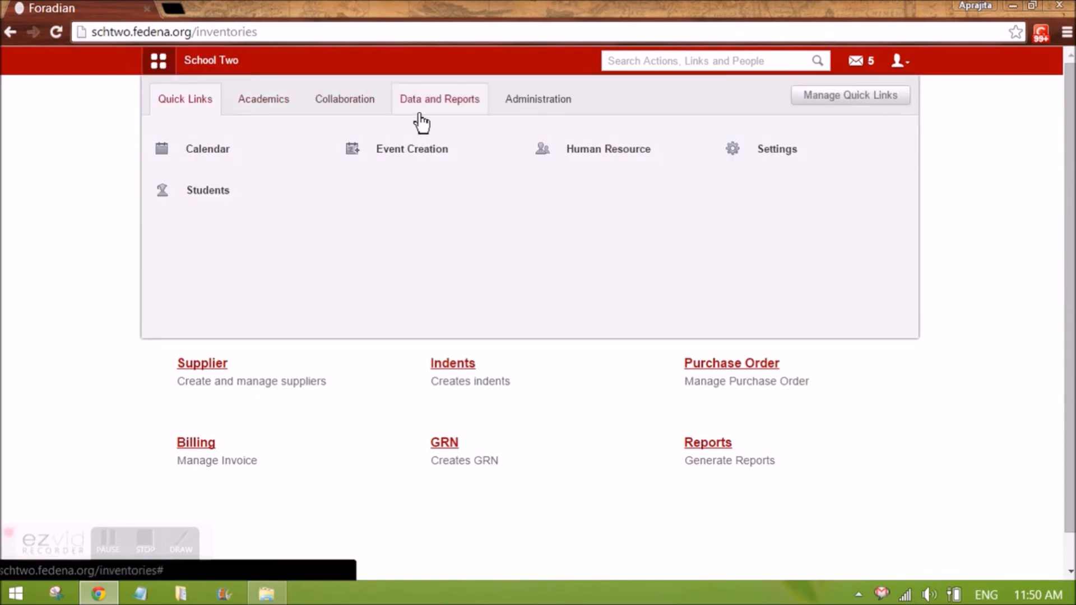
{"action": "left_click", "coordinate": [554, 104]}
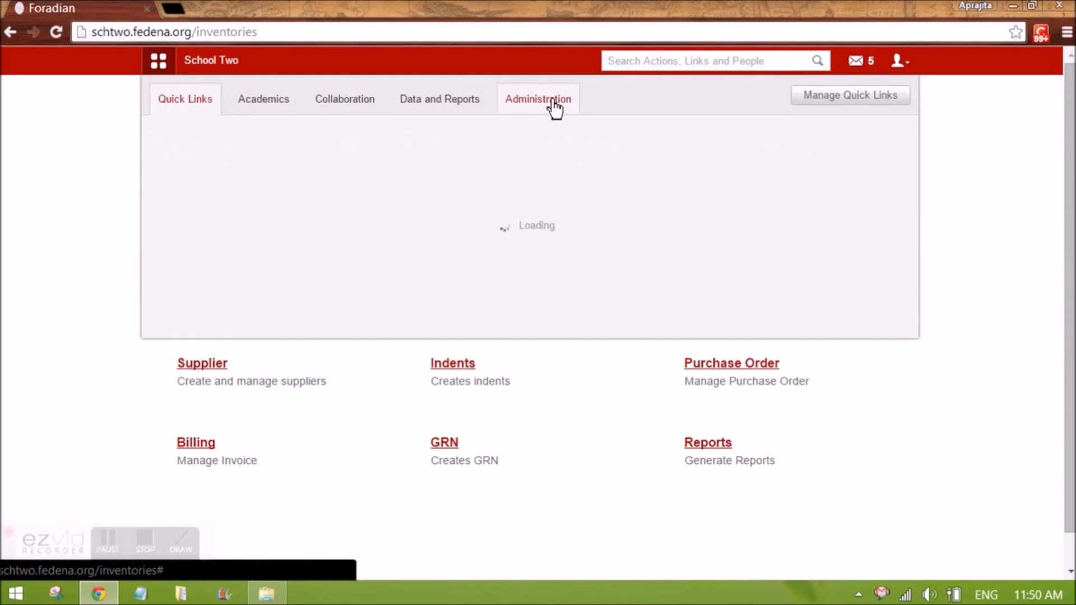
{"action": "left_click", "coordinate": [582, 198]}
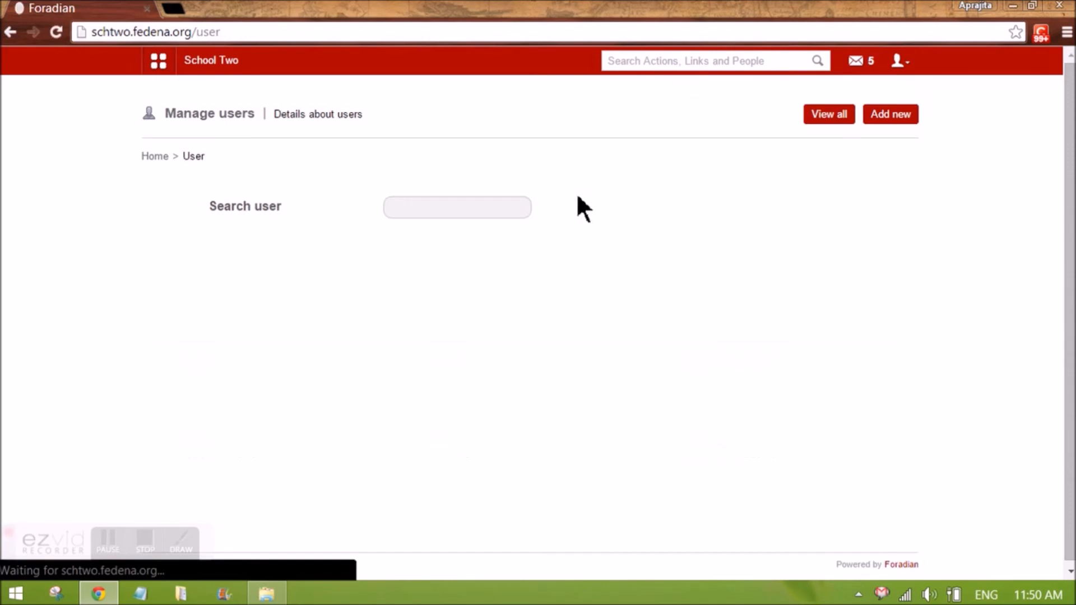
{"action": "left_click", "coordinate": [431, 210]}
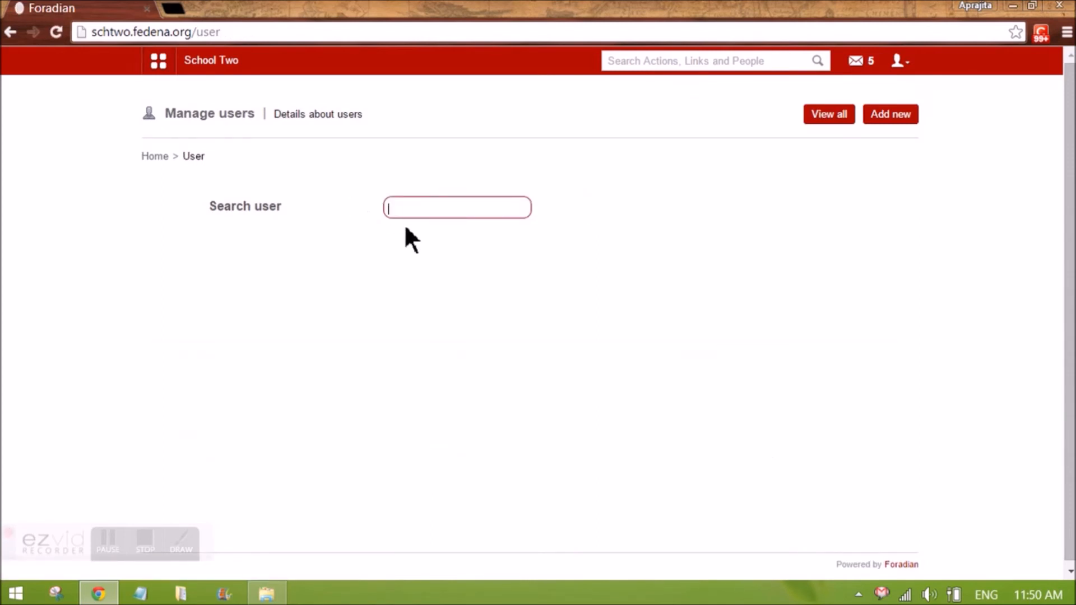
{"action": "type", "text": "cacy"}
{"action": "left_click", "coordinate": [303, 308]}
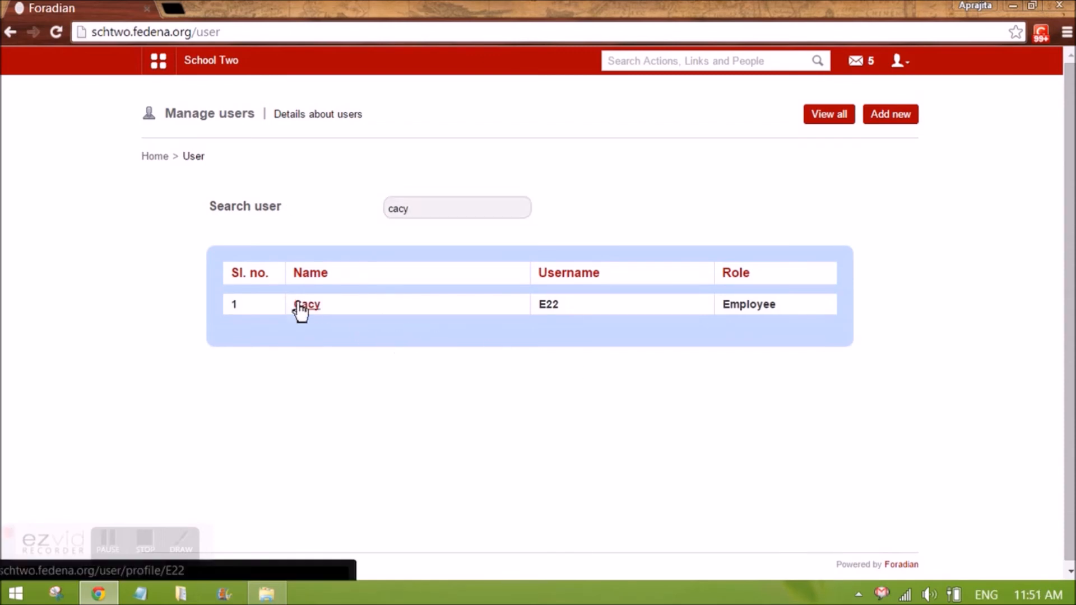
{"action": "left_click", "coordinate": [301, 310]}
{"action": "left_click", "coordinate": [681, 373]}
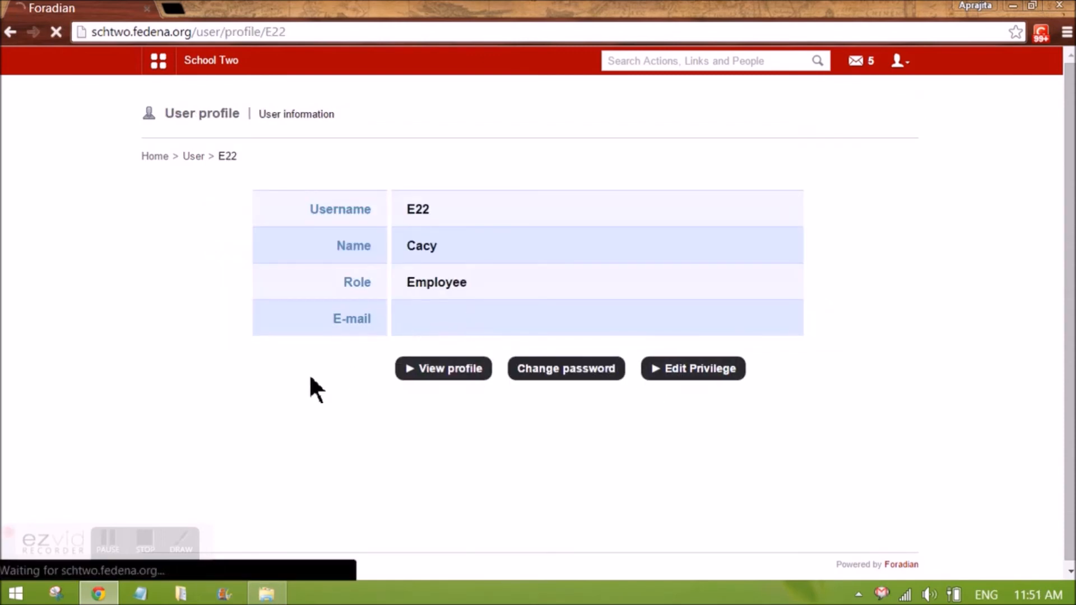
Enable the Inventory Sales privilege for the employee and save the privilege changes
{"action": "scroll", "coordinate": [310, 384], "scroll_direction": "down", "scroll_amount": 4}
{"action": "left_click", "coordinate": [184, 467]}
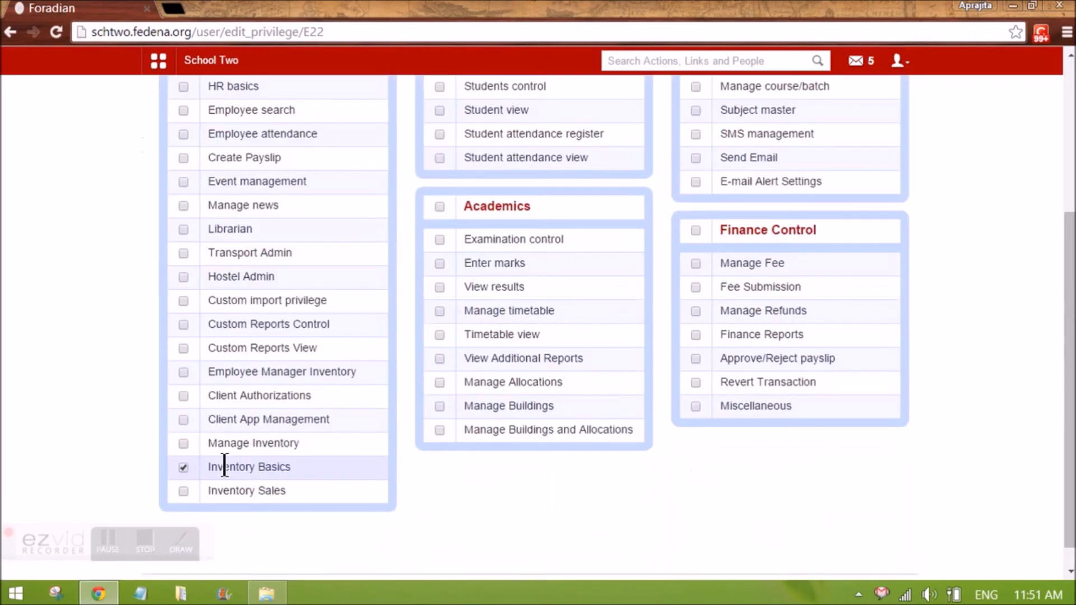
{"action": "left_click", "coordinate": [178, 489]}
{"action": "left_click", "coordinate": [183, 469]}
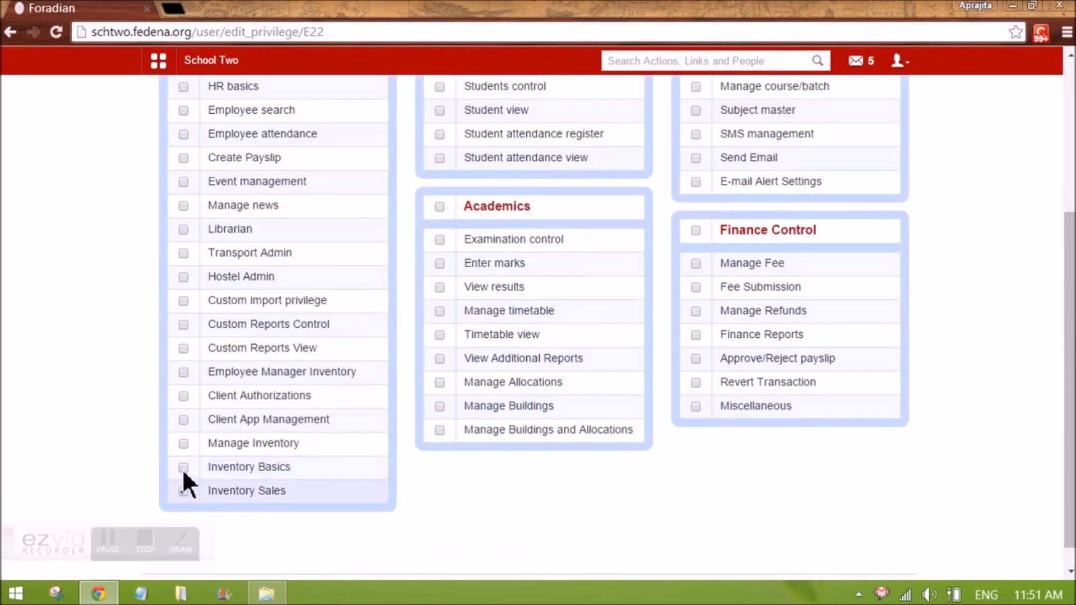
{"action": "scroll", "coordinate": [383, 489], "scroll_direction": "down", "scroll_amount": 1}
{"action": "scroll", "coordinate": [512, 421], "scroll_direction": "up", "scroll_amount": 5}
{"action": "left_click", "coordinate": [878, 202]}
Log out and sign in with the employee's username and password
{"action": "left_click", "coordinate": [902, 60]}
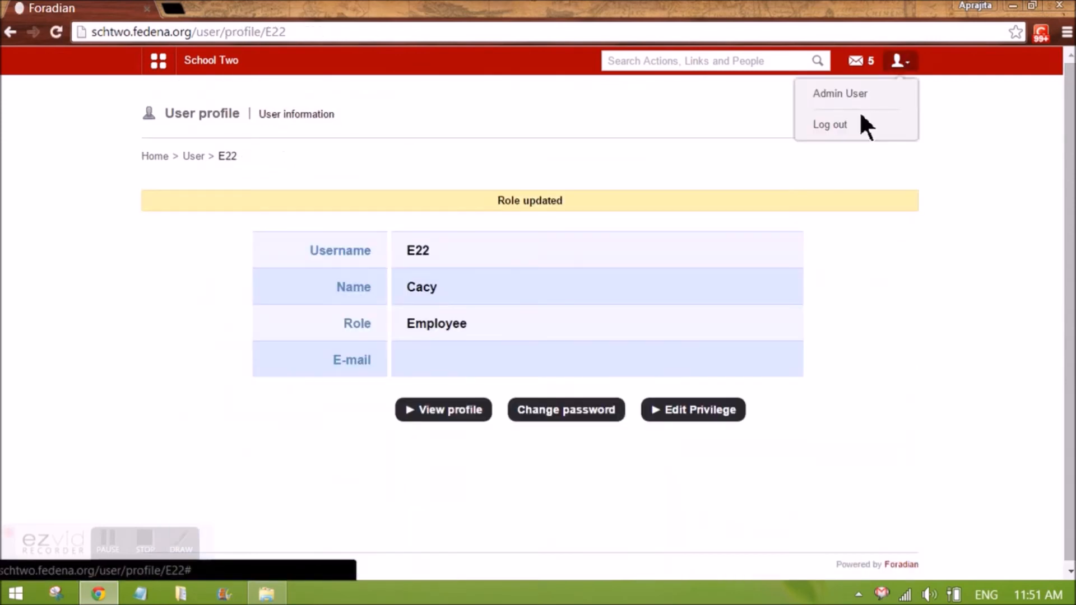
{"action": "left_click", "coordinate": [853, 125]}
{"action": "left_click", "coordinate": [546, 231]}
{"action": "double_click", "coordinate": [546, 231]}
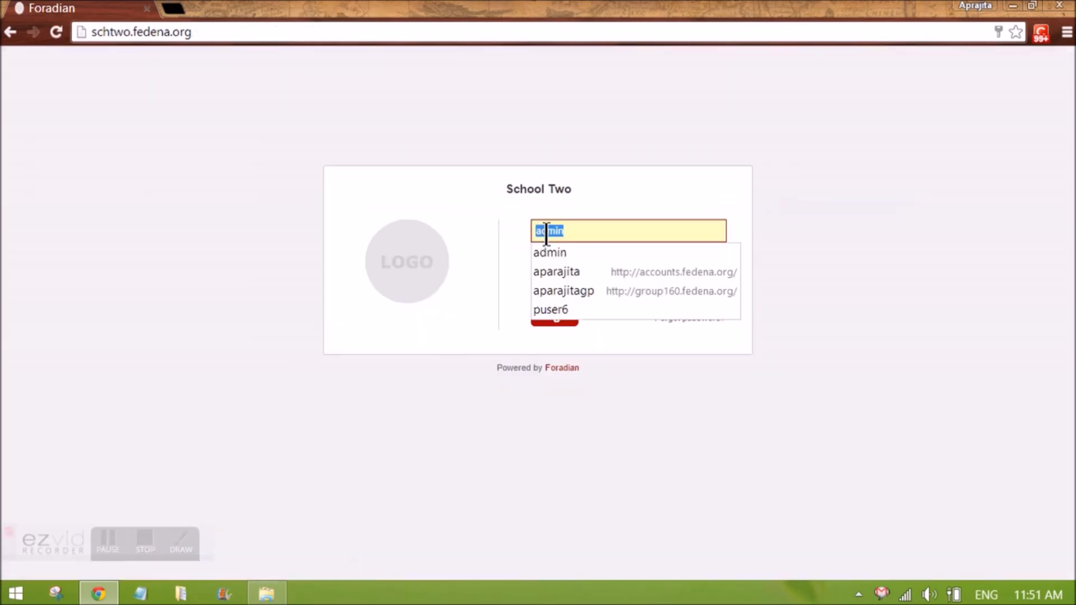
{"action": "type", "text": "E12"}
{"action": "key", "text": "Tab"}
{"action": "type", "text": "E12123"}
{"action": "key", "text": "Return"}
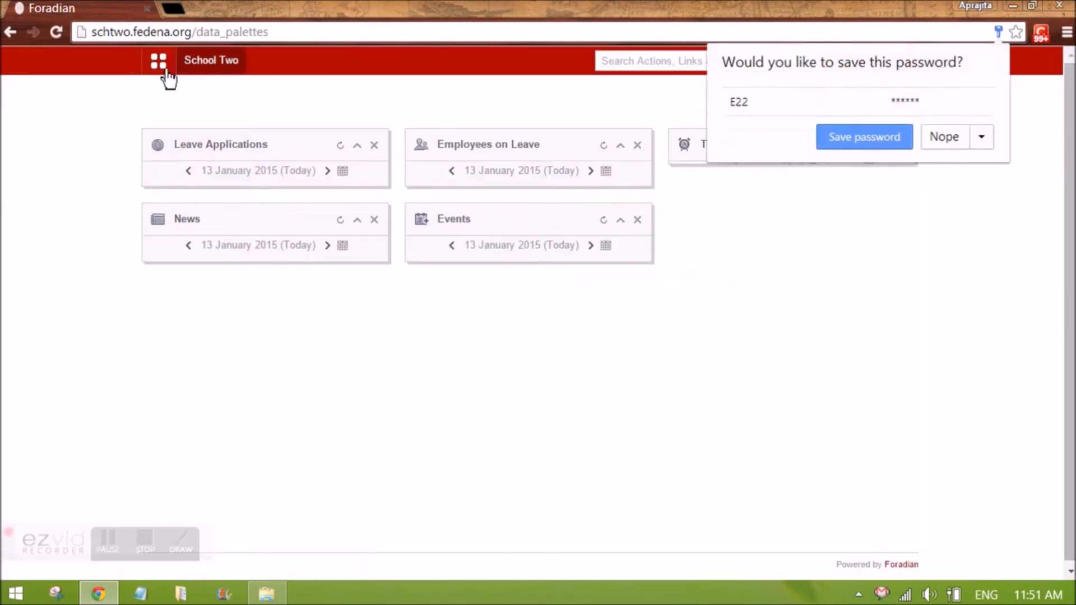
Open Inventory from the Administration menu and start a new invoice
{"action": "left_click", "coordinate": [162, 67]}
{"action": "left_click", "coordinate": [459, 98]}
{"action": "left_click", "coordinate": [439, 101]}
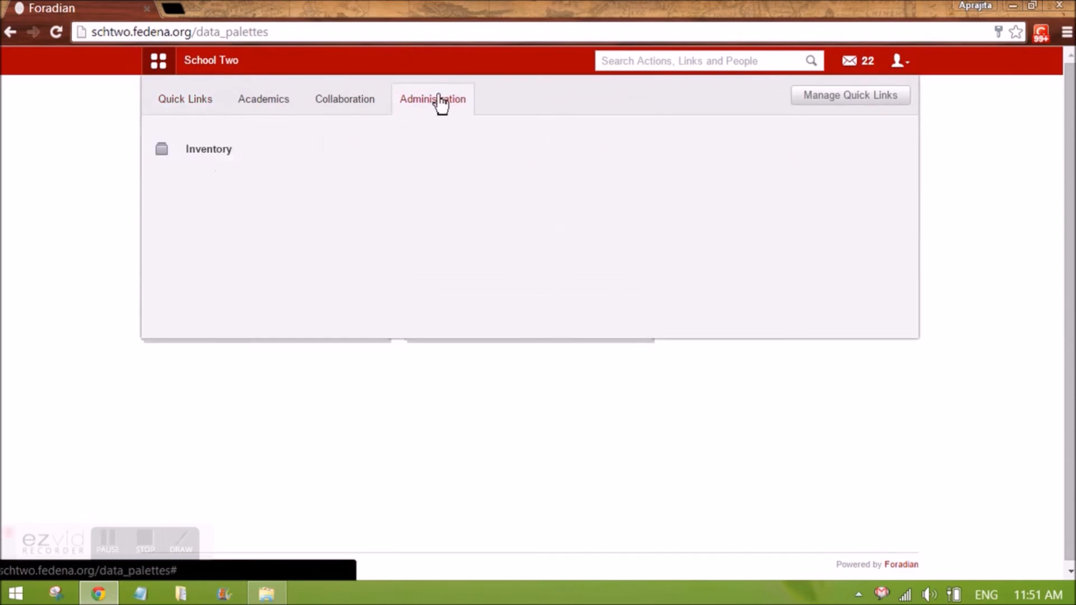
{"action": "left_click", "coordinate": [343, 153]}
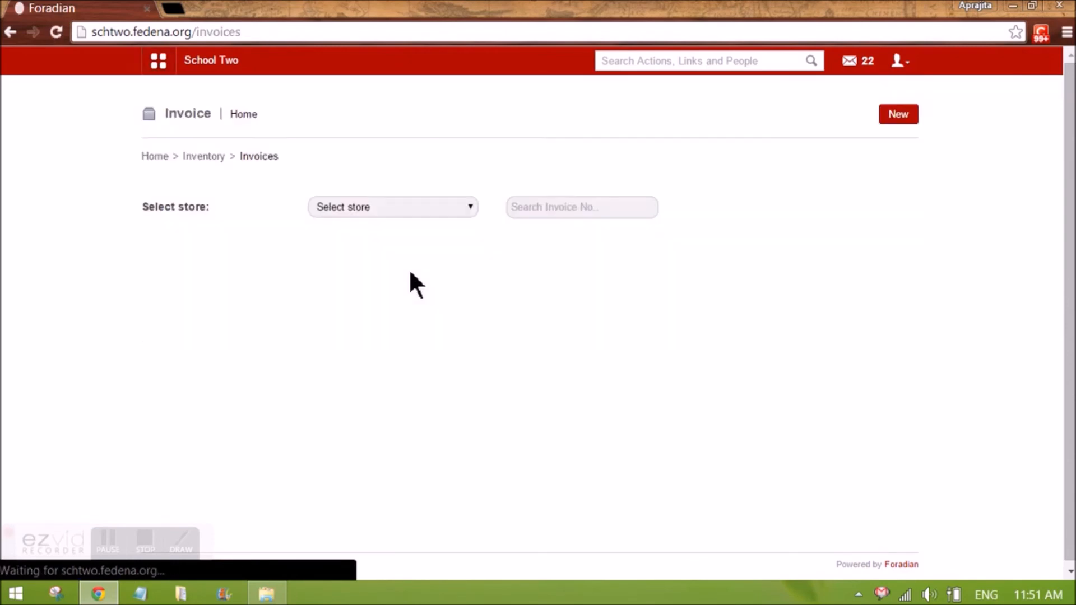
{"action": "left_click", "coordinate": [891, 114]}
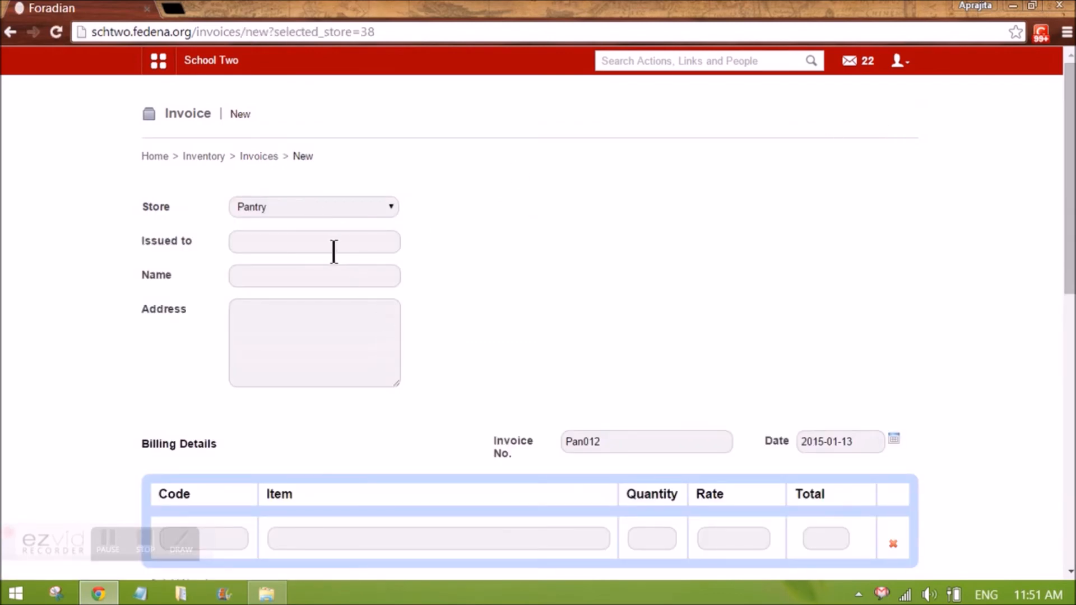
Keep the Pantry store and pick the recipient user for the invoice's Issued to field
{"action": "left_click", "coordinate": [270, 206]}
{"action": "left_click", "coordinate": [269, 222]}
{"action": "left_click", "coordinate": [271, 240]}
{"action": "type", "text": "user1"}
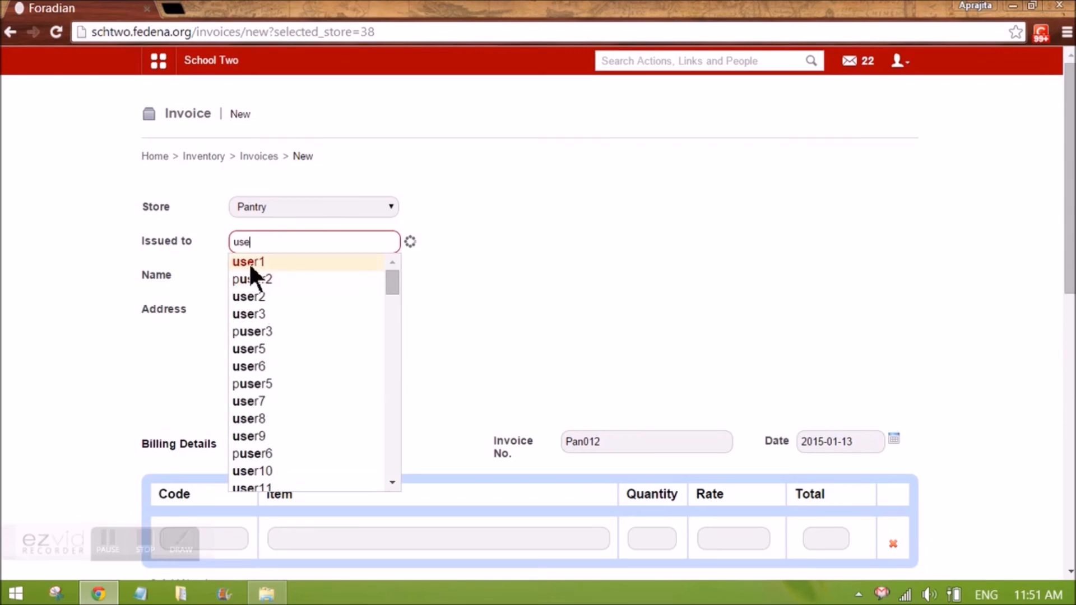
{"action": "left_click", "coordinate": [249, 262]}
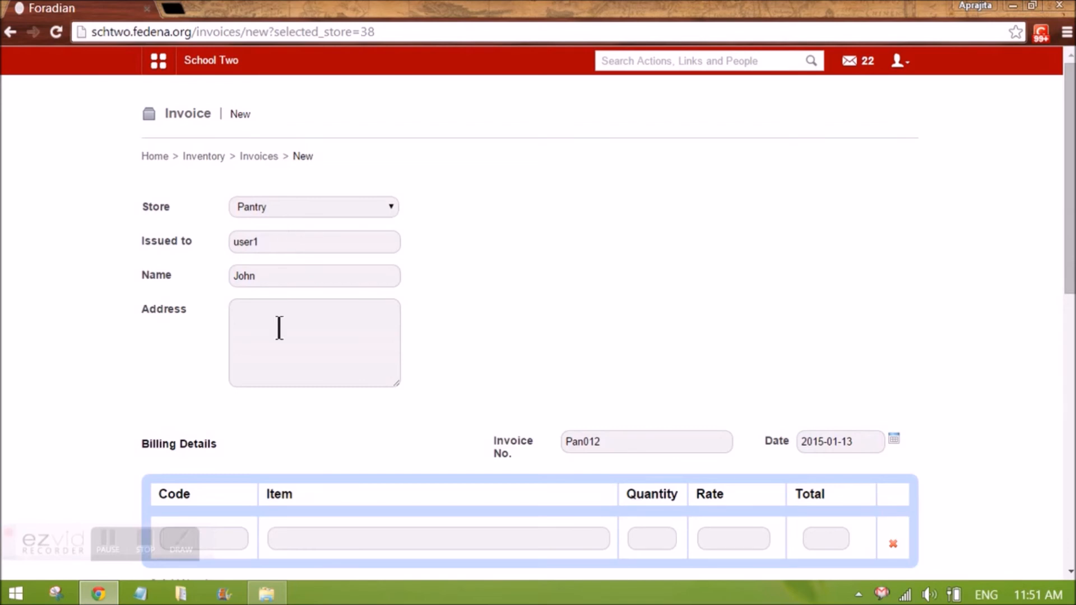
Add Dark Choc as the invoice's billing item
{"action": "left_click", "coordinate": [279, 327]}
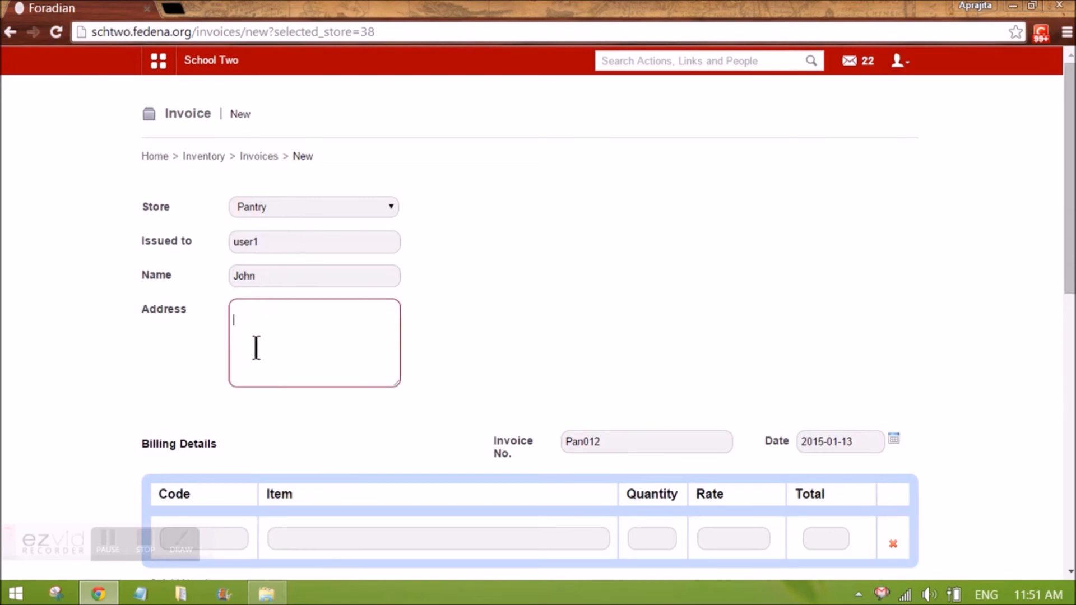
{"action": "scroll", "coordinate": [255, 350], "scroll_direction": "down", "scroll_amount": 3}
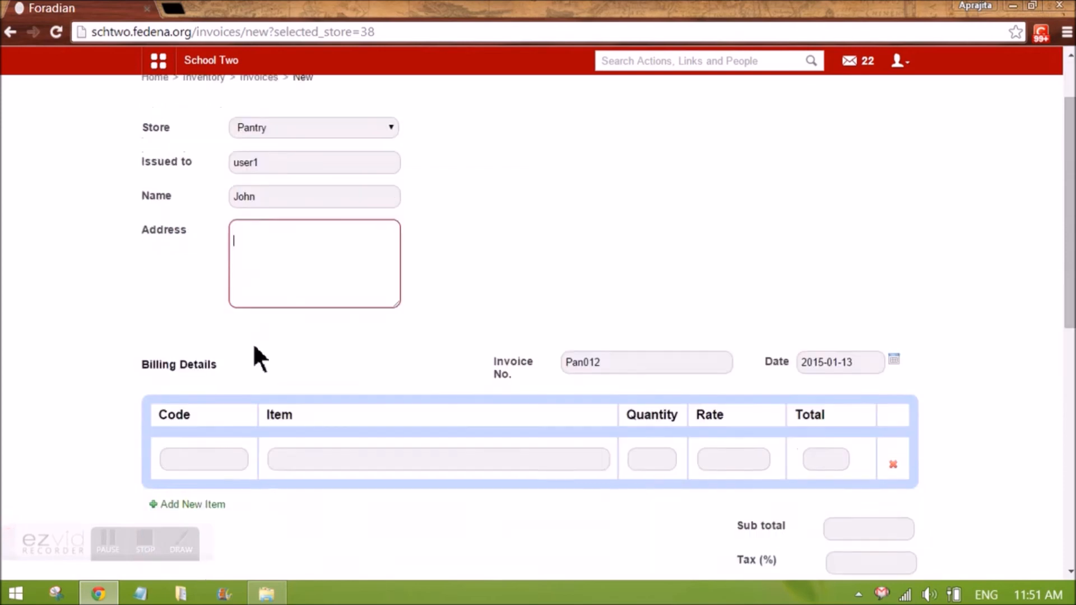
{"action": "scroll", "coordinate": [248, 353], "scroll_direction": "down", "scroll_amount": 2}
{"action": "left_click", "coordinate": [337, 293]}
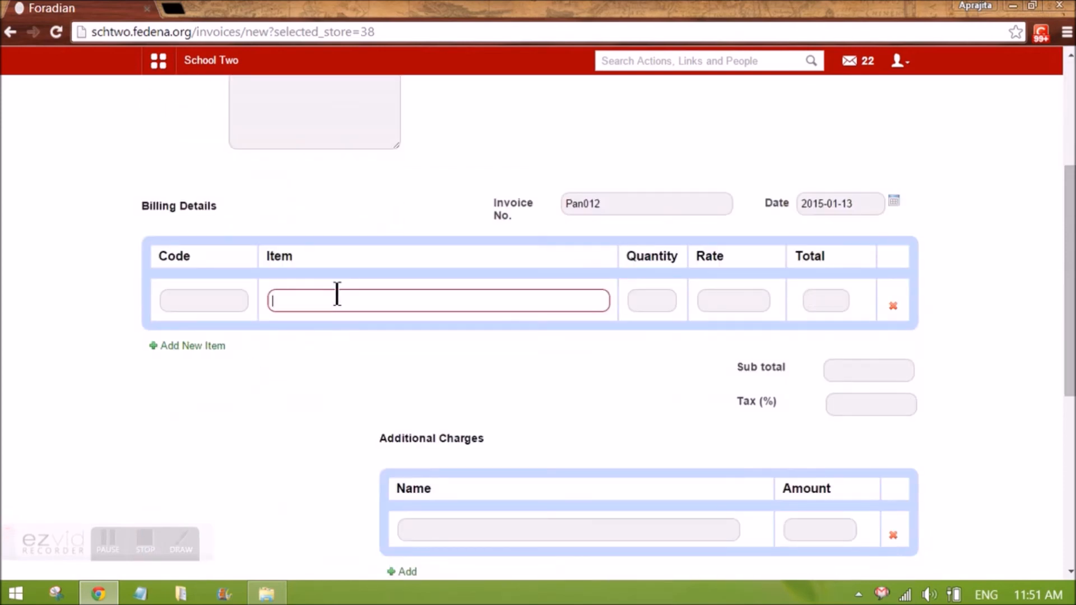
{"action": "type", "text": "darc"}
{"action": "key", "text": "BackSpace"}
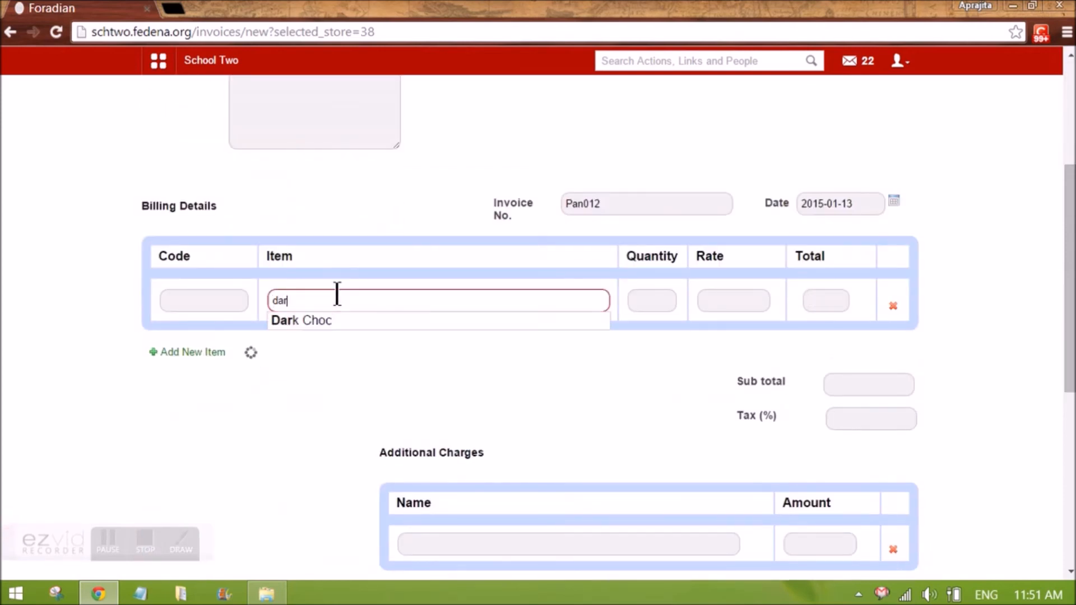
{"action": "left_click", "coordinate": [308, 318]}
Set the Dark Choc quantity to 10
{"action": "left_click", "coordinate": [629, 300]}
{"action": "key", "text": "BackSpace"}
{"action": "type", "text": "10"}
{"action": "left_click", "coordinate": [808, 301]}
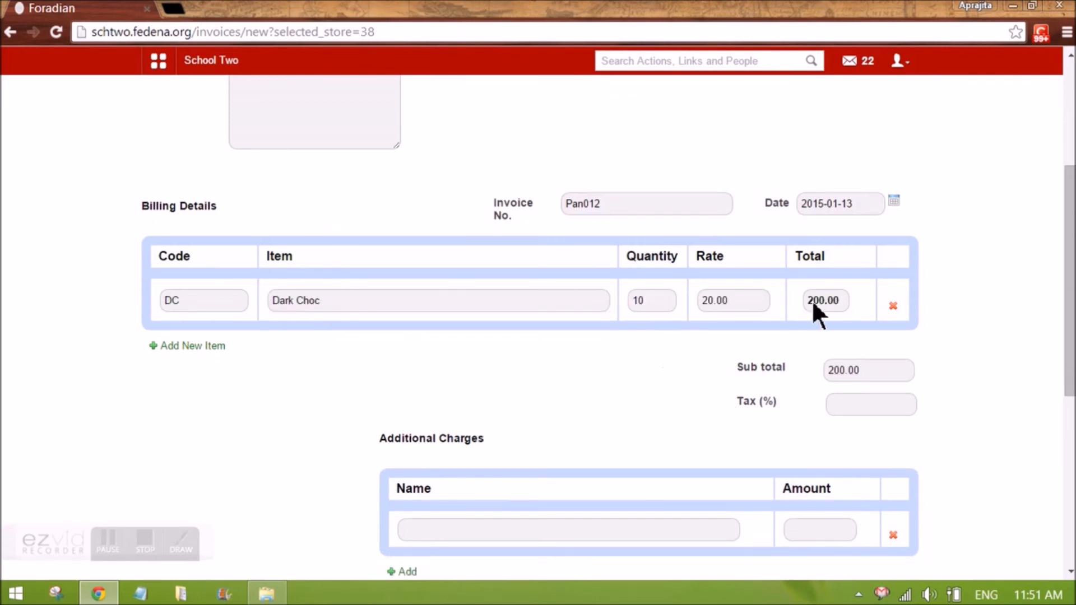
Examine the invoice's additional charges and discounts sections
{"action": "scroll", "coordinate": [829, 318], "scroll_direction": "down", "scroll_amount": 3}
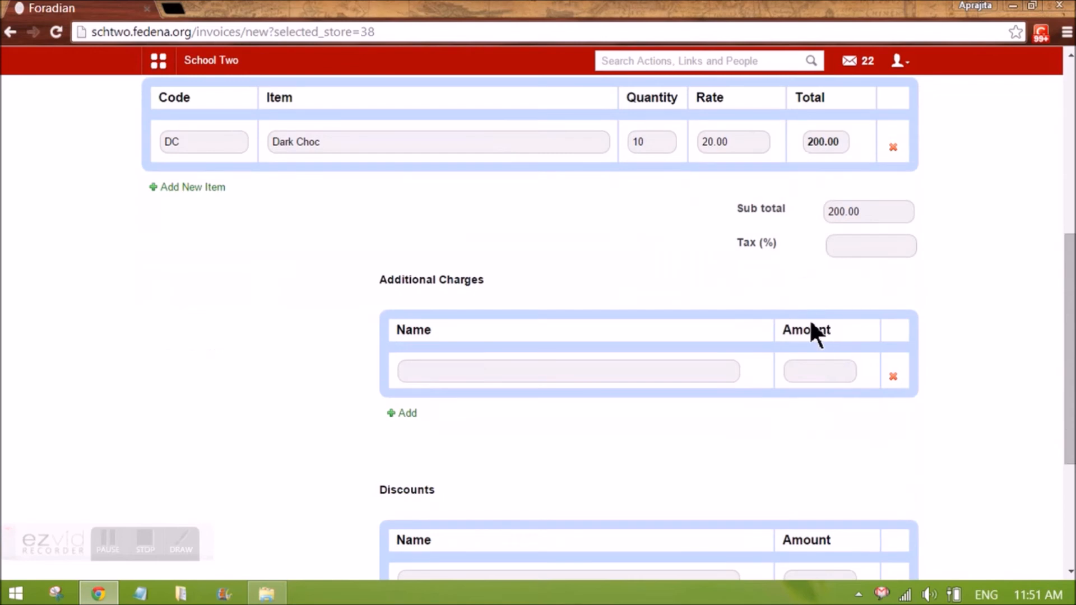
{"action": "left_click", "coordinate": [470, 367]}
{"action": "scroll", "coordinate": [468, 370], "scroll_direction": "down", "scroll_amount": 1}
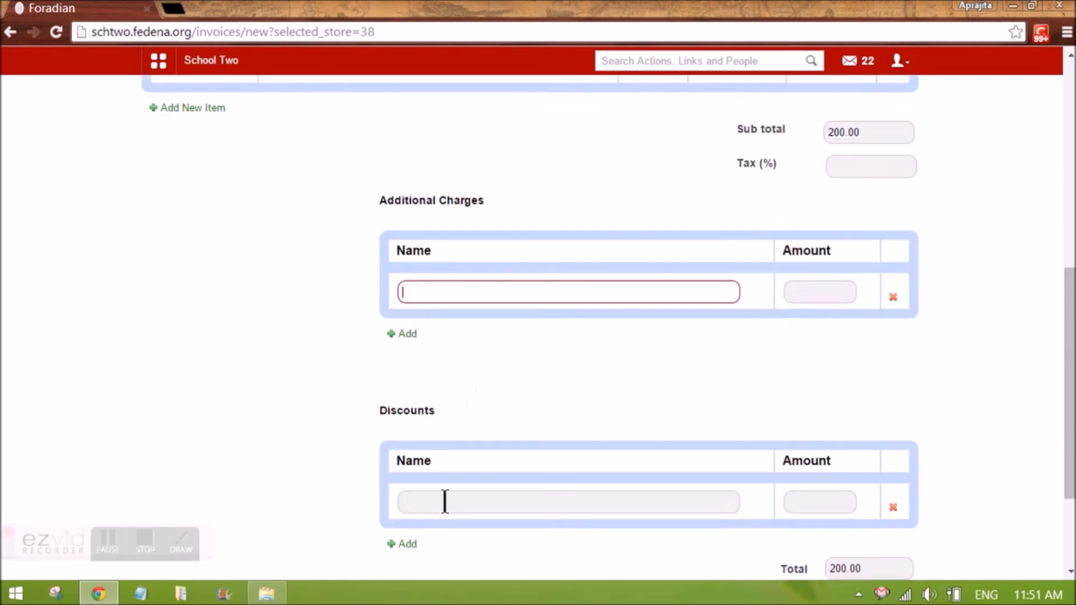
{"action": "left_click", "coordinate": [444, 502]}
{"action": "scroll", "coordinate": [494, 250], "scroll_direction": "up", "scroll_amount": 9}
{"action": "left_click", "coordinate": [293, 247]}
{"action": "scroll", "coordinate": [293, 247], "scroll_direction": "down", "scroll_amount": 6}
{"action": "scroll", "coordinate": [506, 362], "scroll_direction": "down", "scroll_amount": 5}
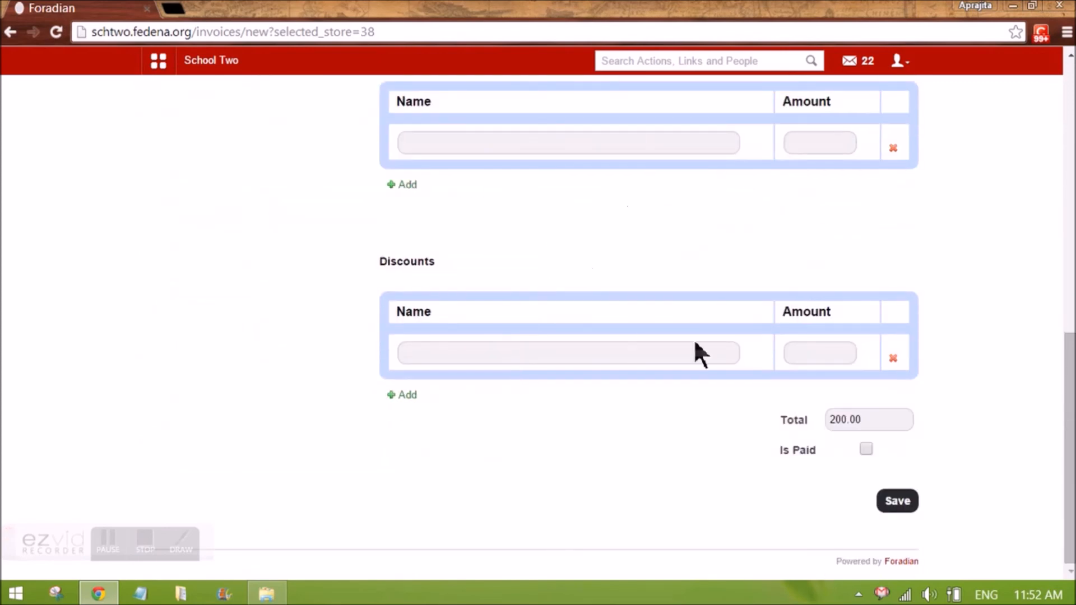
Mark the invoice as paid and save it
{"action": "left_click", "coordinate": [870, 429]}
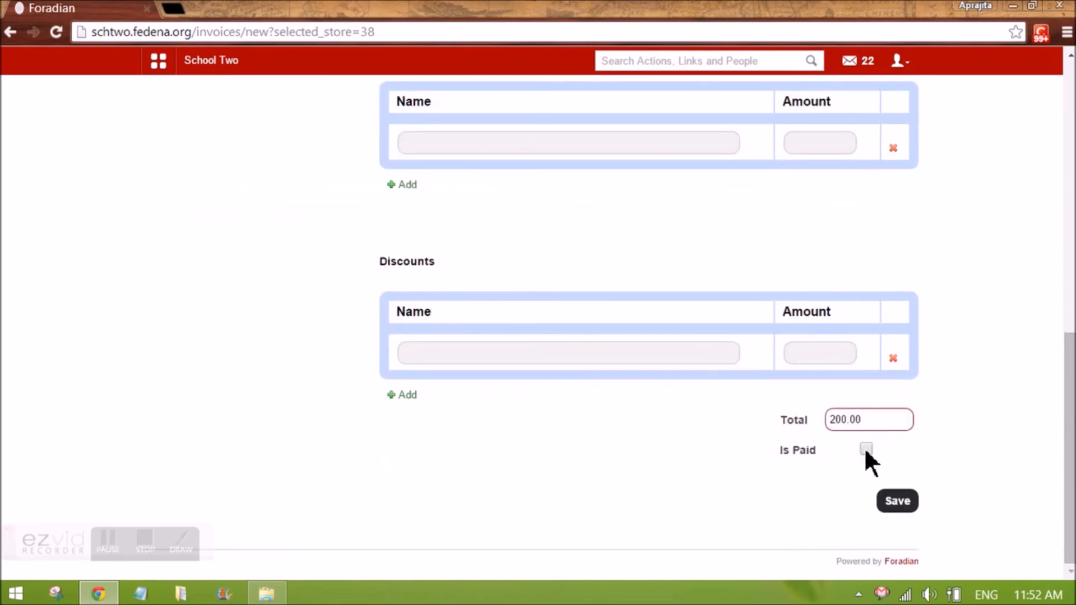
{"action": "left_click", "coordinate": [865, 448]}
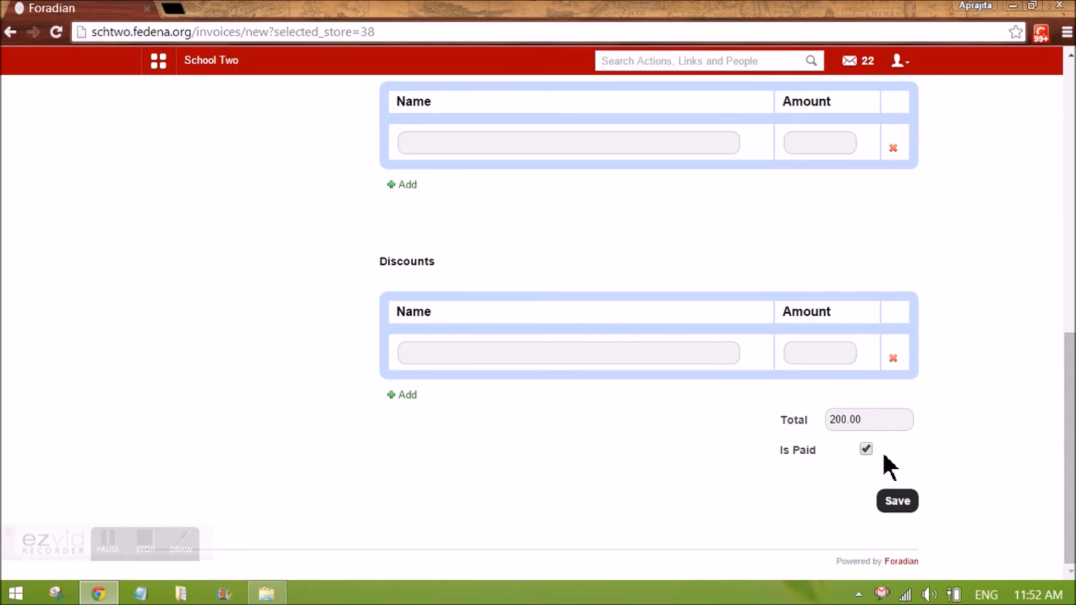
{"action": "left_click", "coordinate": [892, 506]}
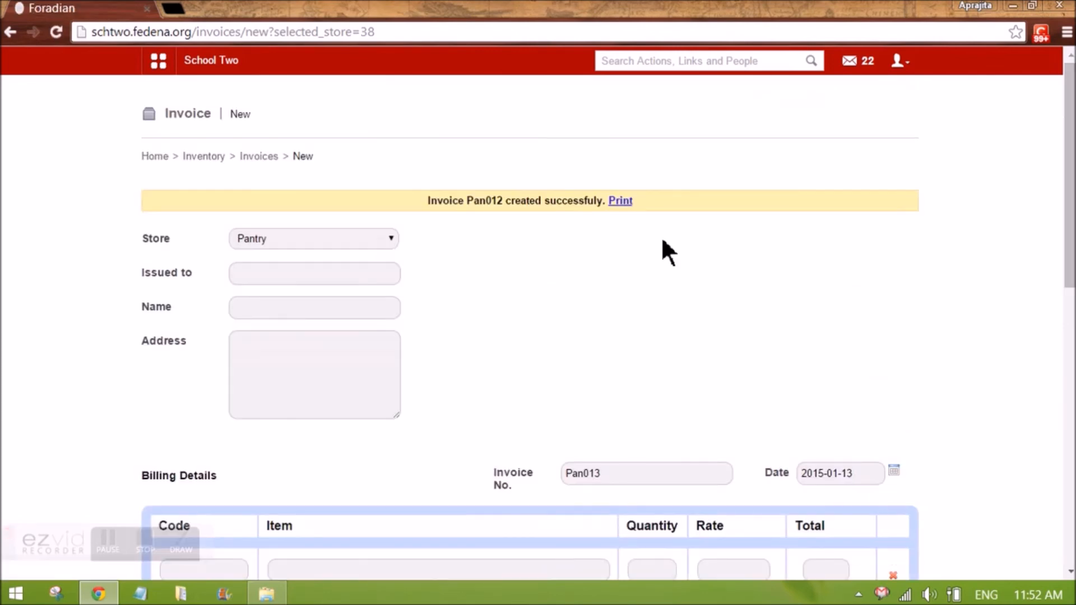
Open the printable version of invoice Pan012, review it, and return to the invoice page
{"action": "left_click", "coordinate": [621, 201]}
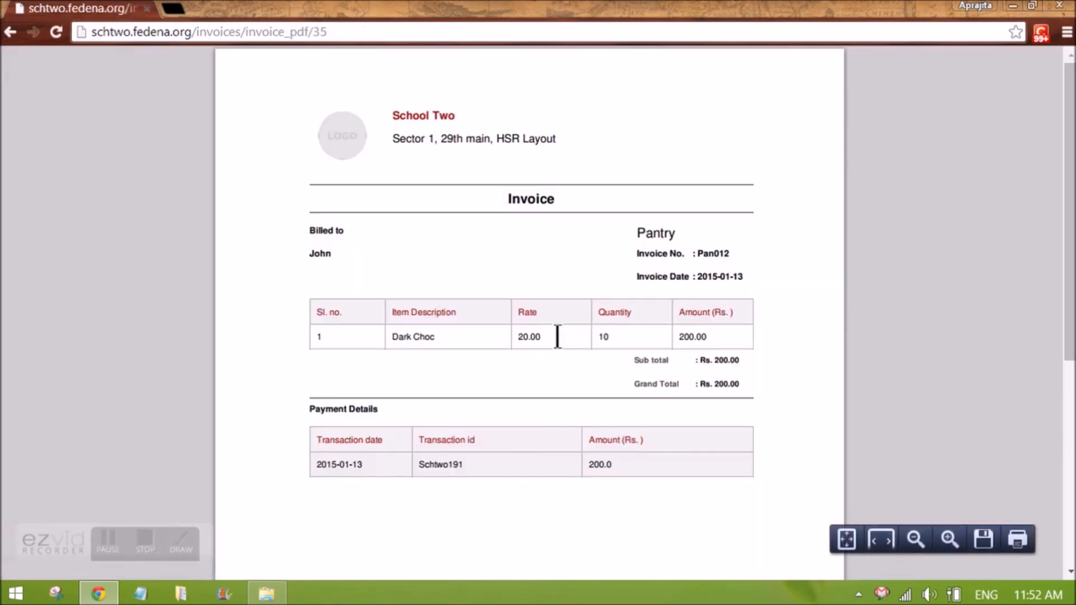
{"action": "key", "text": "ctrl+plus"}
{"action": "key", "text": "ctrl+plus"}
{"action": "scroll", "coordinate": [554, 336], "scroll_direction": "down", "scroll_amount": 1}
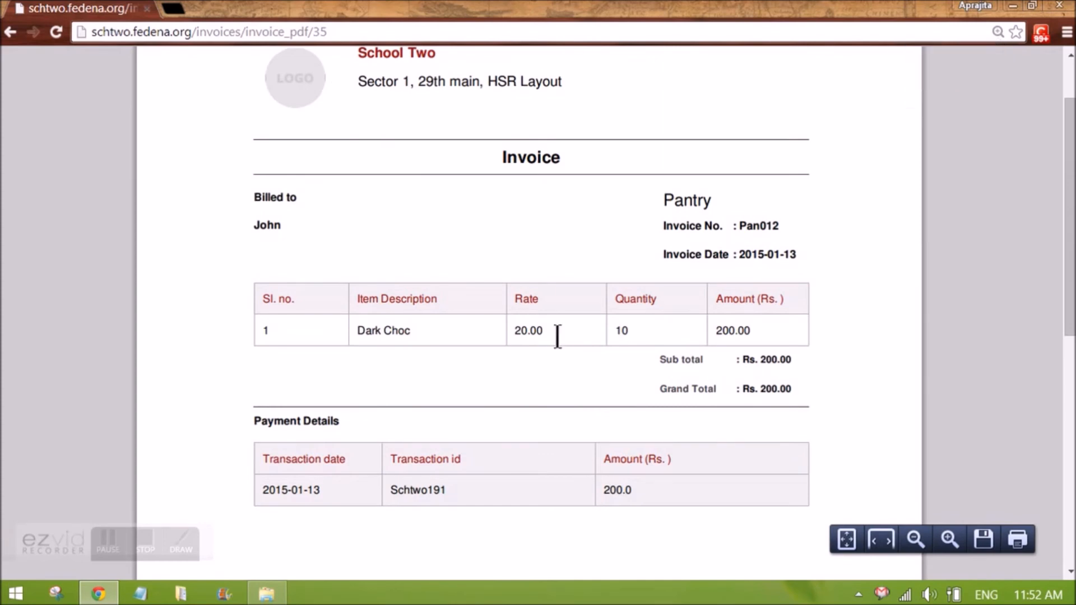
{"action": "scroll", "coordinate": [555, 337], "scroll_direction": "up", "scroll_amount": 1}
{"action": "scroll", "coordinate": [555, 336], "scroll_direction": "down", "scroll_amount": 1}
{"action": "scroll", "coordinate": [555, 336], "scroll_direction": "up", "scroll_amount": 1}
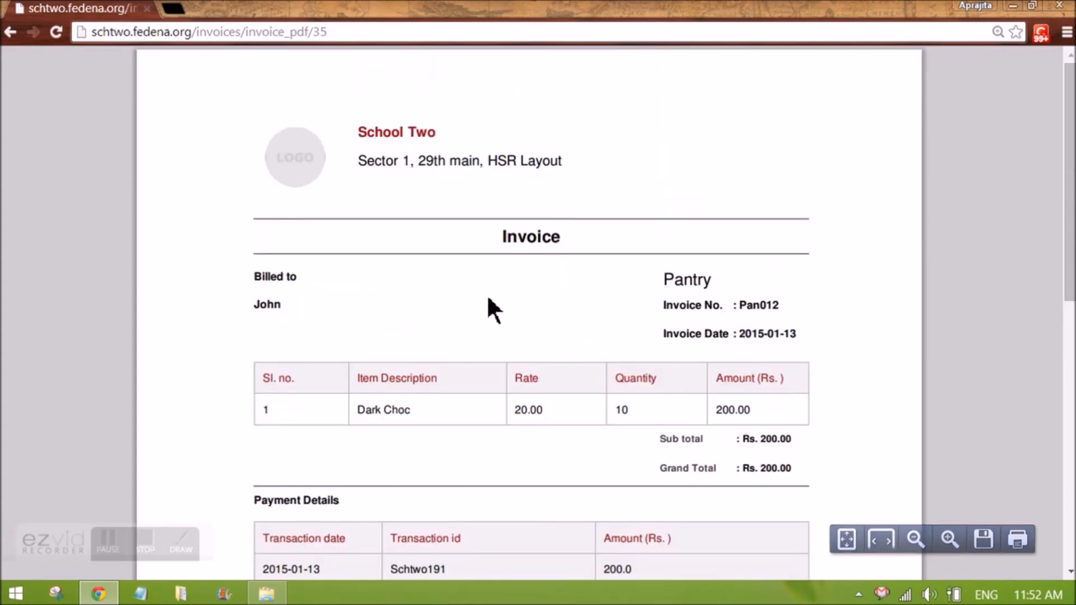
{"action": "key", "text": "alt+Left"}
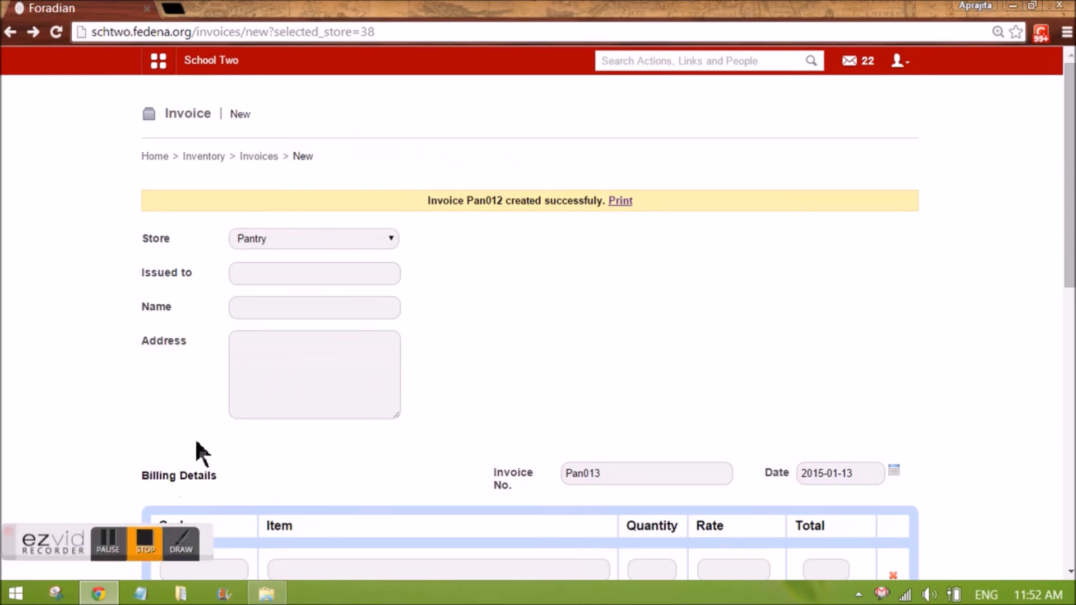
Generate an item-wise sales report for the Pantry store, Packed category, from 2015-01-06 to 2015-01-13
{"action": "left_click", "coordinate": [261, 156]}
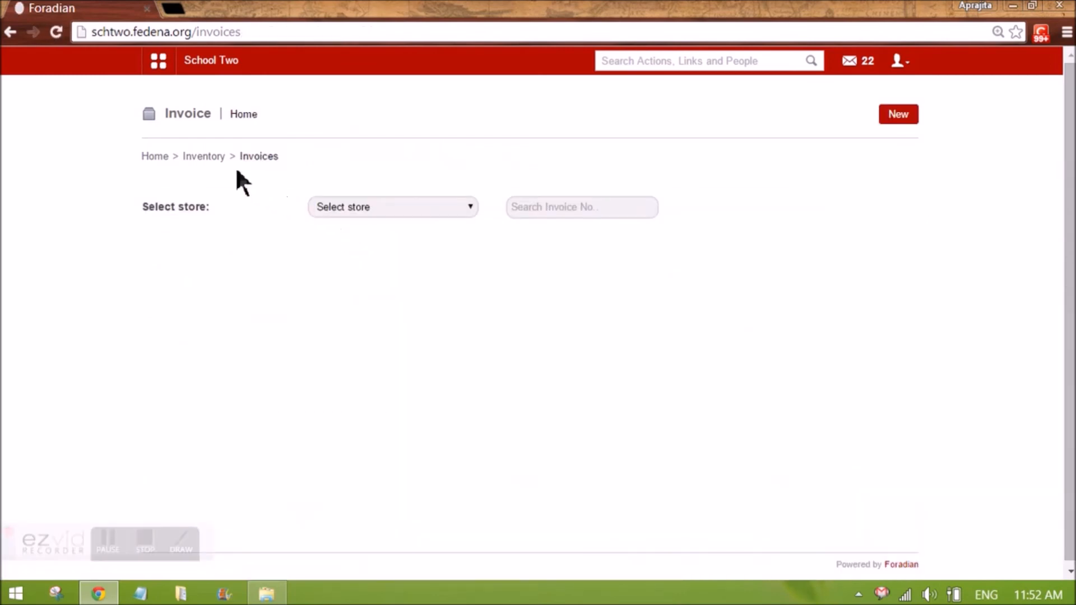
{"action": "left_click", "coordinate": [214, 158]}
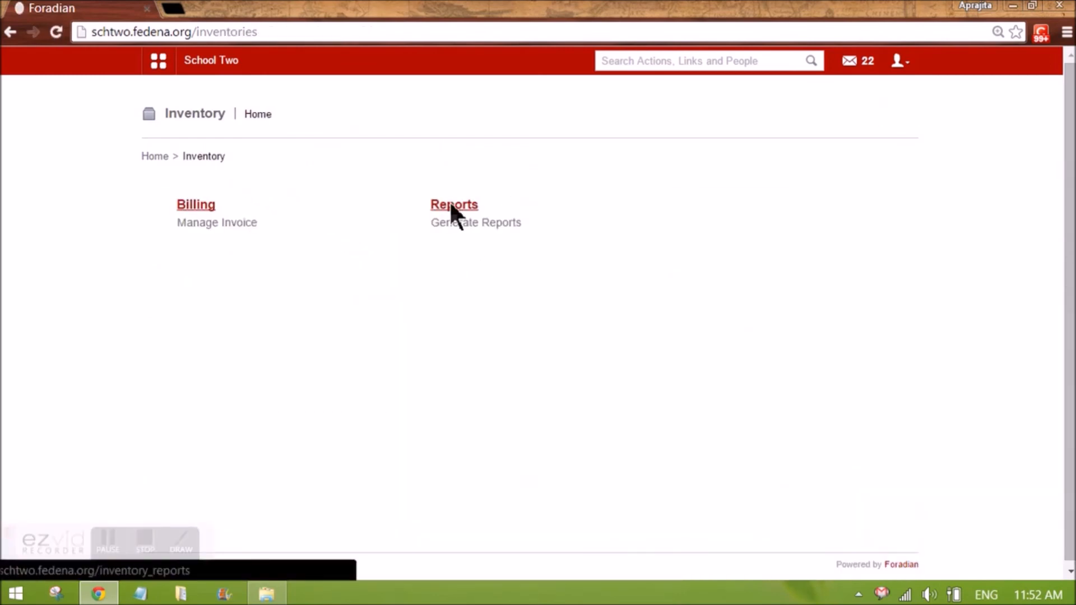
{"action": "left_click", "coordinate": [452, 206]}
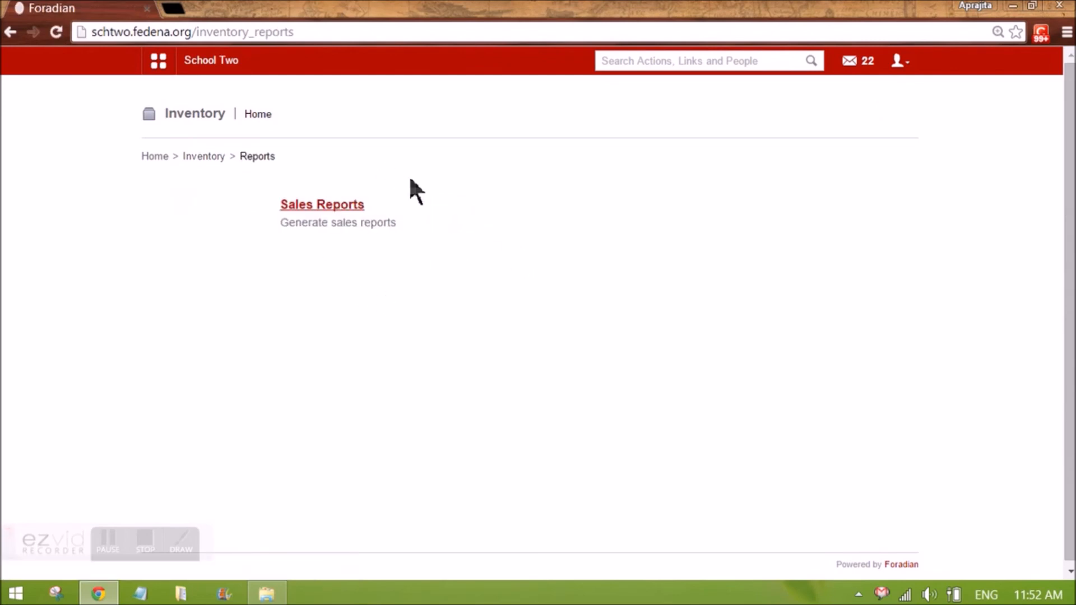
{"action": "left_click", "coordinate": [339, 207]}
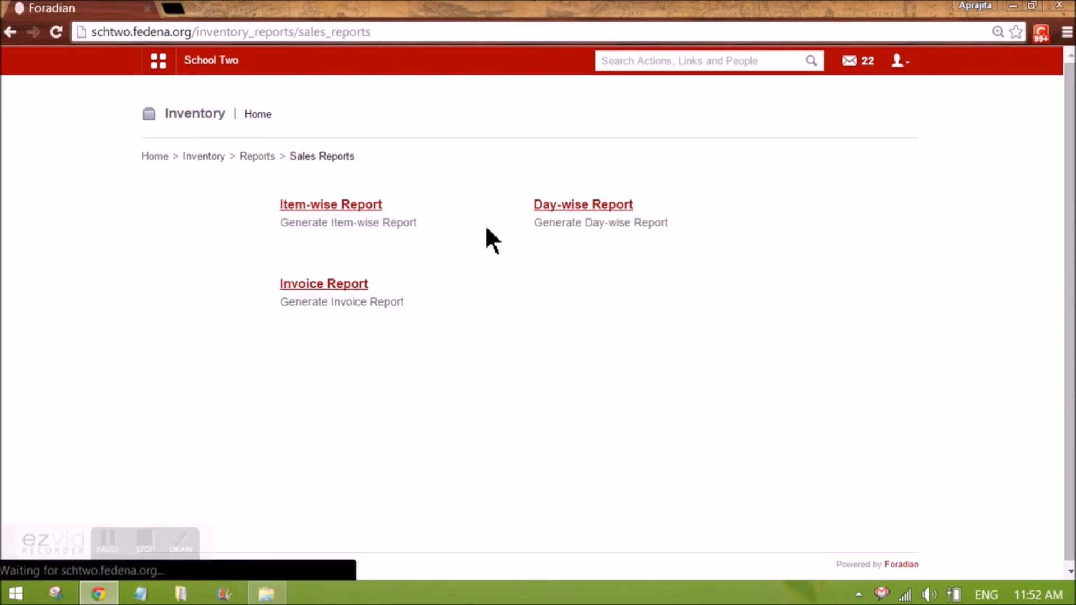
{"action": "left_click", "coordinate": [346, 207]}
{"action": "left_click", "coordinate": [313, 207]}
{"action": "left_click", "coordinate": [320, 232]}
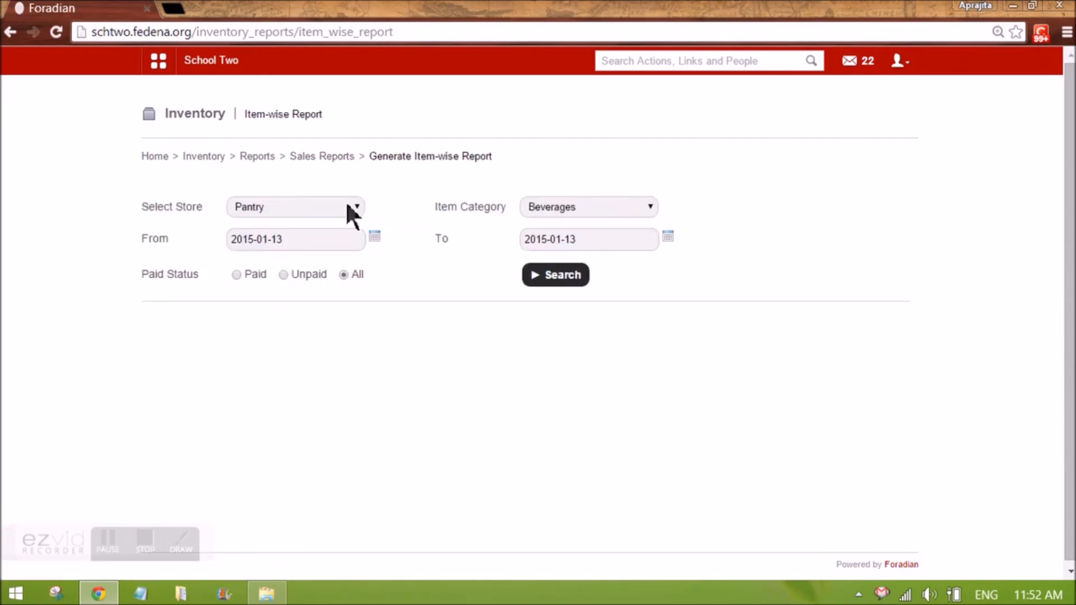
{"action": "left_click", "coordinate": [532, 207]}
{"action": "left_click", "coordinate": [545, 234]}
{"action": "left_click", "coordinate": [374, 236]}
{"action": "left_click", "coordinate": [282, 305]}
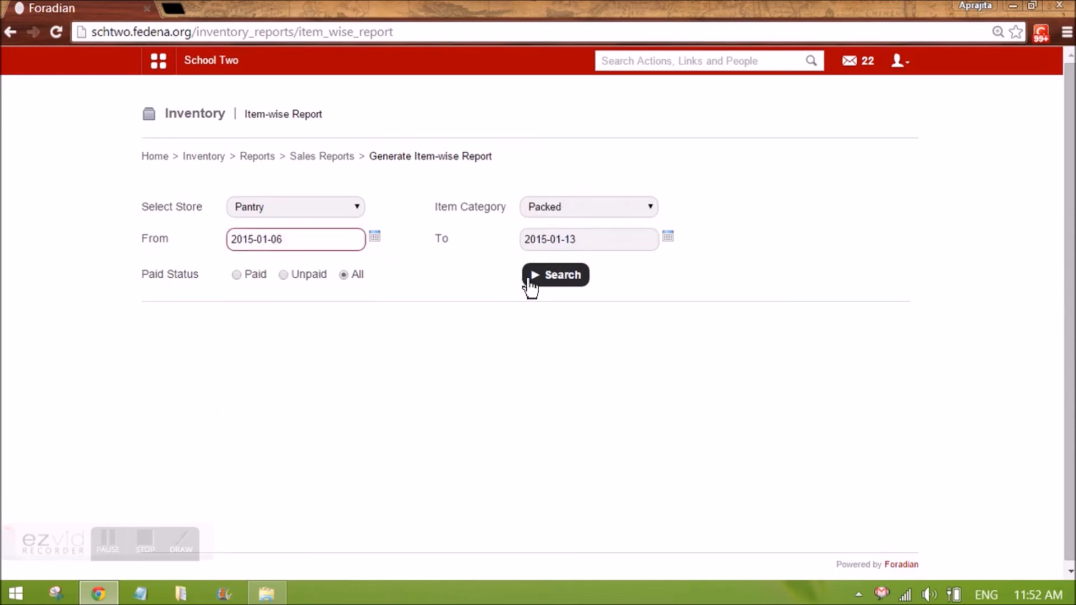
{"action": "left_click", "coordinate": [530, 283]}
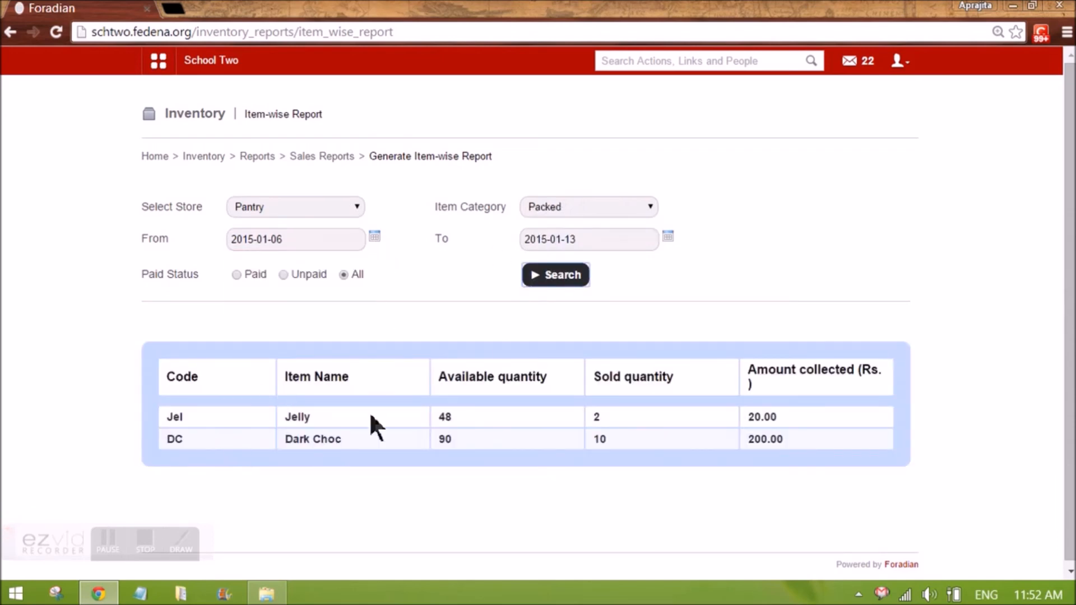
Examine the item-wise report's sold quantities and amounts collected
{"action": "double_click", "coordinate": [596, 417]}
{"action": "left_click", "coordinate": [603, 414]}
{"action": "left_click_drag", "start_coordinate": [453, 417], "coordinate": [440, 417]}
{"action": "left_click_drag", "start_coordinate": [752, 416], "coordinate": [789, 433]}
{"action": "left_click", "coordinate": [798, 439]}
Generate the Pantry day-wise sales report for paid sales from 2015-01-06 to 2015-01-13
{"action": "left_click", "coordinate": [346, 161]}
{"action": "left_click", "coordinate": [560, 206]}
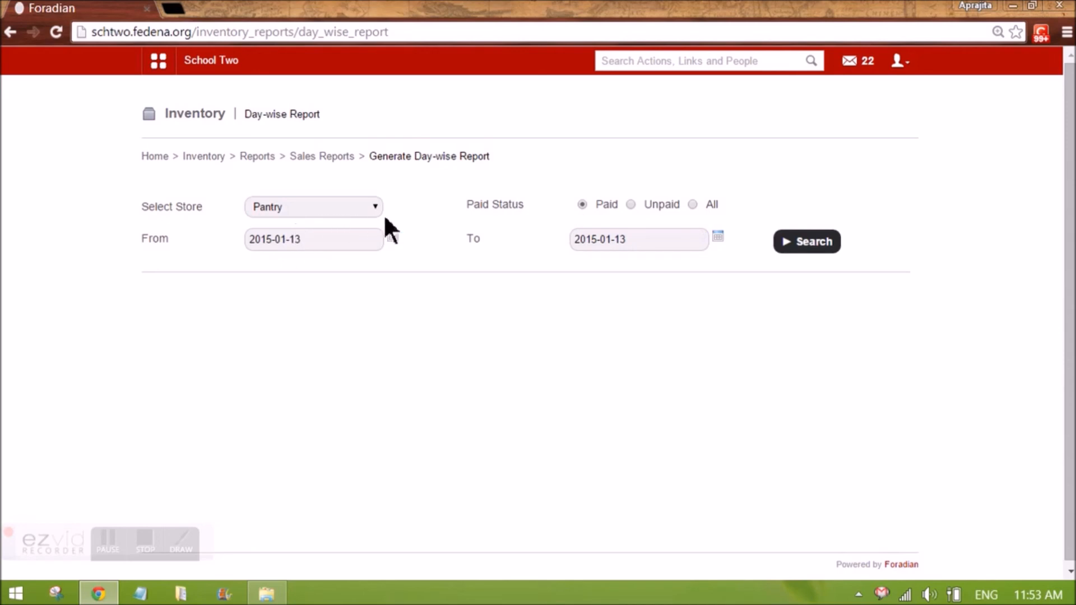
{"action": "left_click", "coordinate": [392, 236]}
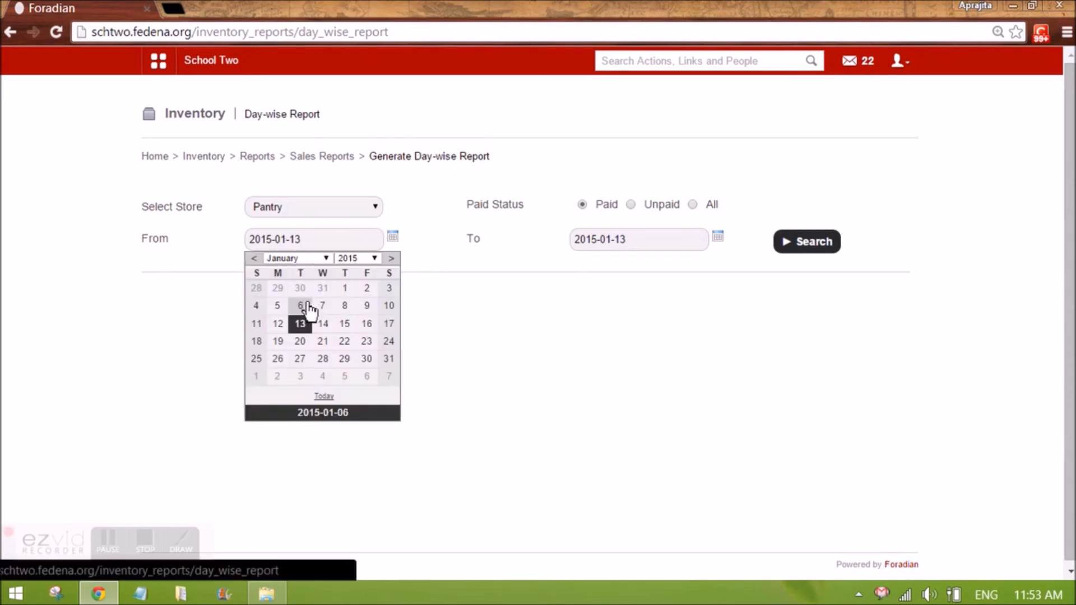
{"action": "left_click", "coordinate": [308, 306]}
{"action": "left_click", "coordinate": [774, 249]}
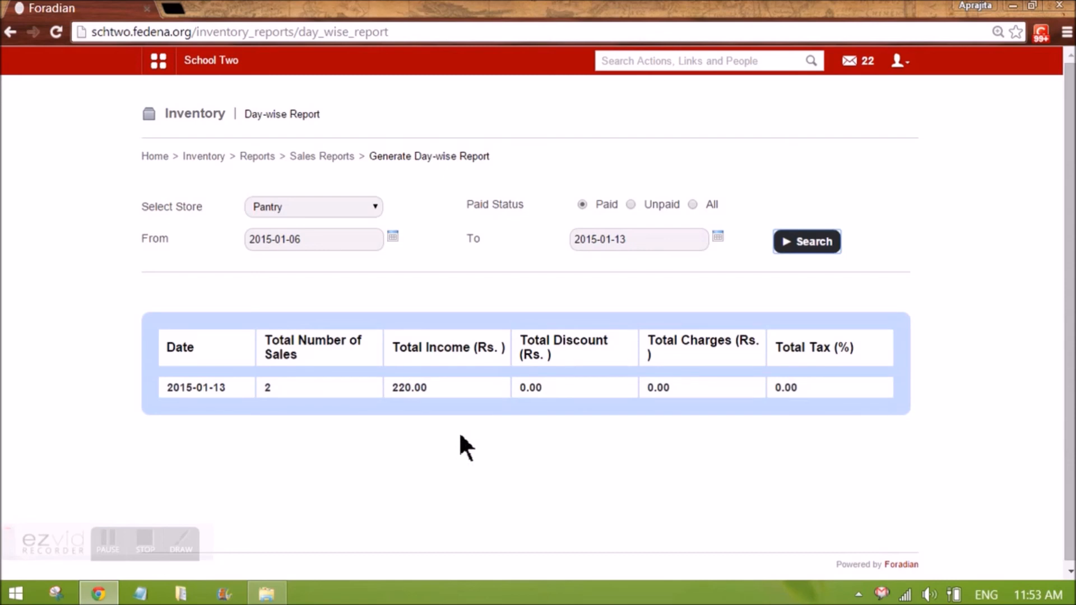
Search the Pantry invoice report for paid invoices on 2015-01-13 and open invoice Pan011
{"action": "left_click", "coordinate": [306, 157]}
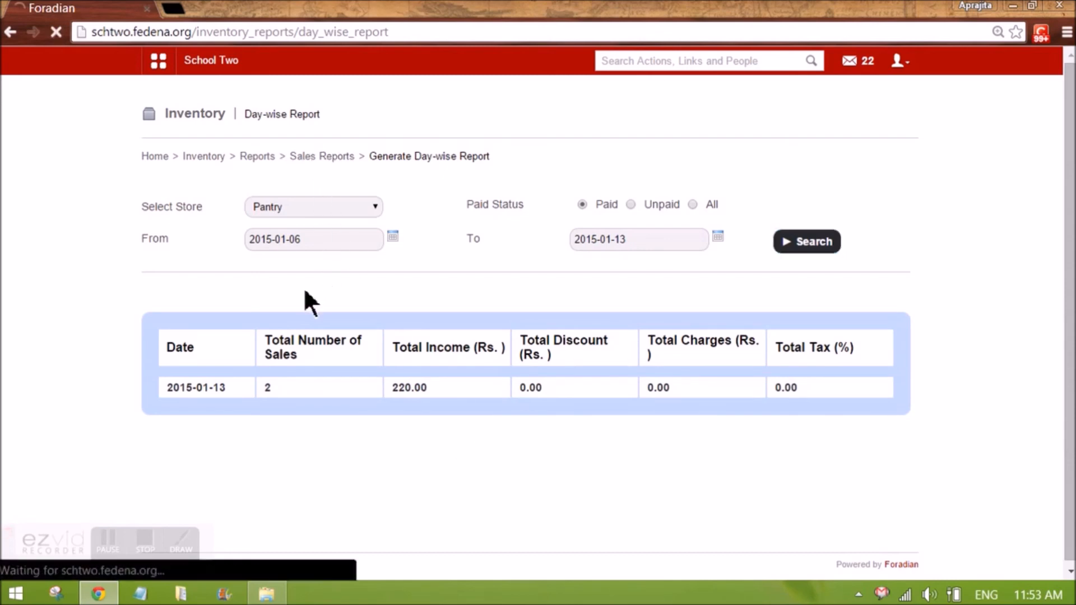
{"action": "left_click", "coordinate": [322, 293]}
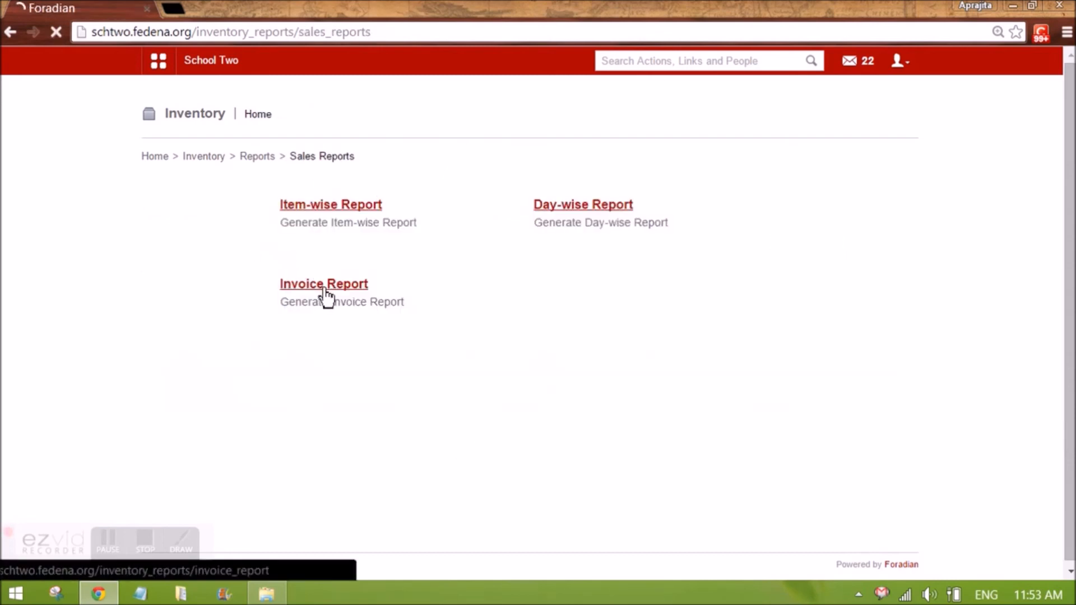
{"action": "left_click", "coordinate": [796, 246]}
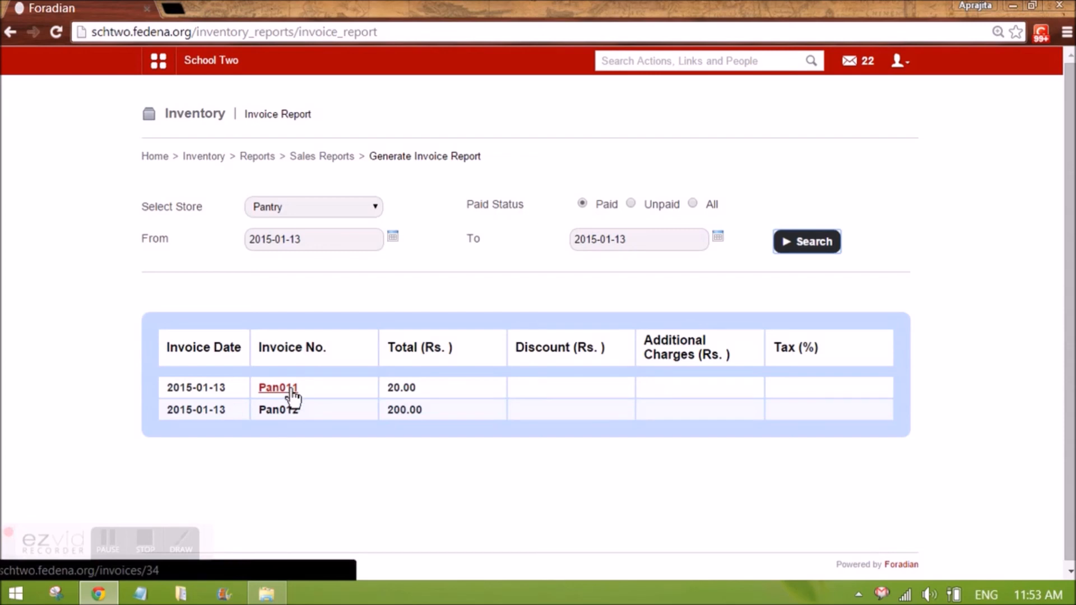
{"action": "left_click", "coordinate": [291, 390]}
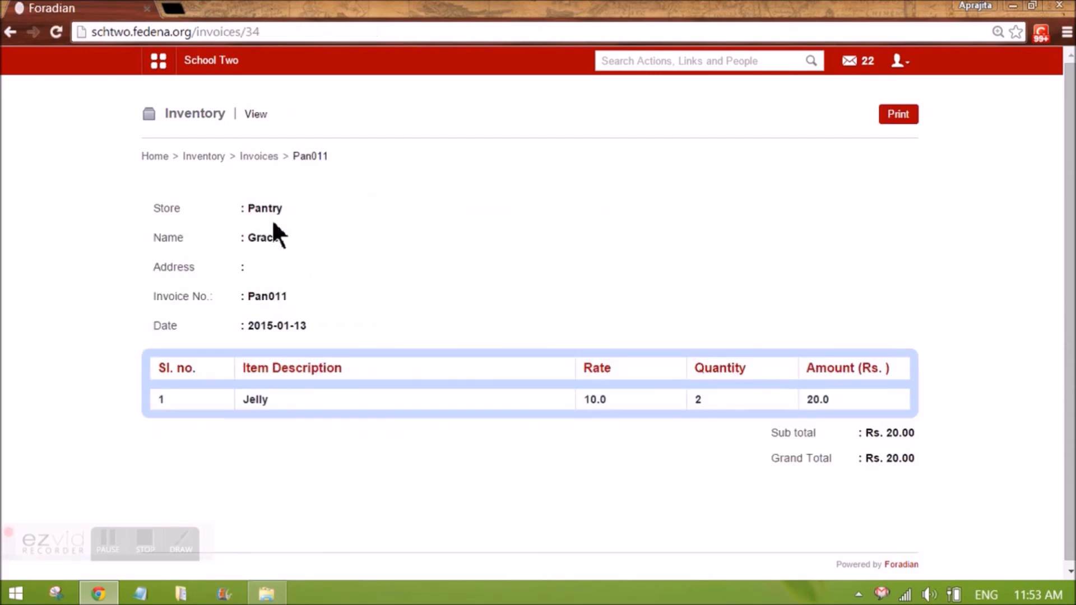
{"action": "left_click_drag", "start_coordinate": [270, 296], "coordinate": [247, 297]}
{"action": "left_click", "coordinate": [329, 324]}
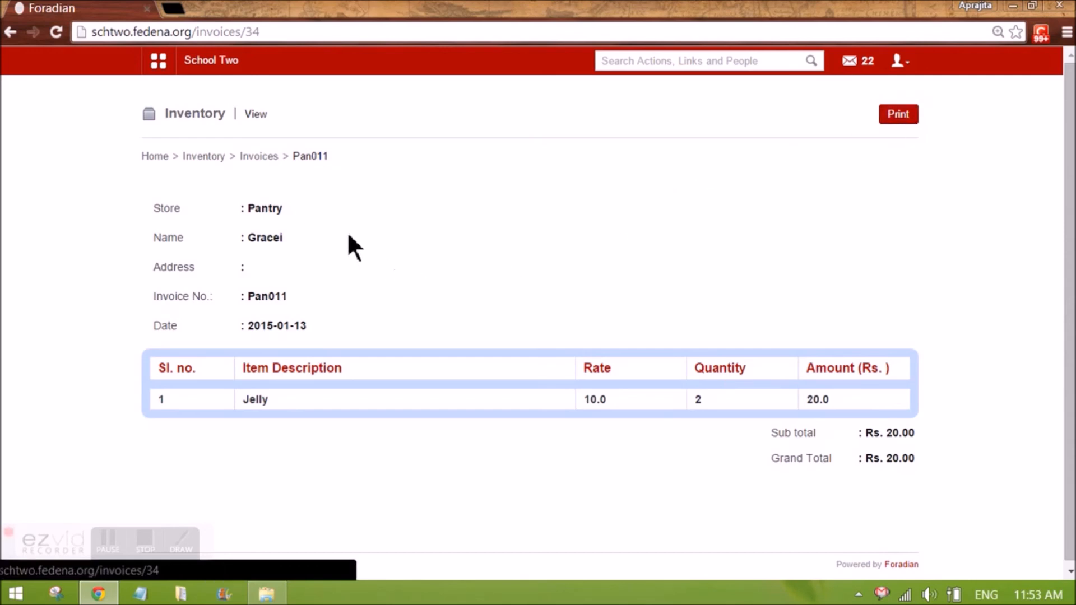
Log out and log back in with the admin account
{"action": "left_click", "coordinate": [897, 60]}
{"action": "left_click", "coordinate": [865, 127]}
{"action": "left_click", "coordinate": [563, 320]}
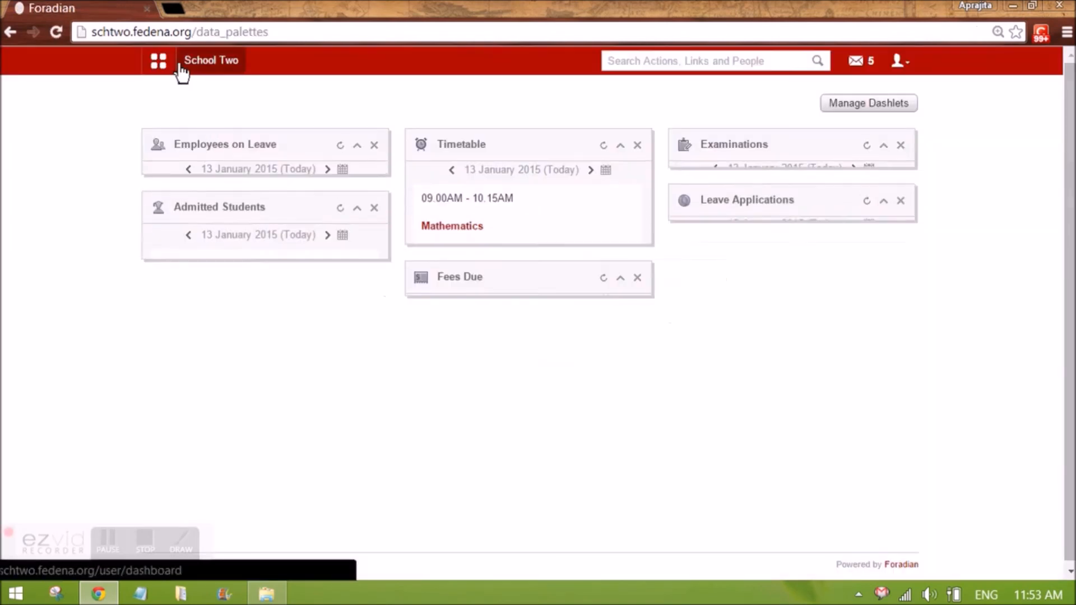
Open Inventory's Generate Reports page from the Administration menu and choose Indents as the report category
{"action": "left_click", "coordinate": [163, 65]}
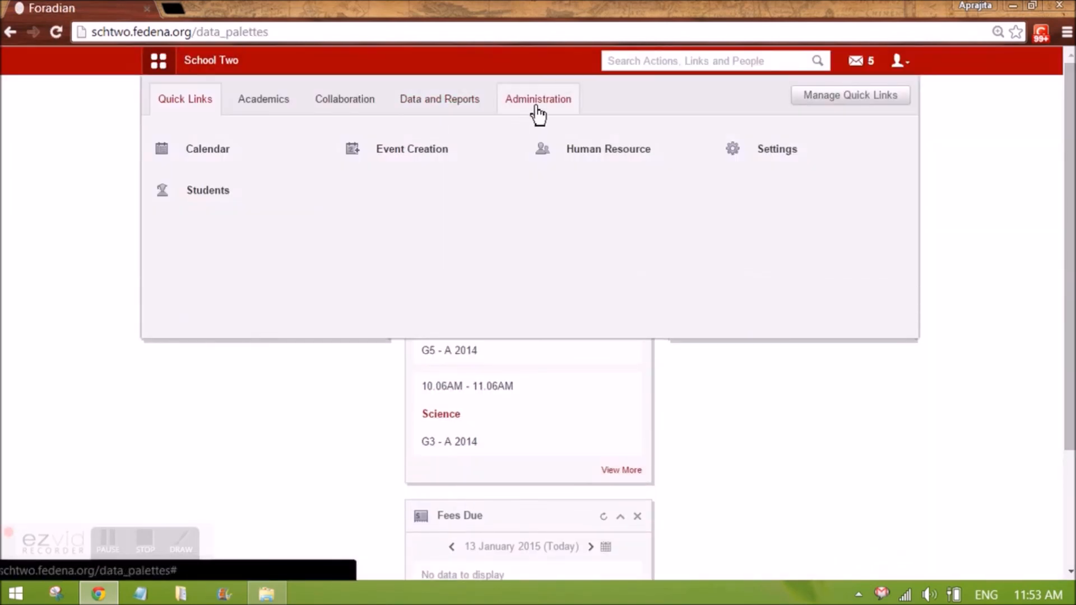
{"action": "left_click", "coordinate": [535, 107]}
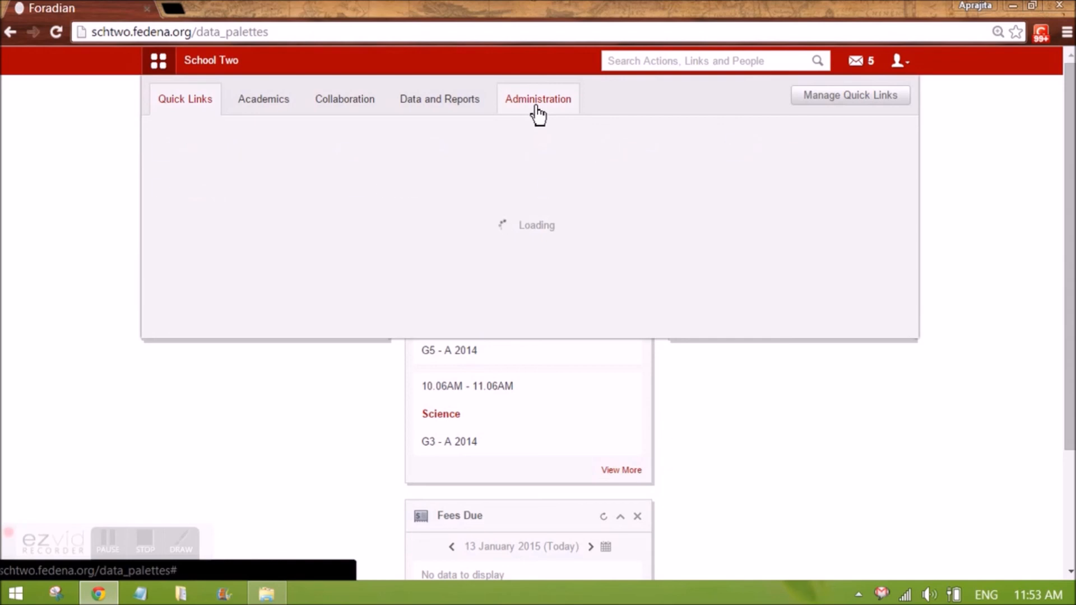
{"action": "left_click", "coordinate": [255, 197]}
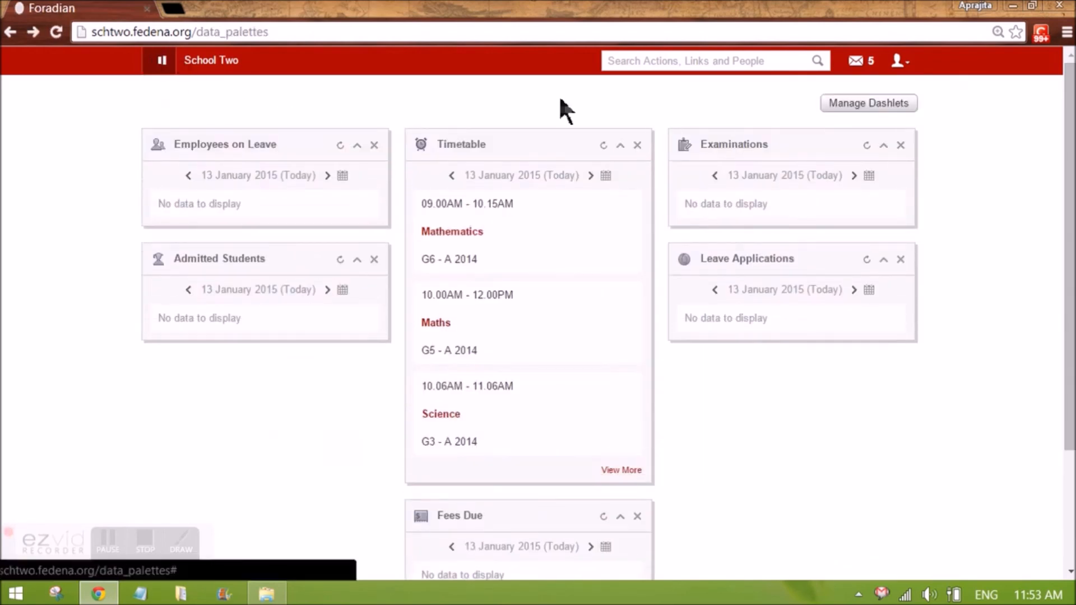
{"action": "left_click", "coordinate": [545, 102]}
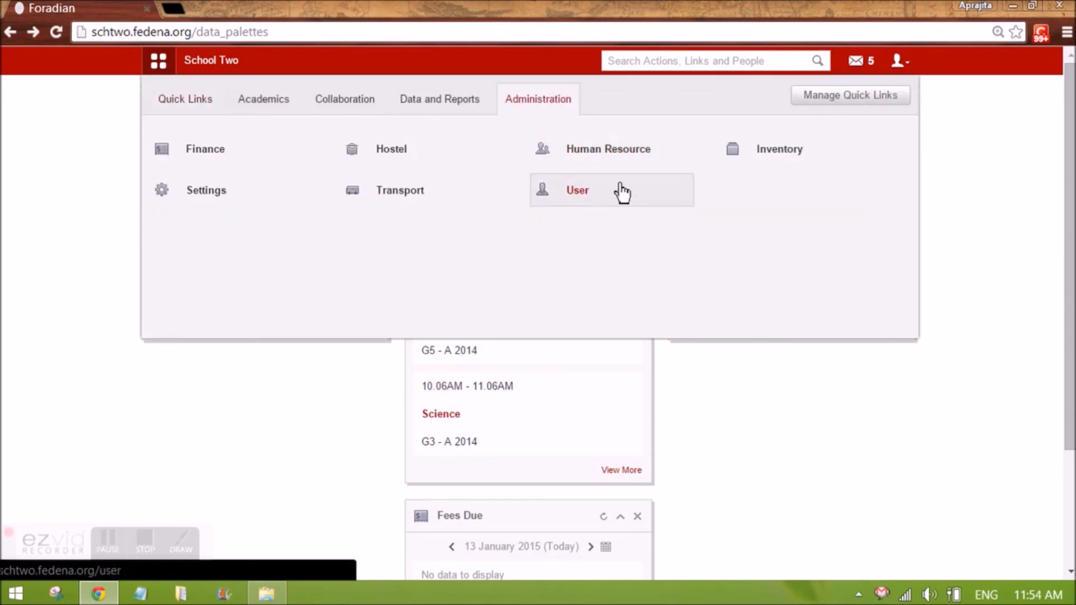
{"action": "left_click", "coordinate": [754, 158]}
{"action": "left_click", "coordinate": [695, 449]}
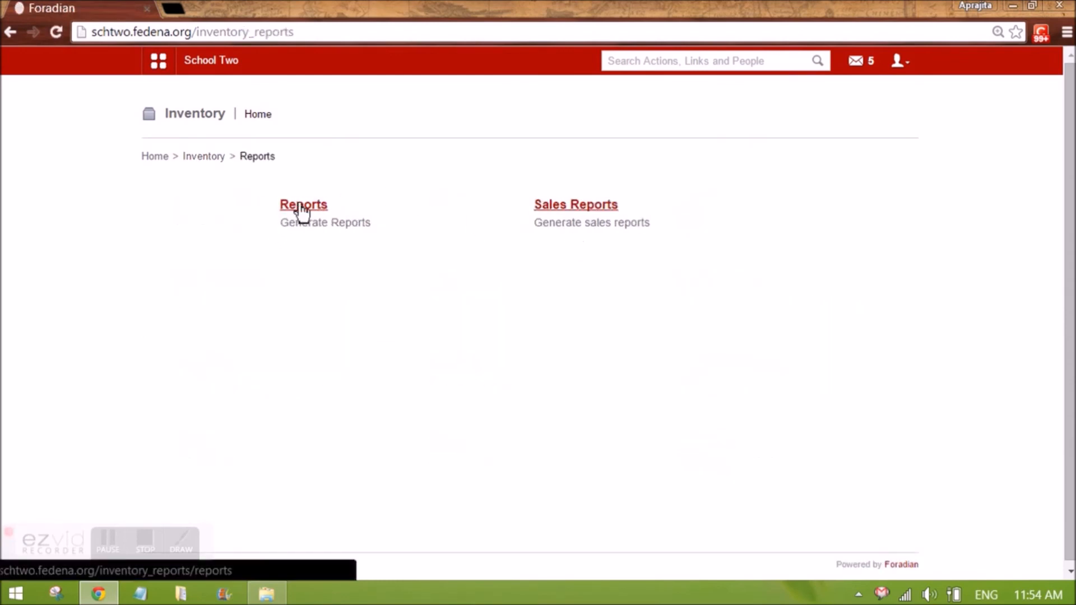
{"action": "left_click", "coordinate": [304, 208]}
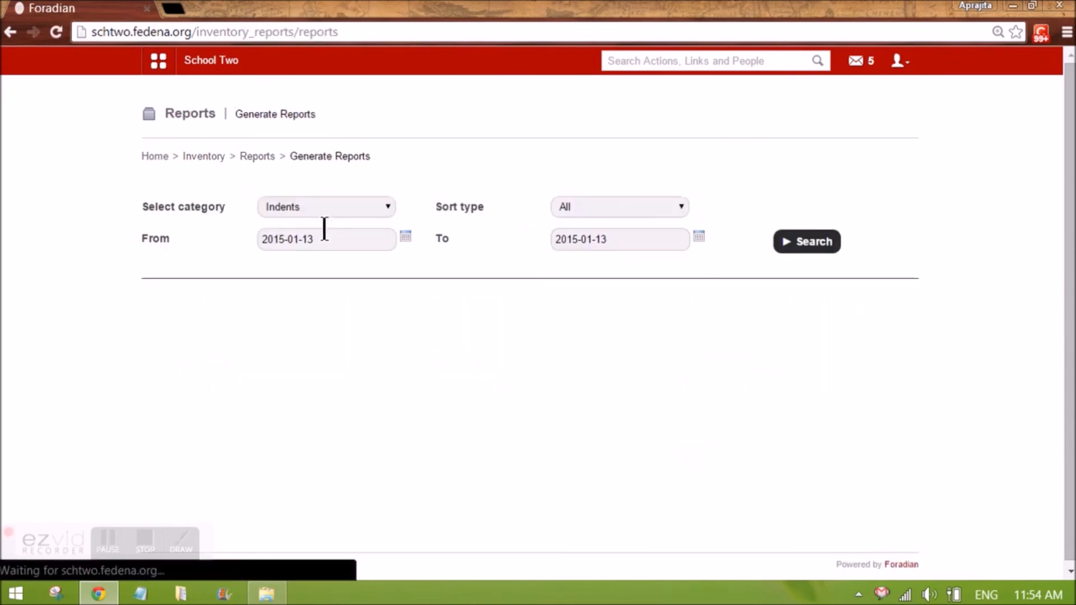
{"action": "left_click", "coordinate": [301, 211]}
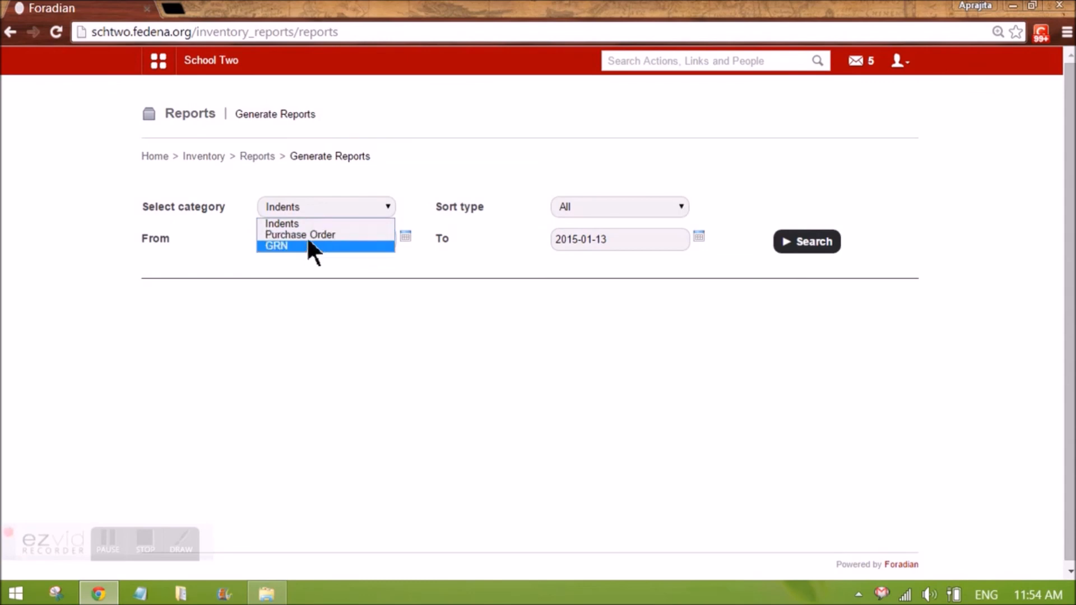
{"action": "left_click", "coordinate": [307, 224]}
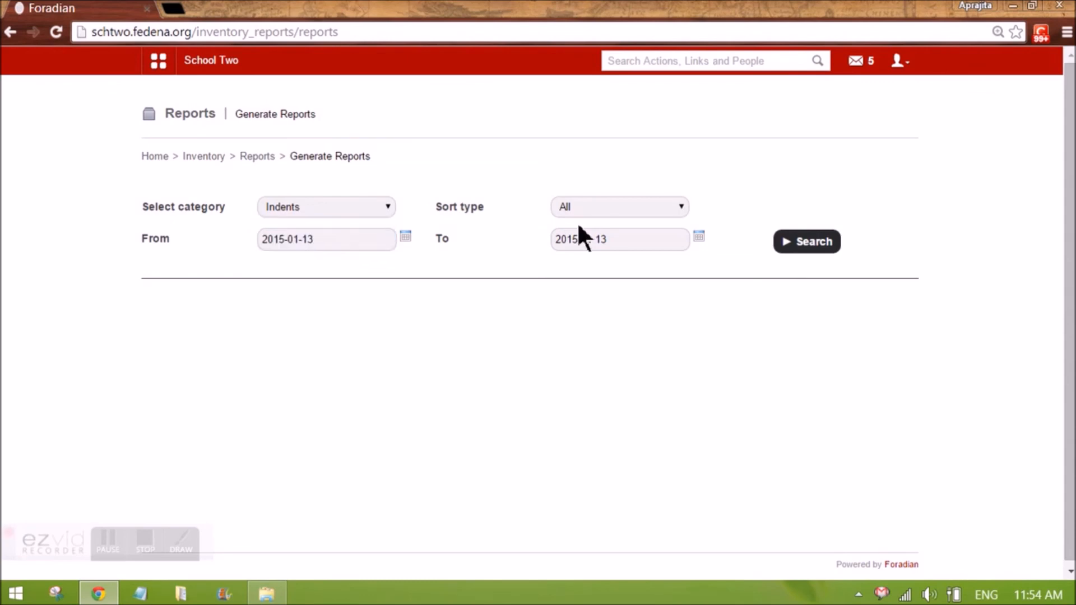
Generate the Indents report for all sort types from 2015-01-08 to 2015-01-13
{"action": "left_click", "coordinate": [408, 239]}
{"action": "left_click", "coordinate": [355, 306]}
{"action": "left_click", "coordinate": [800, 251]}
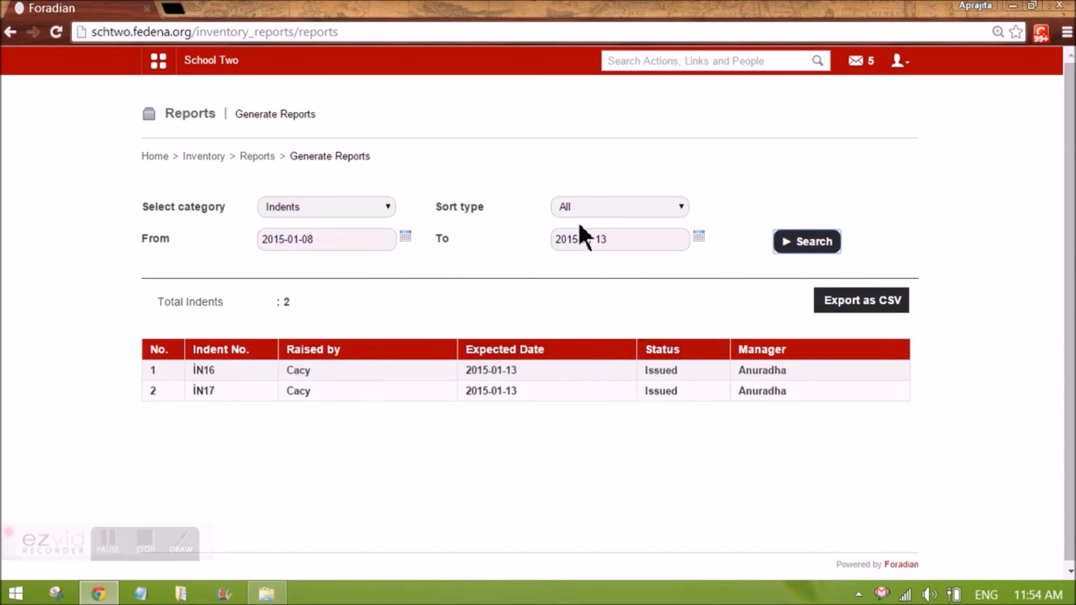
{"action": "left_click", "coordinate": [573, 206]}
{"action": "left_click", "coordinate": [573, 206]}
{"action": "left_click", "coordinate": [337, 206]}
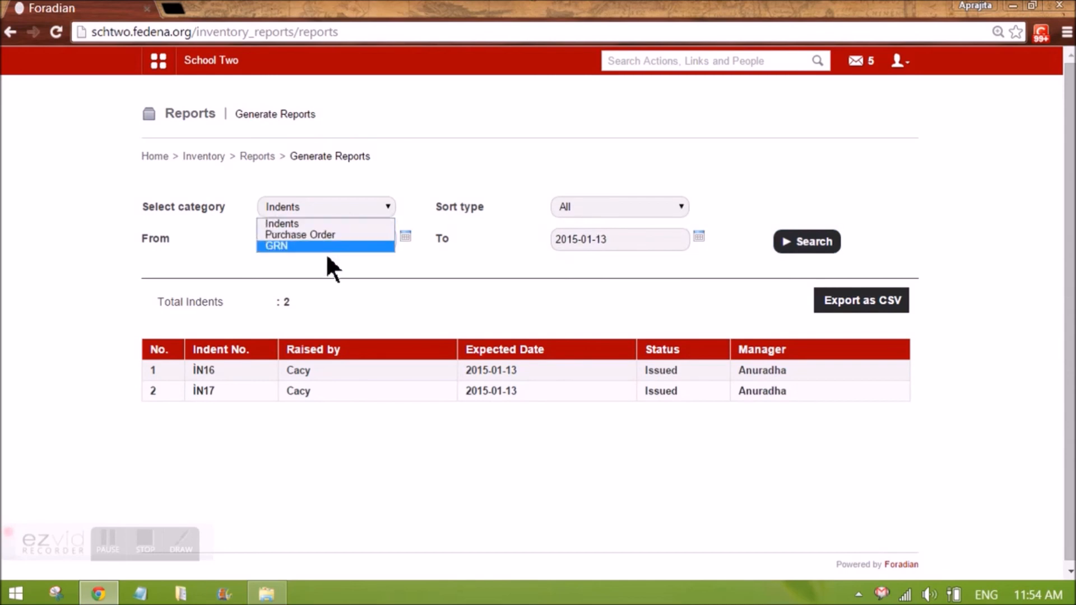
{"action": "left_click", "coordinate": [344, 305]}
Go to Finance Reports and view the finance transactions report for 2015-01-13
{"action": "left_click", "coordinate": [204, 157]}
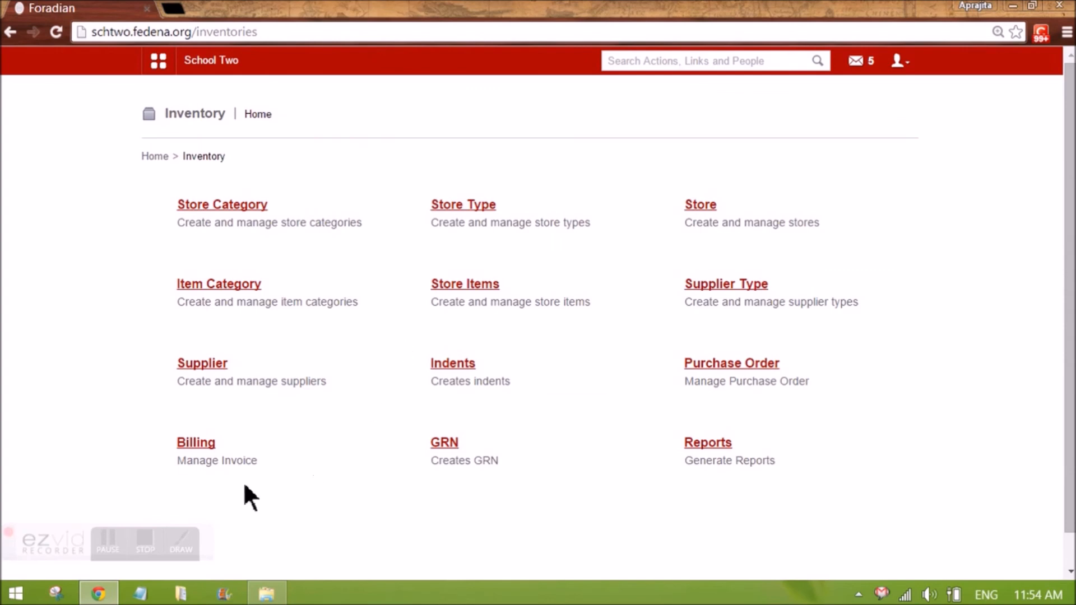
{"action": "left_click", "coordinate": [160, 61]}
{"action": "left_click", "coordinate": [535, 100]}
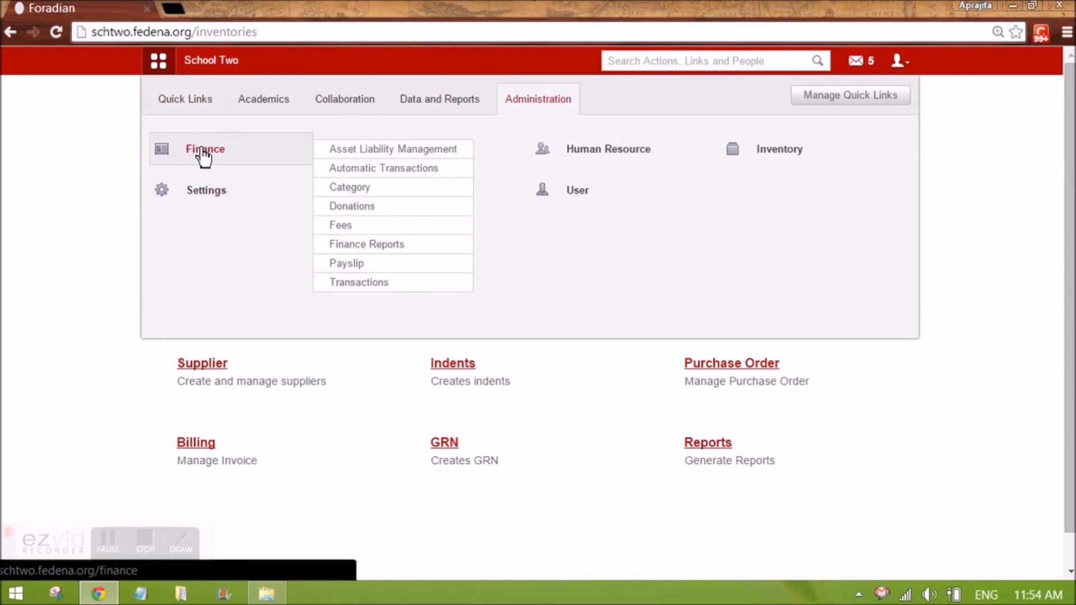
{"action": "left_click", "coordinate": [199, 148]}
{"action": "left_click", "coordinate": [288, 448]}
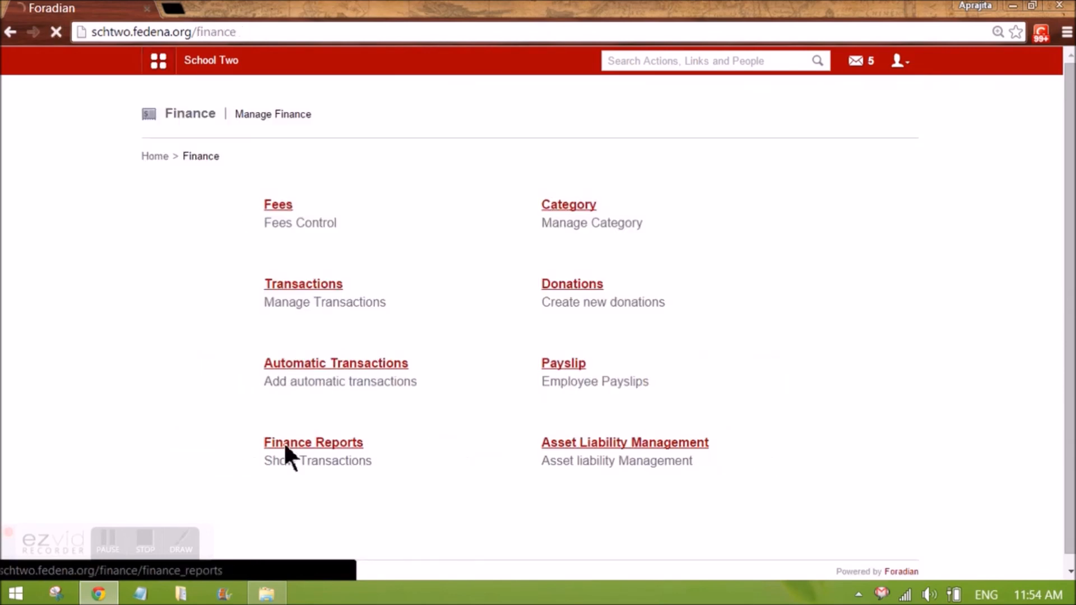
{"action": "left_click", "coordinate": [272, 210]}
{"action": "left_click", "coordinate": [583, 287]}
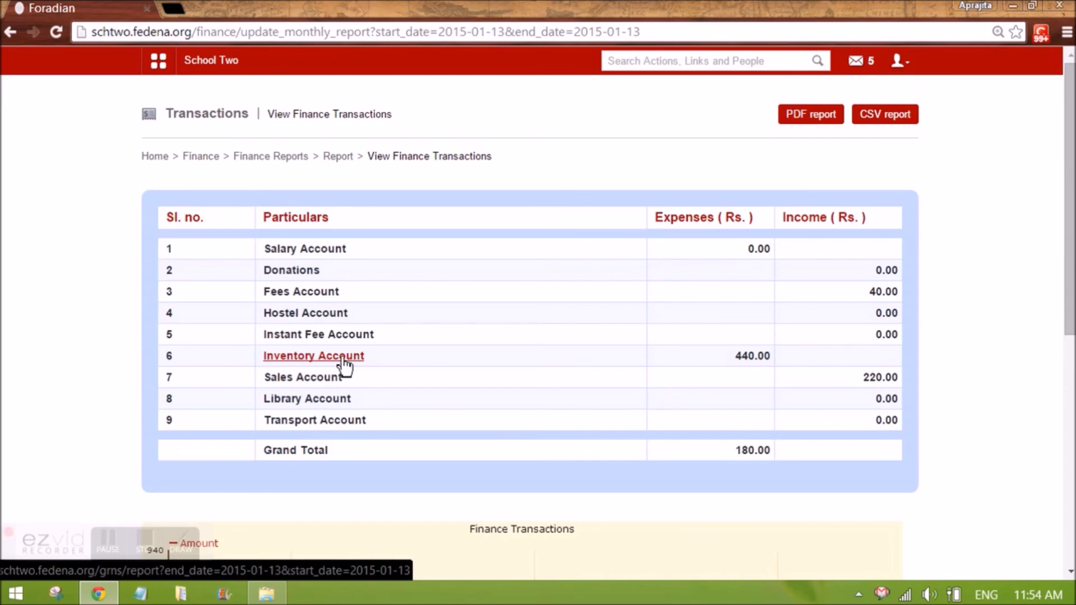
Examine the Inventory Account expense and Sales Account income amounts in the finance transactions report
{"action": "left_click_drag", "start_coordinate": [733, 356], "coordinate": [767, 358]}
{"action": "left_click", "coordinate": [739, 356]}
{"action": "left_click_drag", "start_coordinate": [742, 358], "coordinate": [774, 356]}
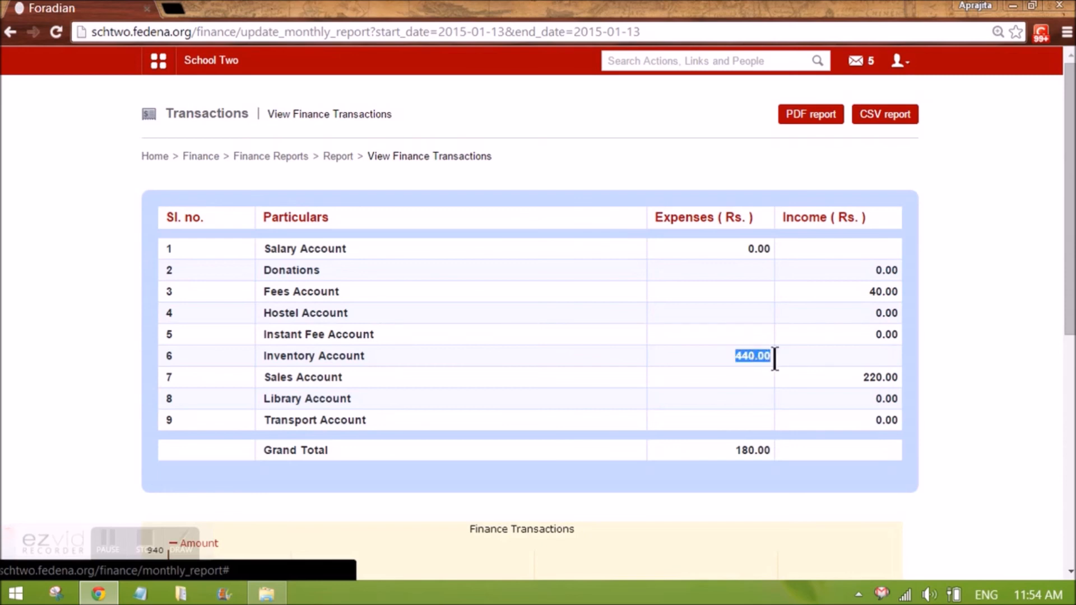
{"action": "left_click", "coordinate": [732, 356]}
{"action": "left_click_drag", "start_coordinate": [733, 357], "coordinate": [773, 356]}
{"action": "left_click_drag", "start_coordinate": [855, 375], "coordinate": [899, 388]}
{"action": "left_click", "coordinate": [750, 391]}
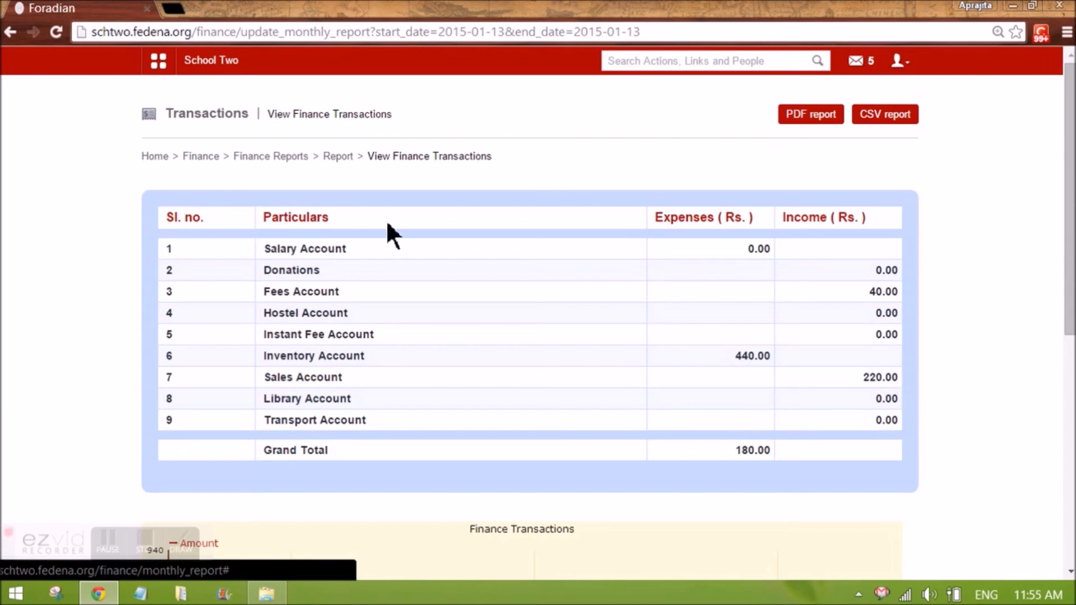